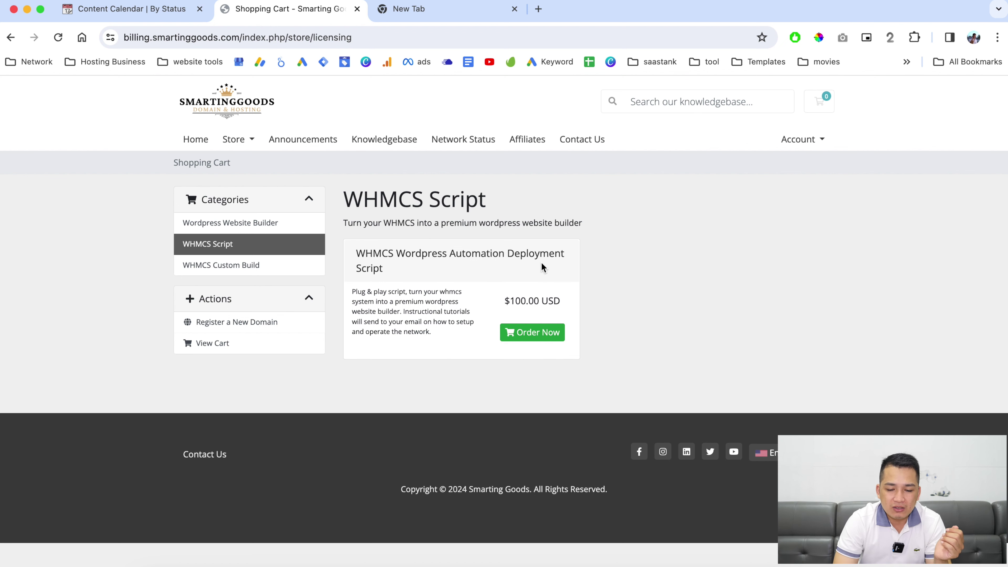
Add the WHMCS Wordpress Automation Deployment Script to the cart with IP address 838.183.383.484 and website domain saastank.io/hosting.
click(528, 333)
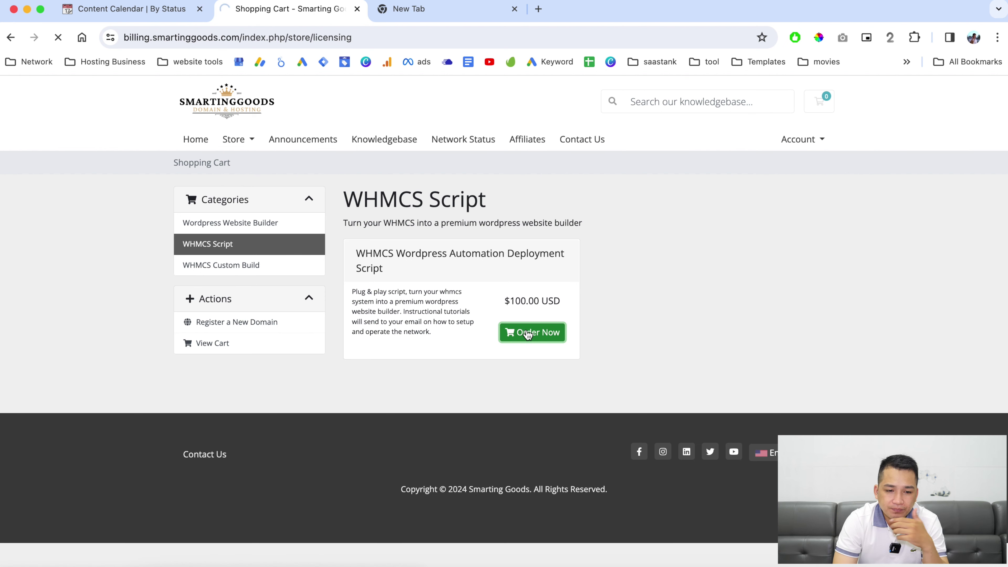
scroll(527, 333, down, 3)
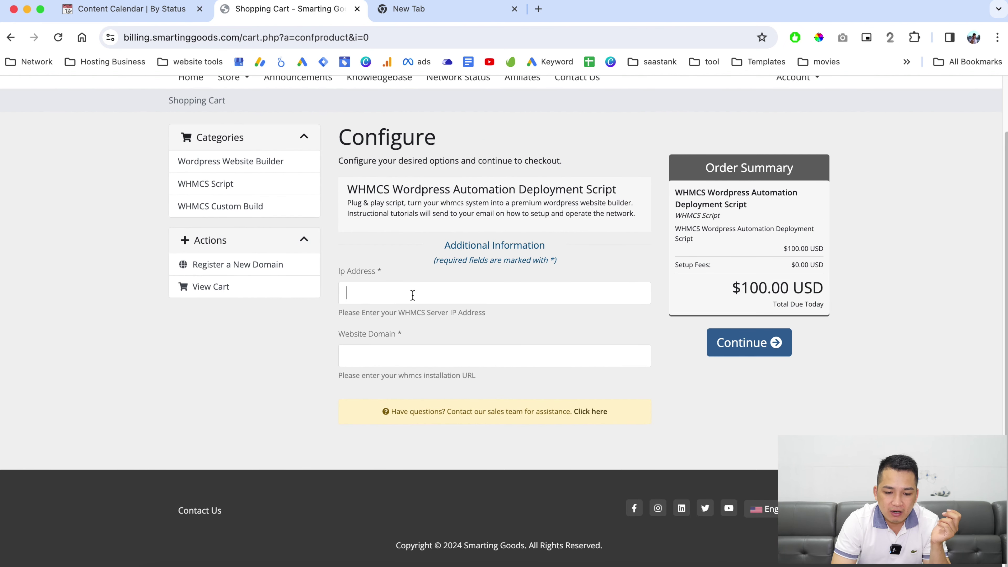
click(431, 293)
click(461, 324)
click(408, 358)
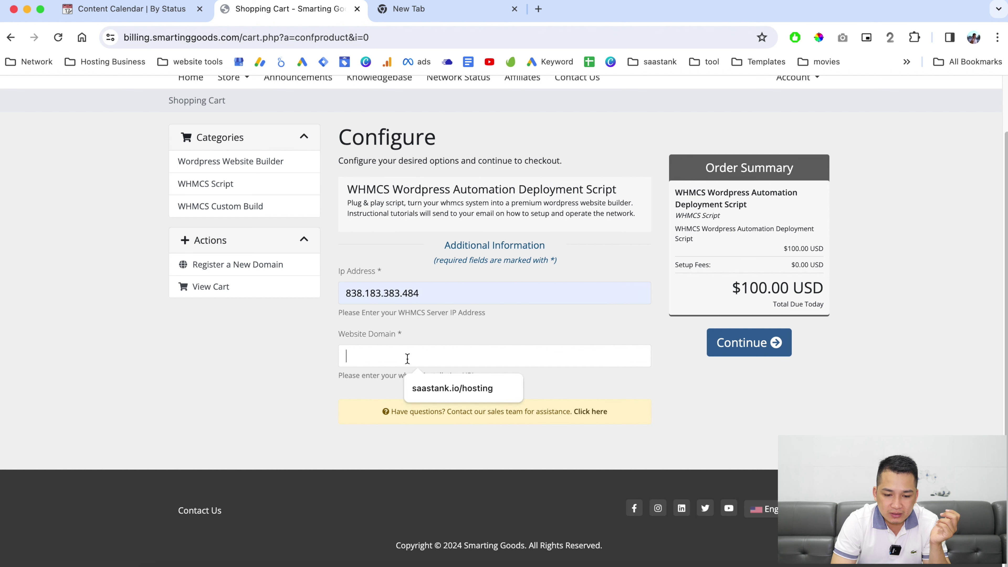
click(444, 387)
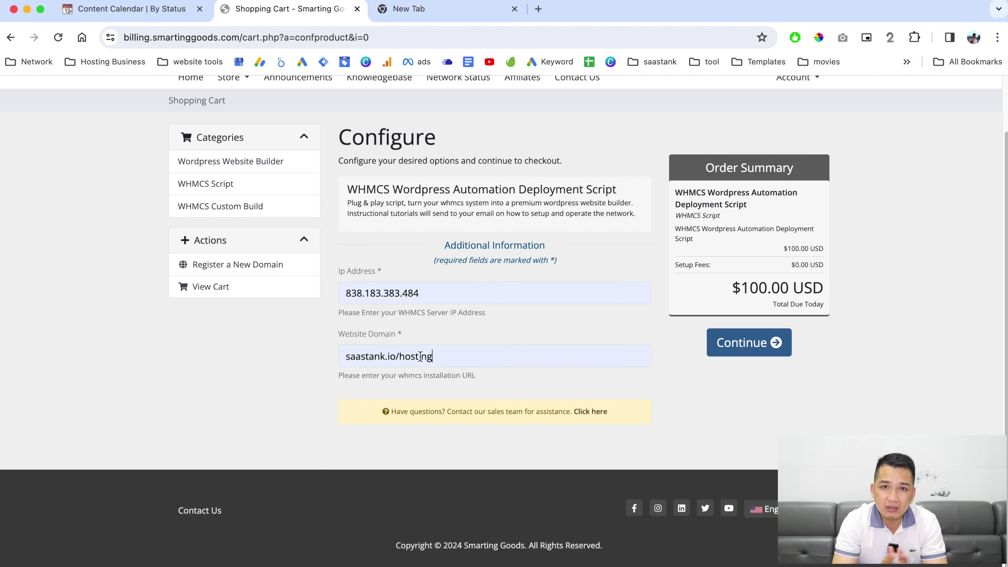
click(740, 342)
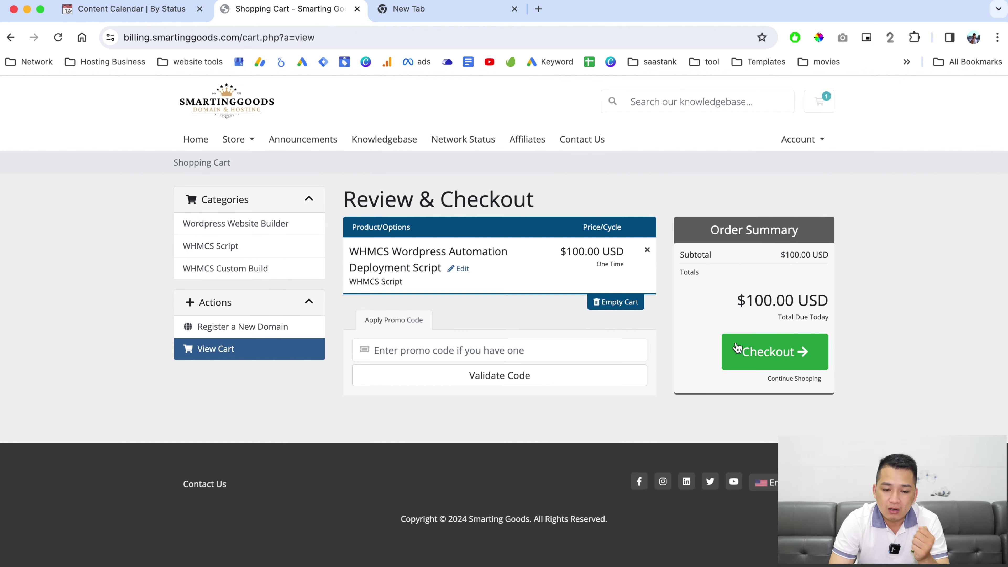
Proceed to checkout and review the personal, billing, account security and payment sections of the order form.
click(762, 348)
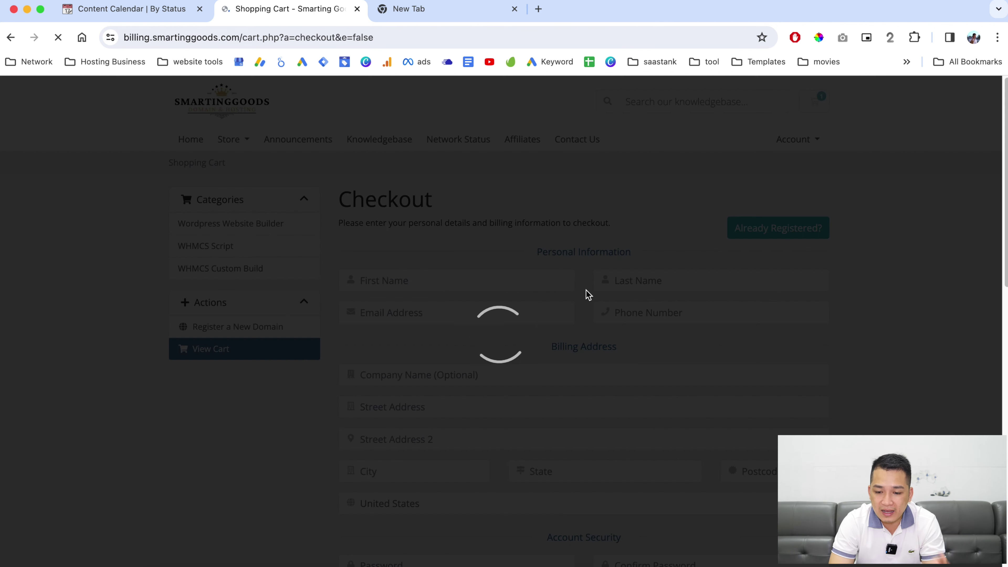
scroll(586, 294, down, 1)
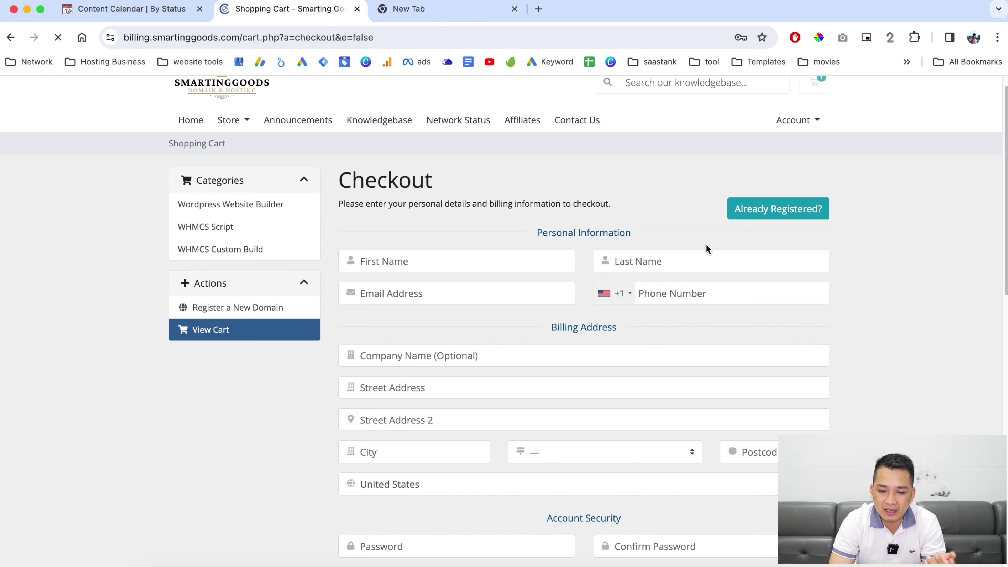
scroll(475, 372, down, 5)
scroll(475, 375, down, 5)
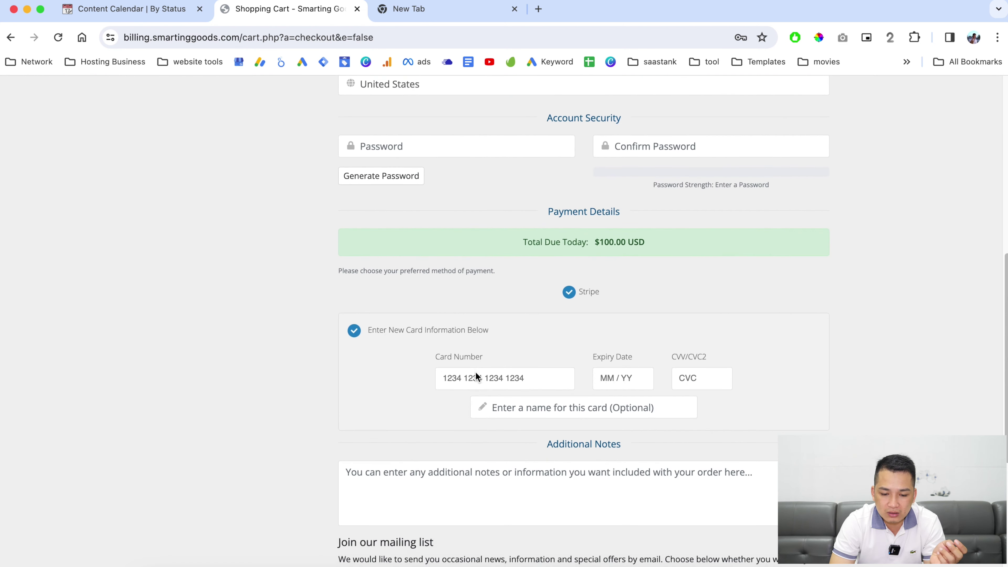
scroll(572, 305, down, 7)
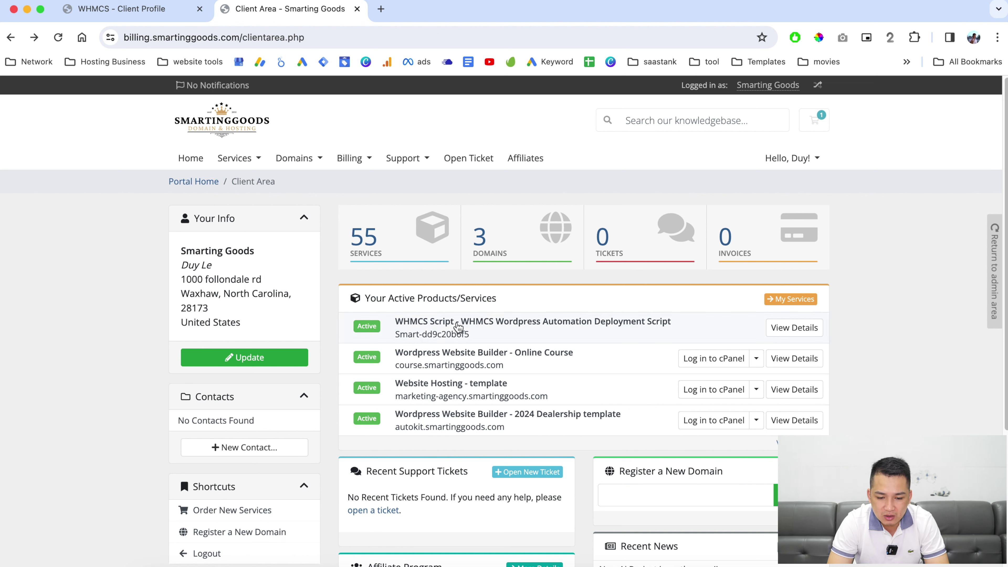
Download the latest file from the WHMCS Wordpress Automation Deployment Script's service details and select its license key.
click(811, 334)
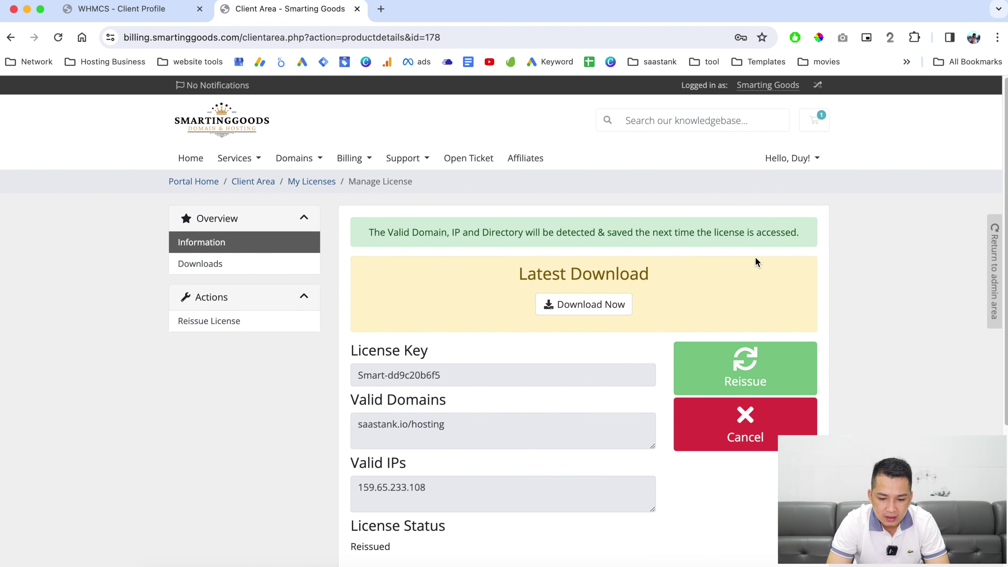
scroll(719, 285, down, 2)
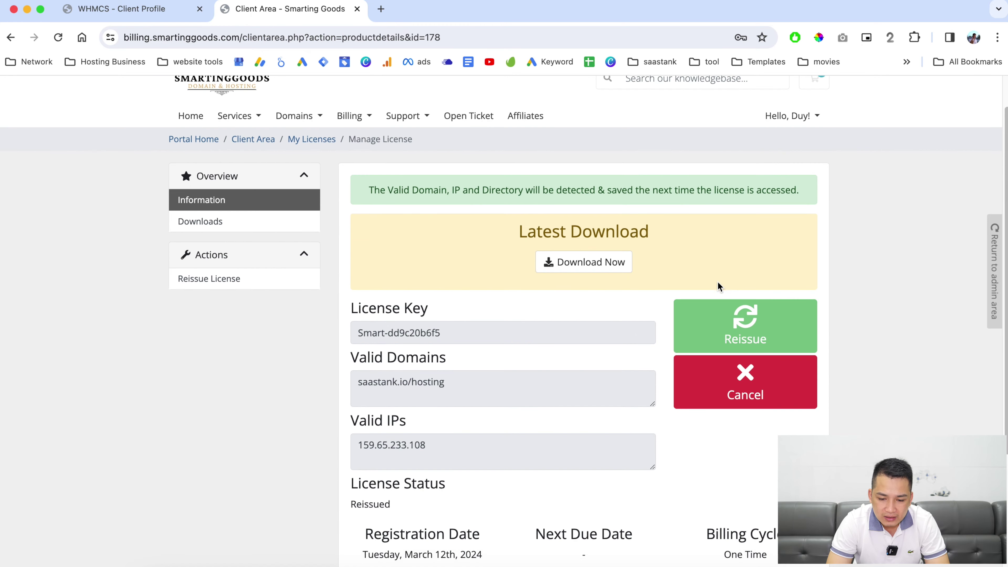
click(592, 262)
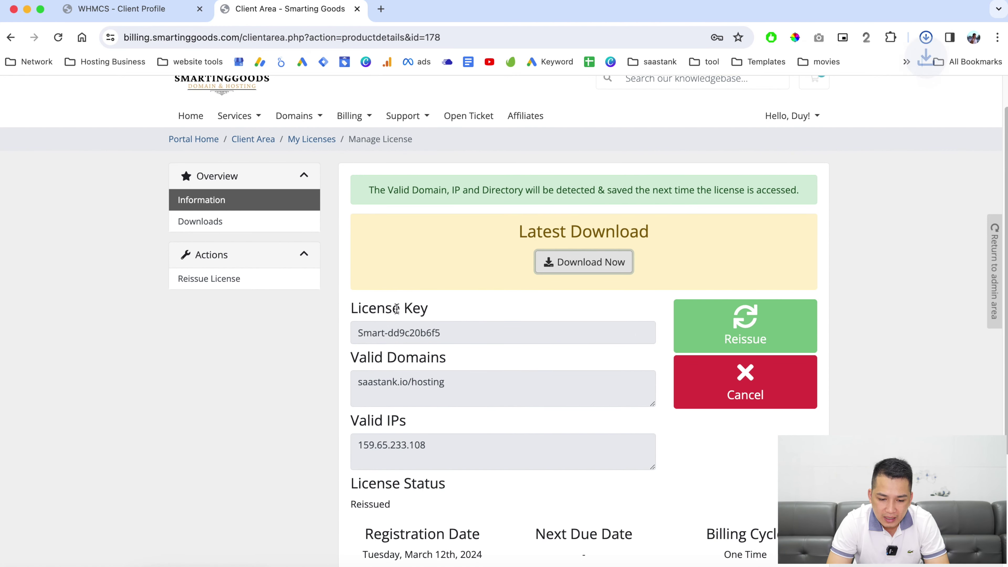
drag(450, 334, 356, 333)
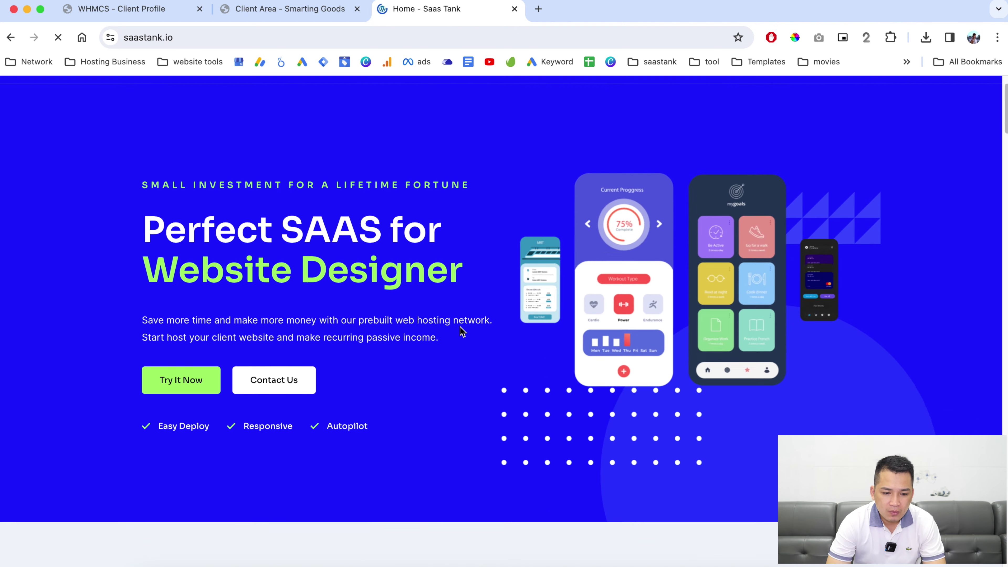
View the details of the Ai Automation offer on the saastank.io home page and close them.
scroll(460, 327, down, 10)
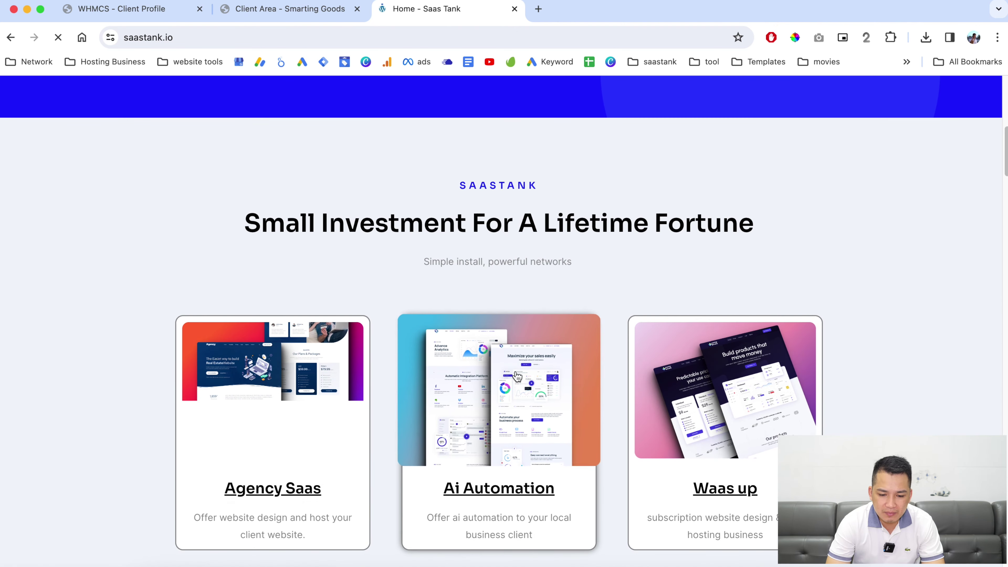
click(502, 375)
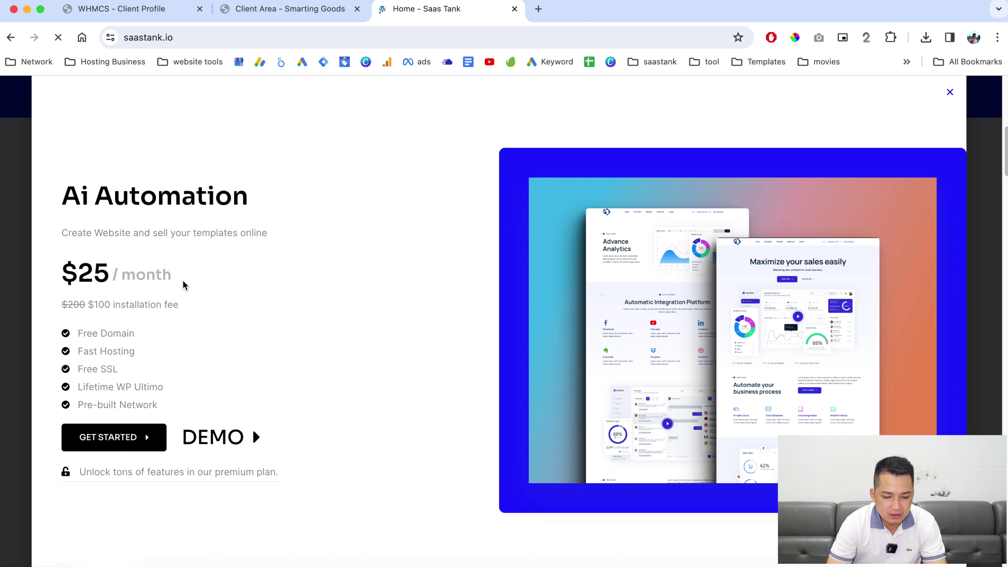
click(948, 92)
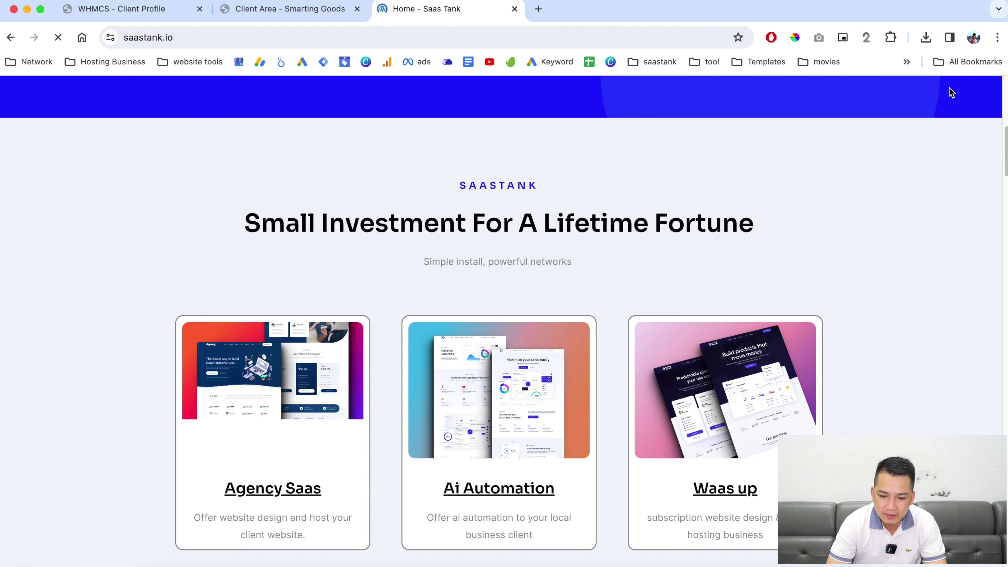
scroll(562, 248, up, 10)
Go to saastank.io/cpanel and open the File Manager.
click(272, 36)
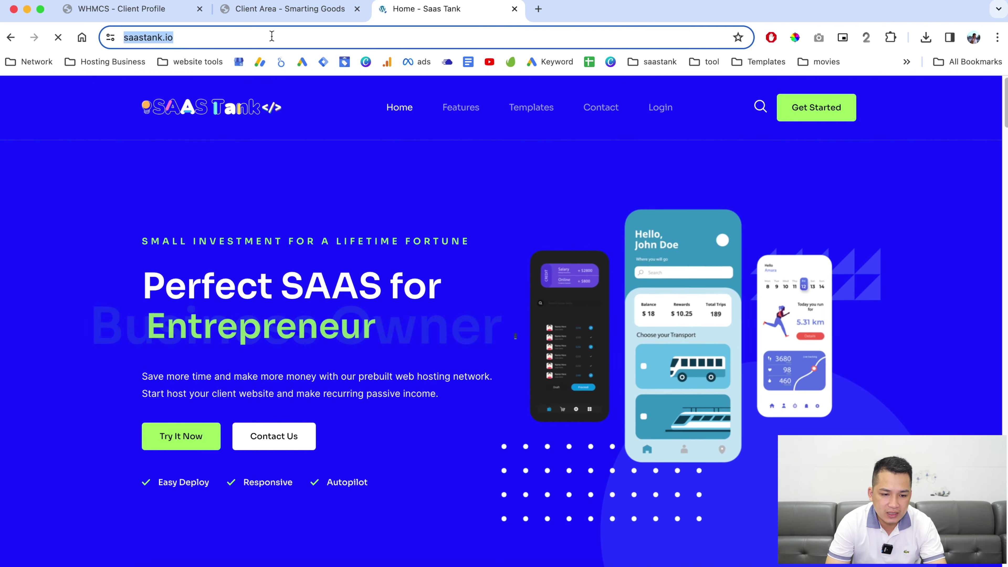
text(/cpanel)
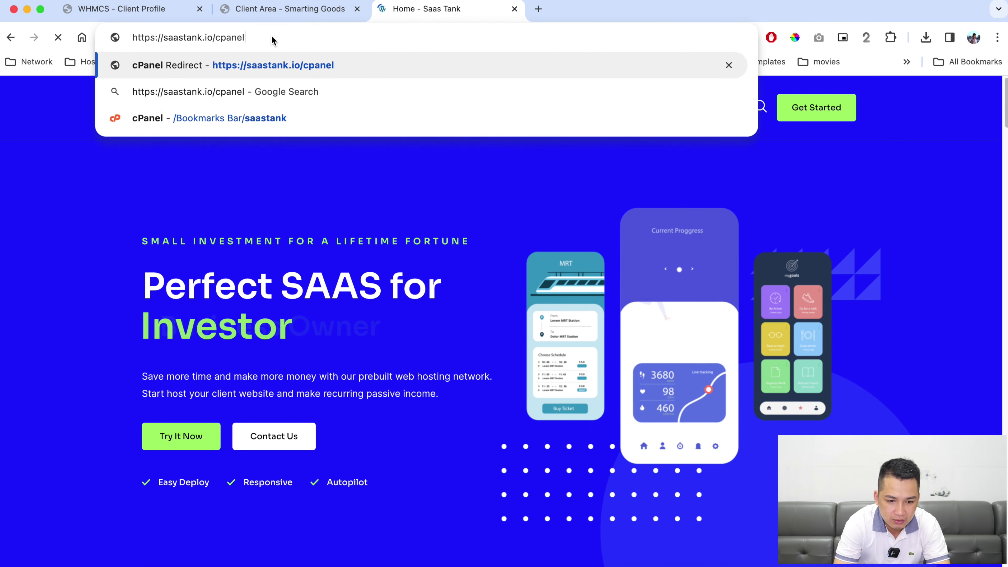
key(Return)
scroll(527, 322, down, 2)
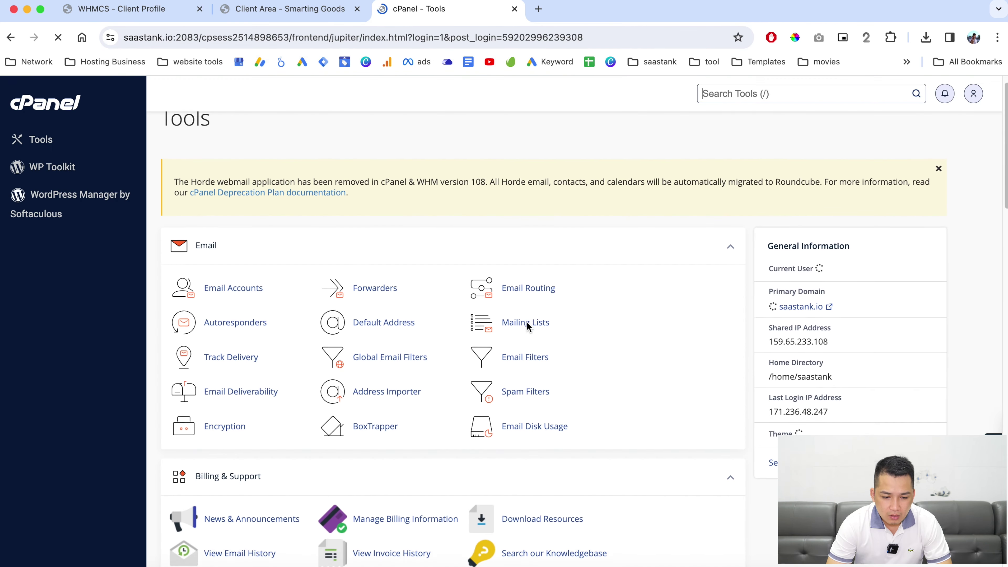
scroll(526, 322, down, 10)
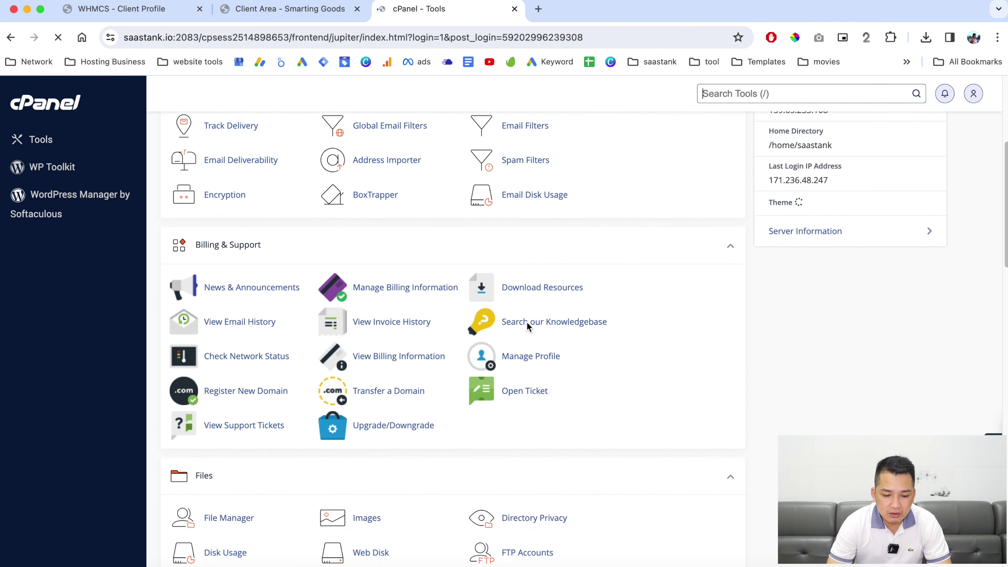
click(232, 399)
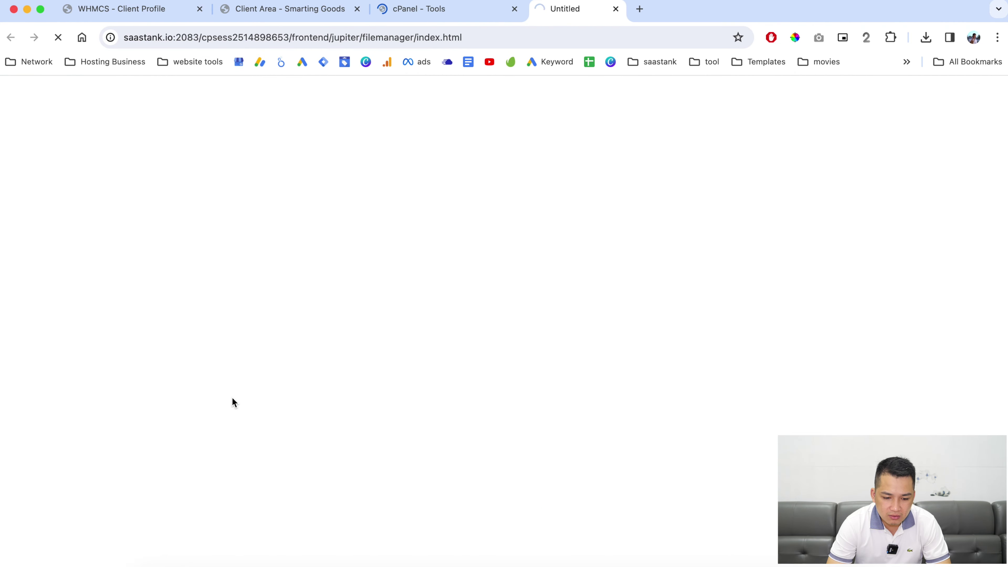
Browse to the public_html/hosting/includes/hooks folder of the WHMCS installation.
scroll(232, 398, down, 3)
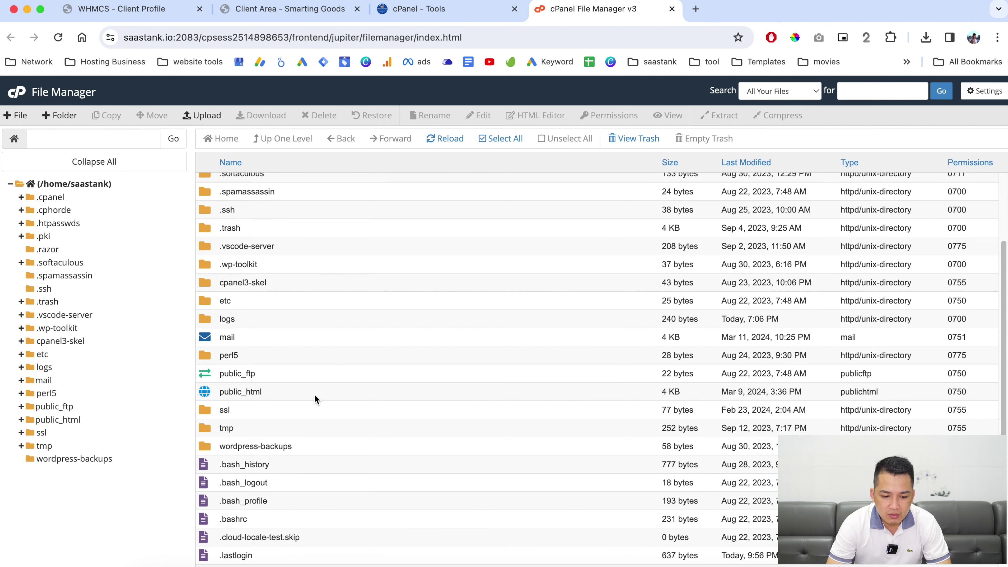
double_click(268, 397)
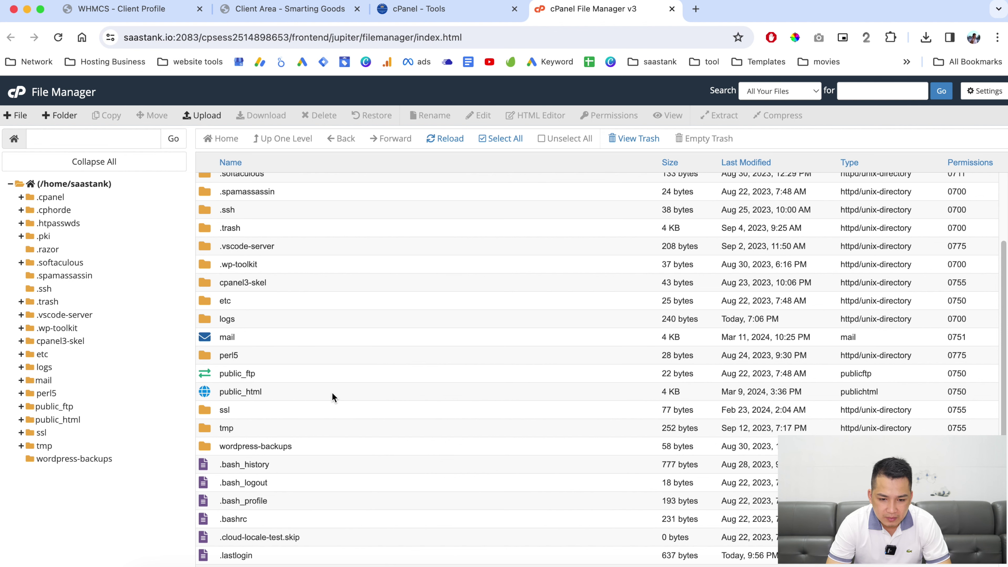
double_click(299, 392)
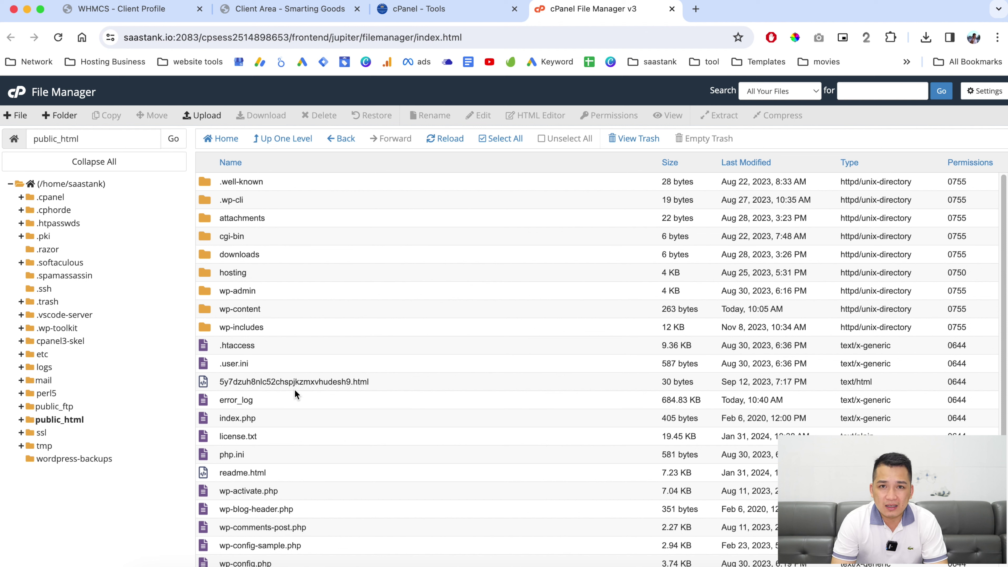
double_click(264, 275)
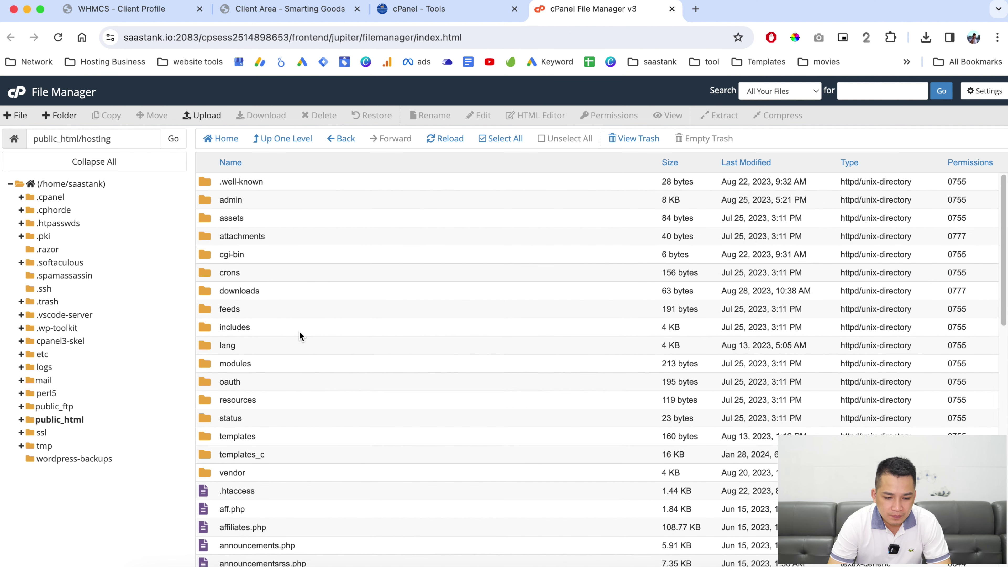
scroll(299, 332, down, 2)
click(265, 298)
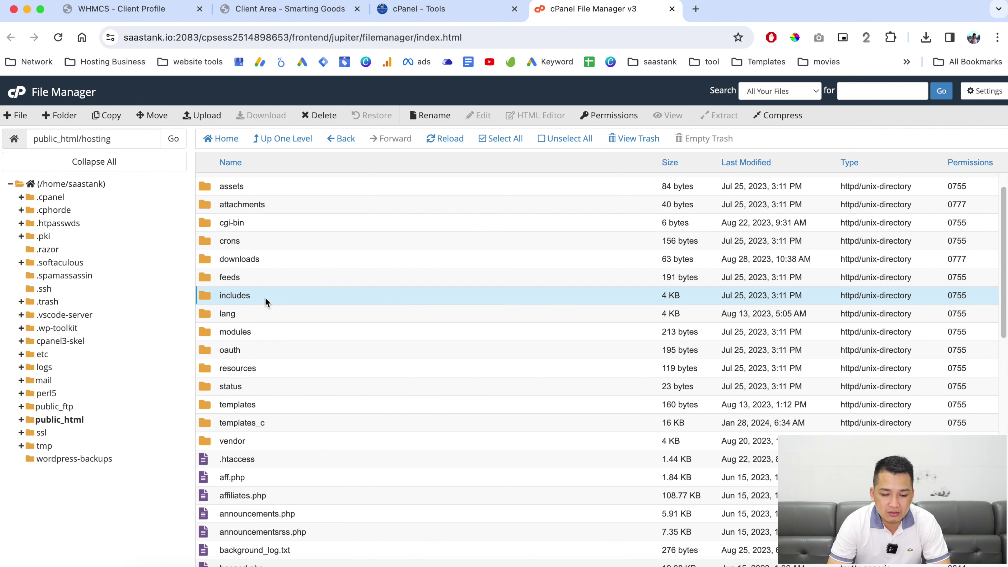
double_click(265, 297)
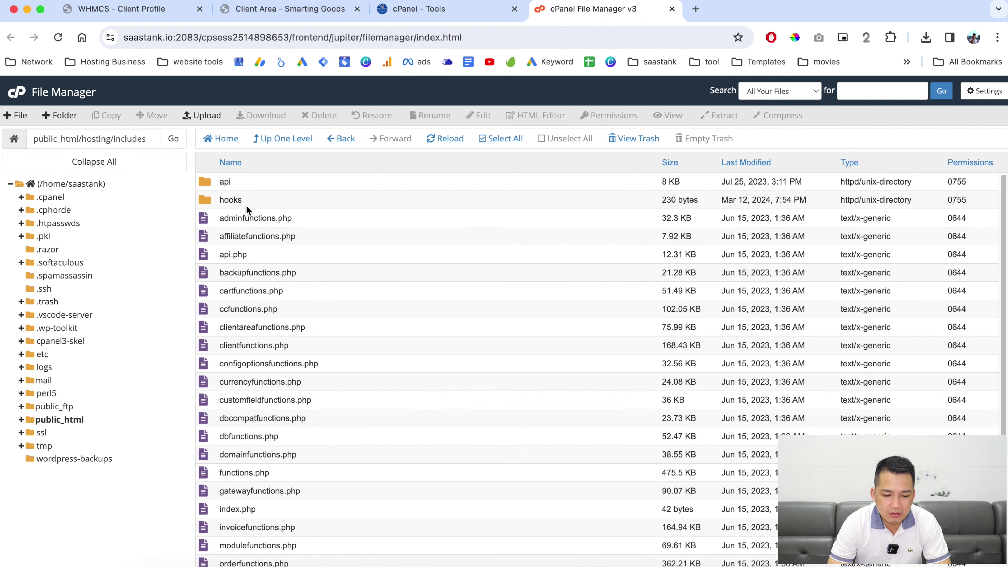
double_click(276, 202)
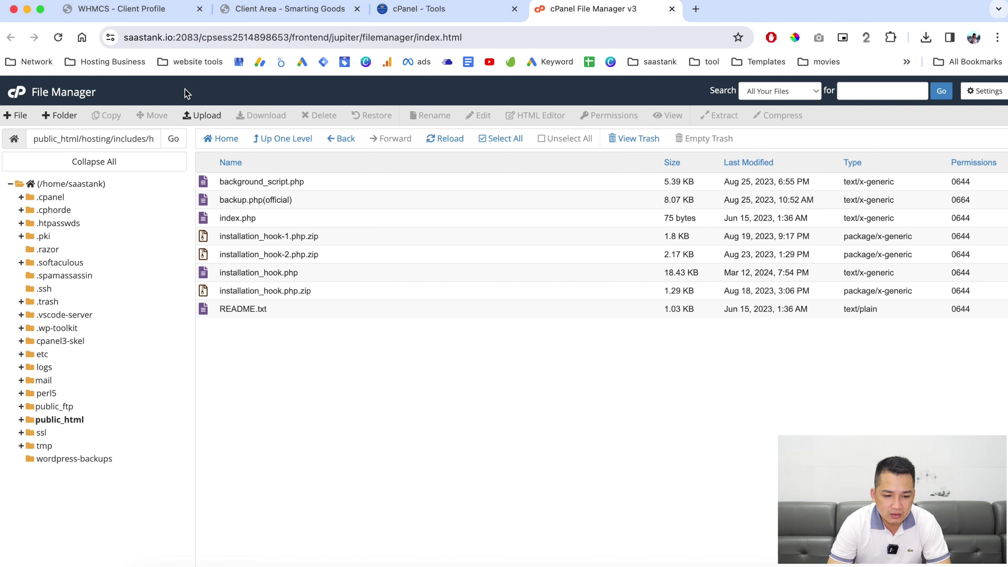
click(208, 116)
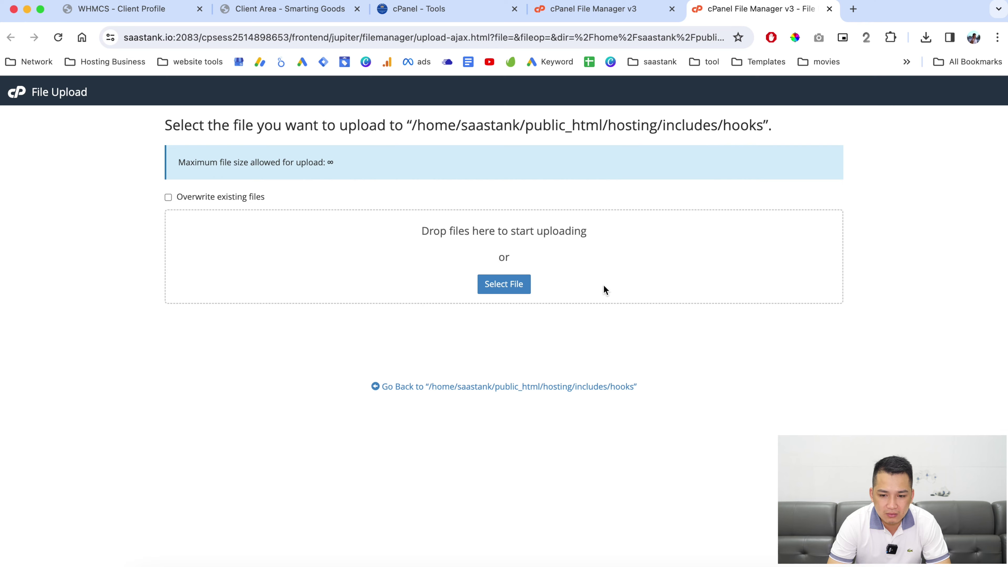
click(512, 290)
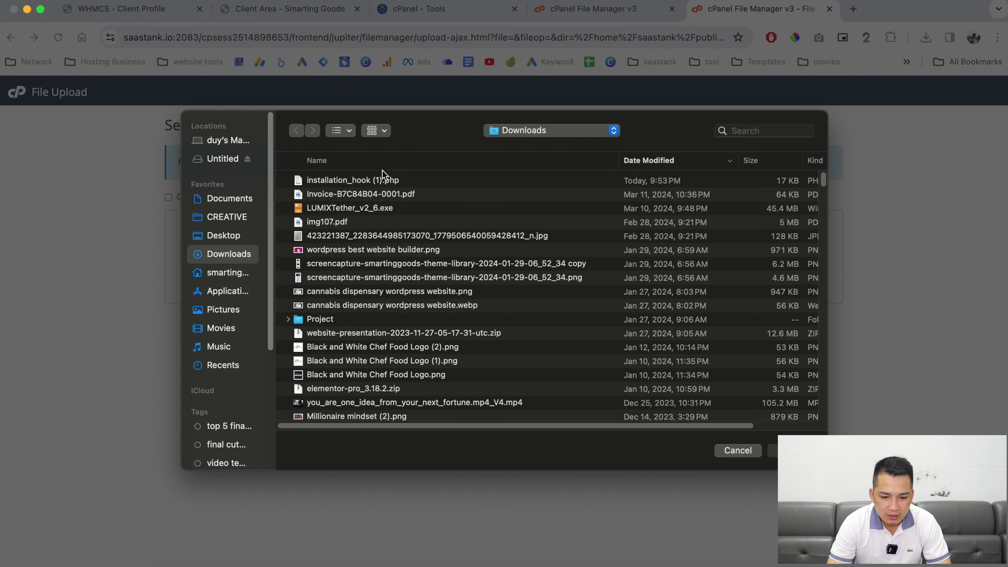
click(341, 183)
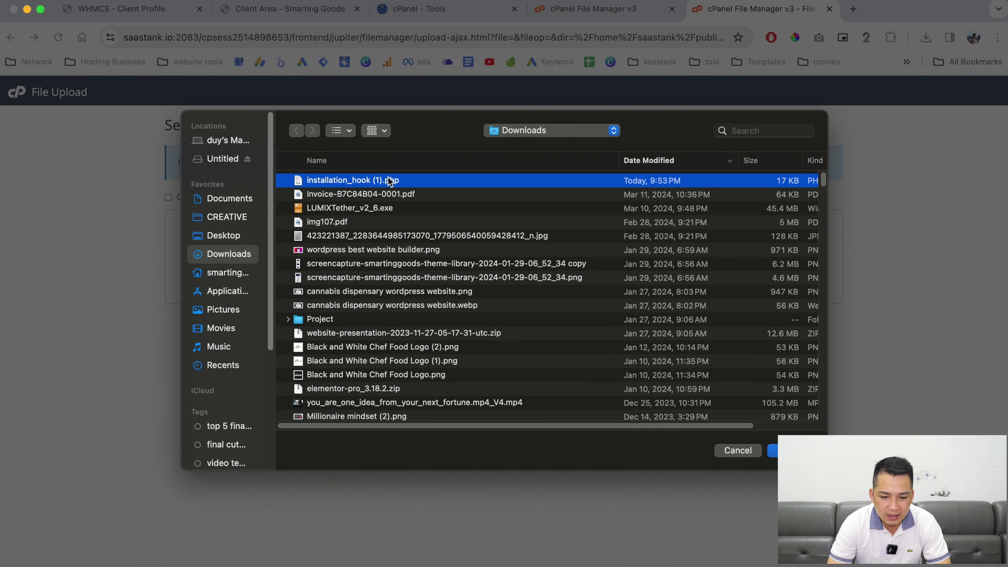
click(751, 453)
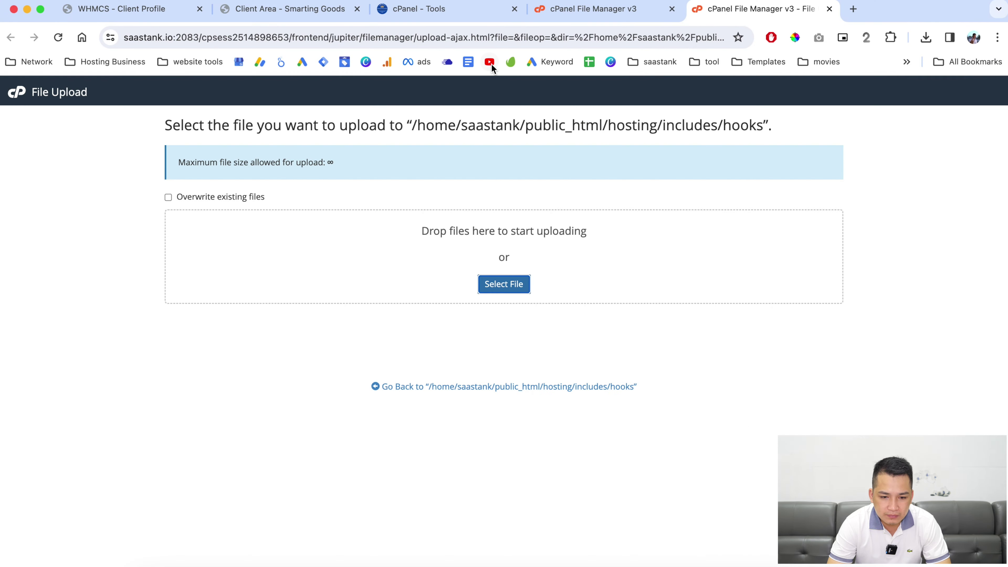
Return to the hooks folder listing and open installation_hook.php for editing.
click(618, 13)
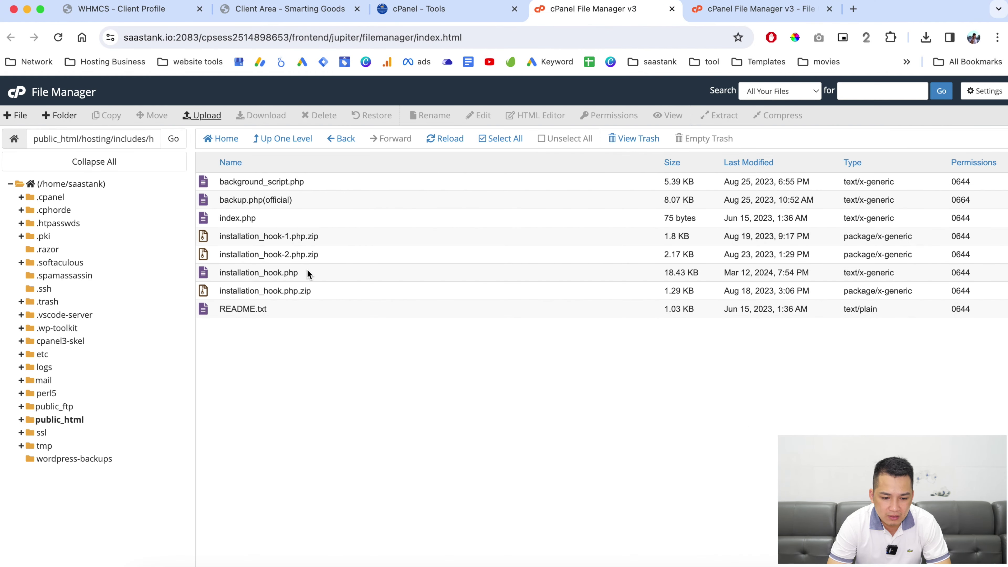
click(303, 274)
right_click(303, 273)
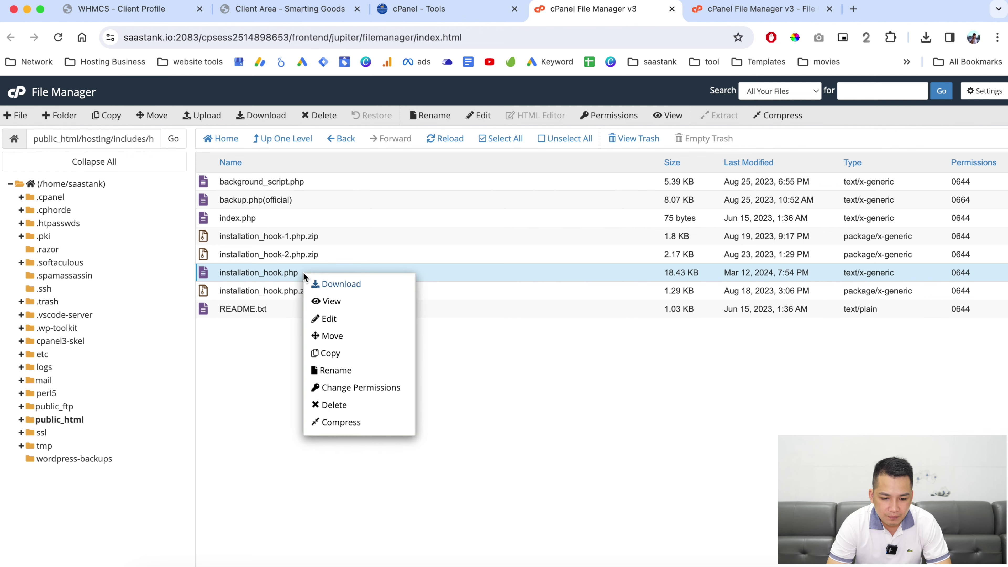
click(355, 320)
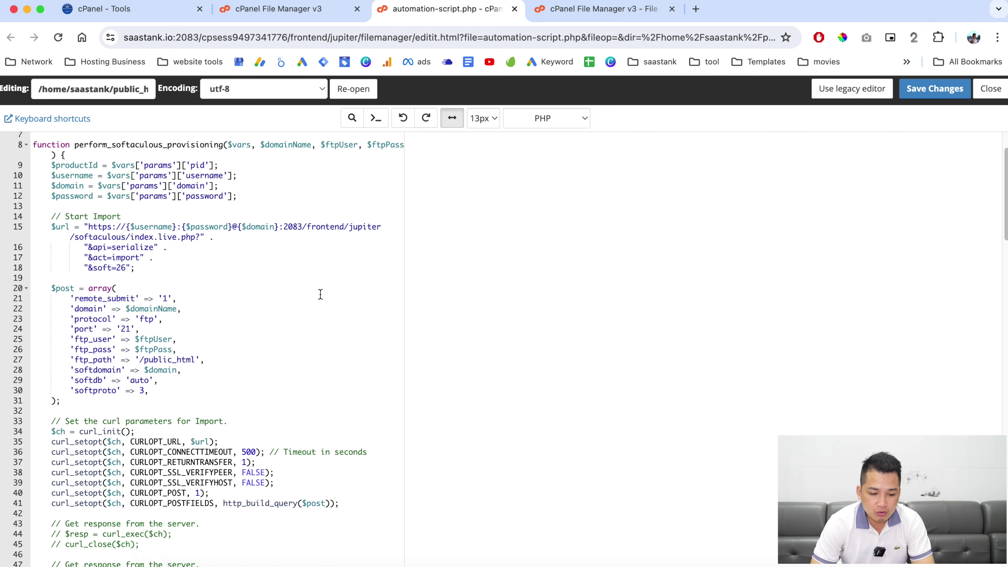
In the WHMCS admin area, open the Products/Services list from System Settings.
scroll(320, 292, down, 6)
scroll(320, 293, down, 5)
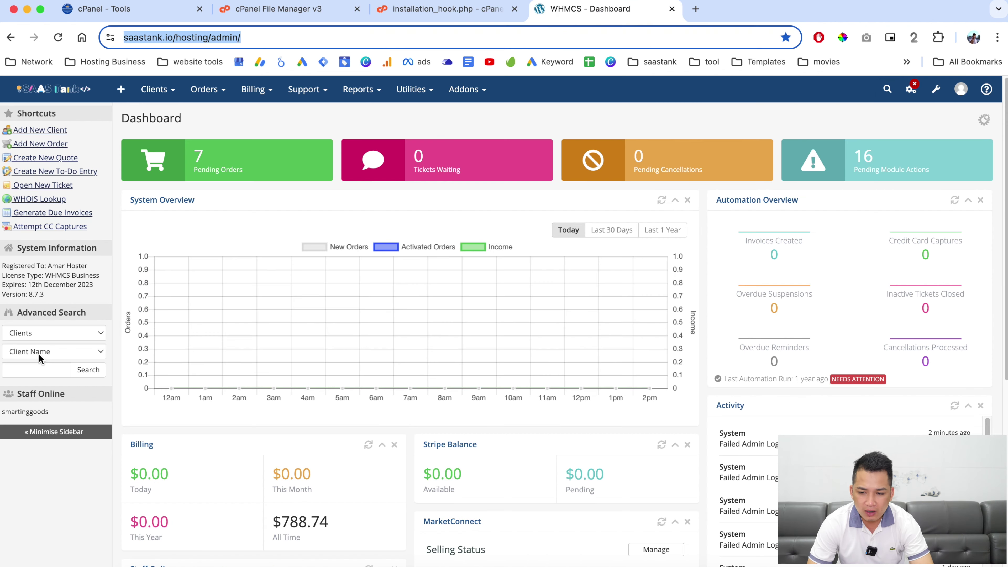
click(935, 95)
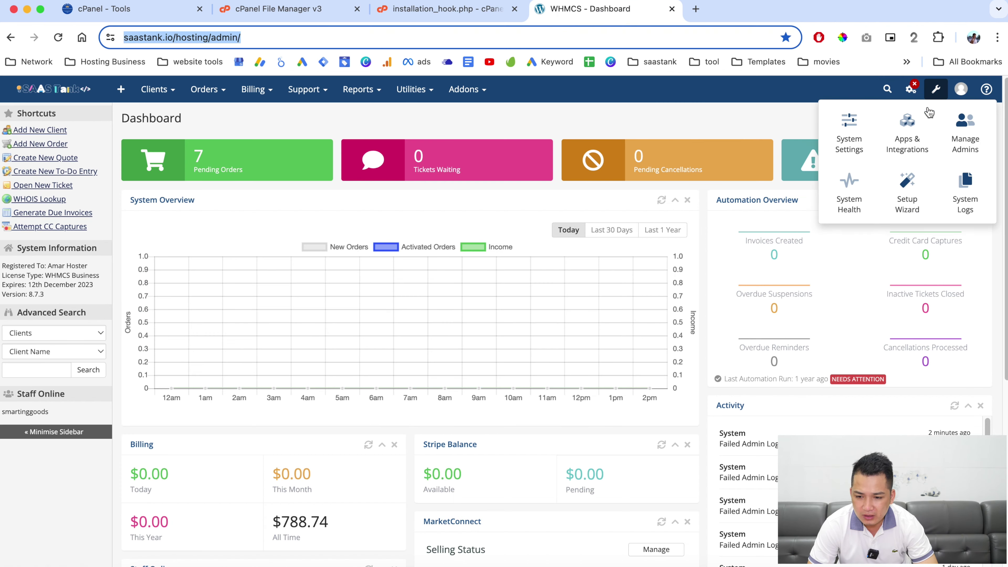
click(859, 135)
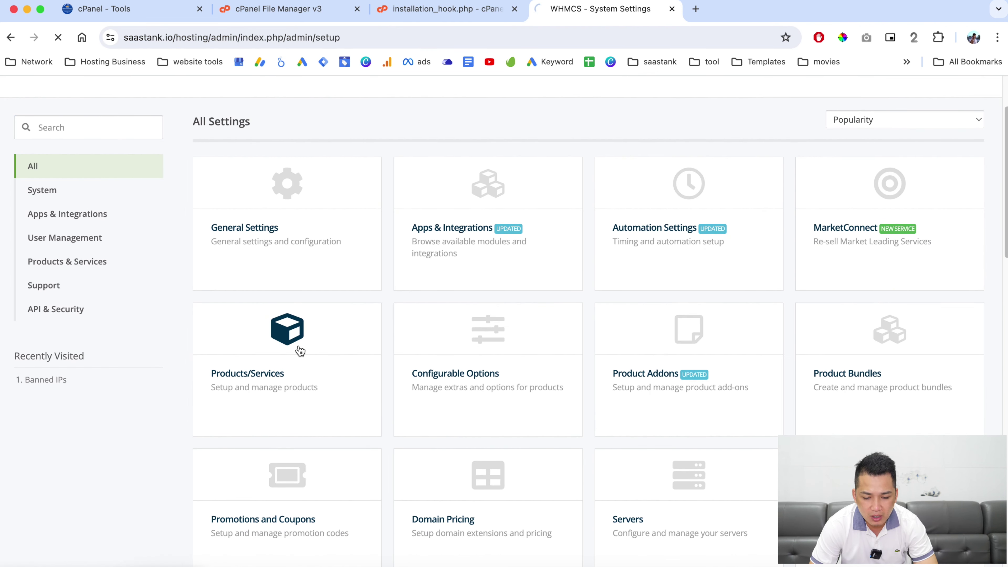
click(300, 350)
scroll(528, 336, down, 6)
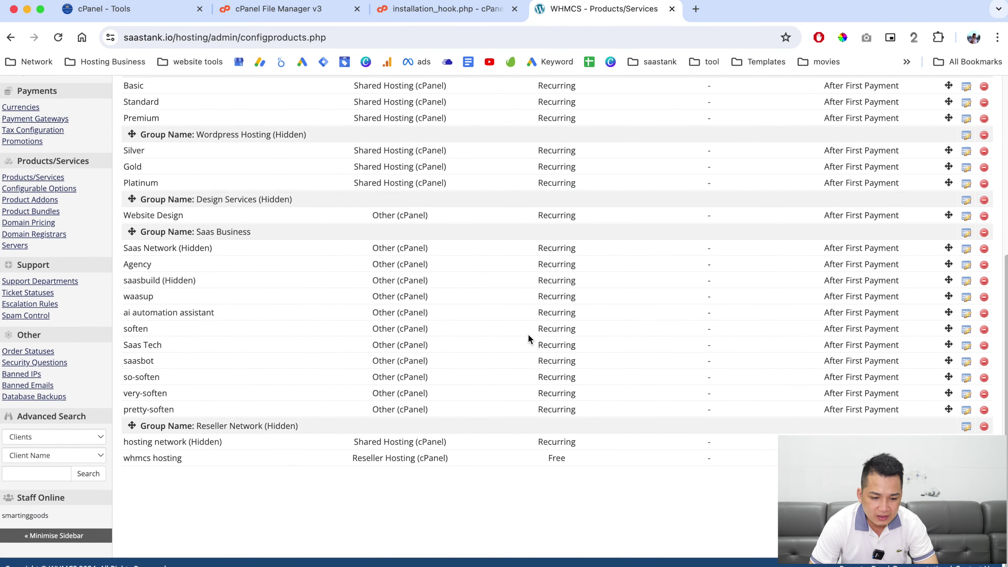
scroll(356, 245, up, 3)
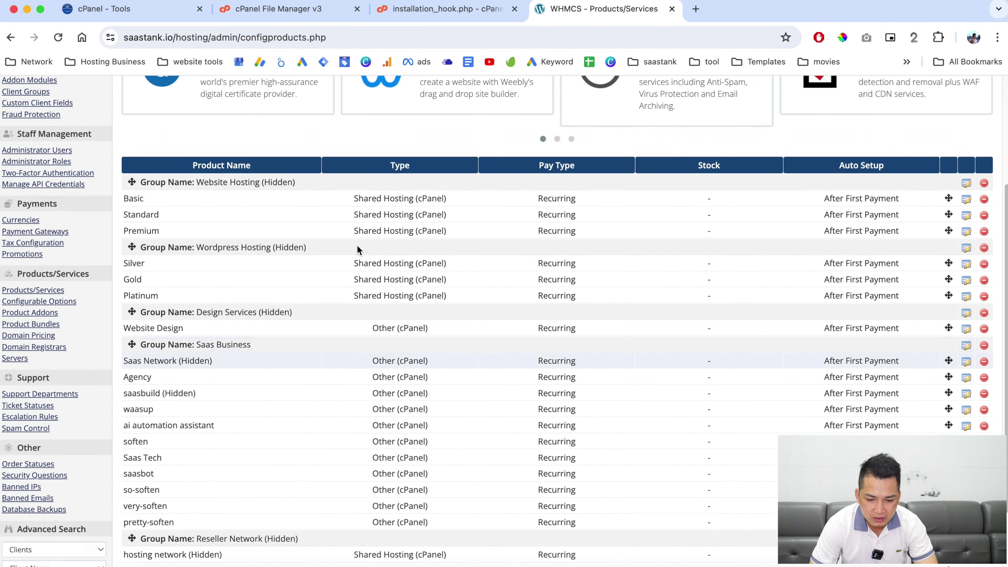
scroll(356, 244, up, 4)
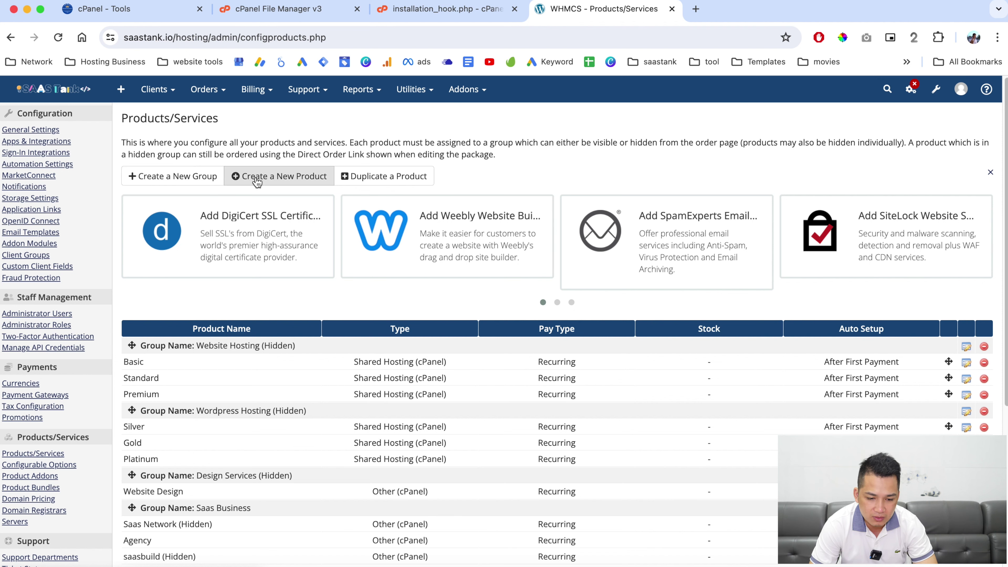
Start a new Shared Hosting product in the Reseller Network group and name it Wordpress Template.
click(276, 177)
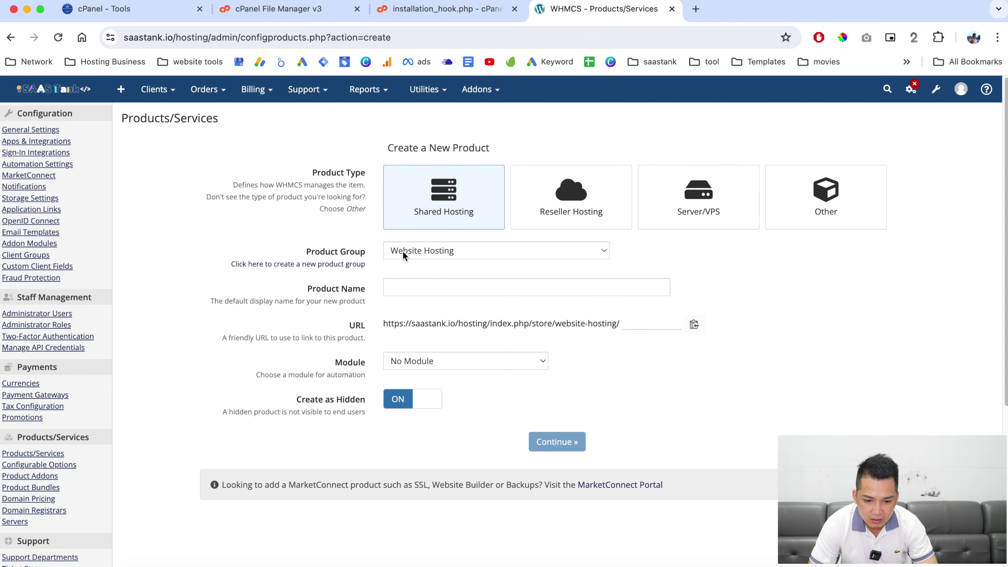
click(415, 253)
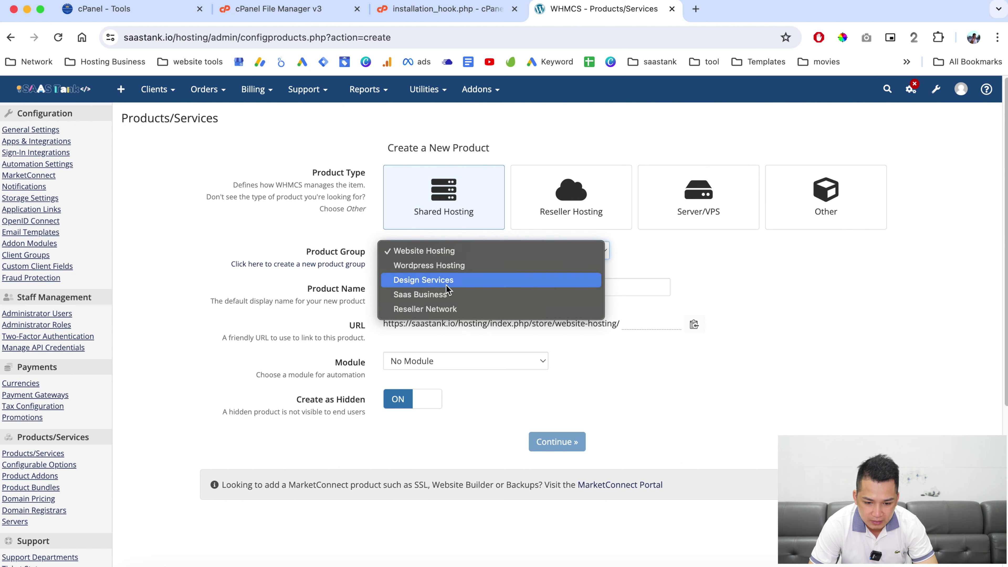
click(457, 312)
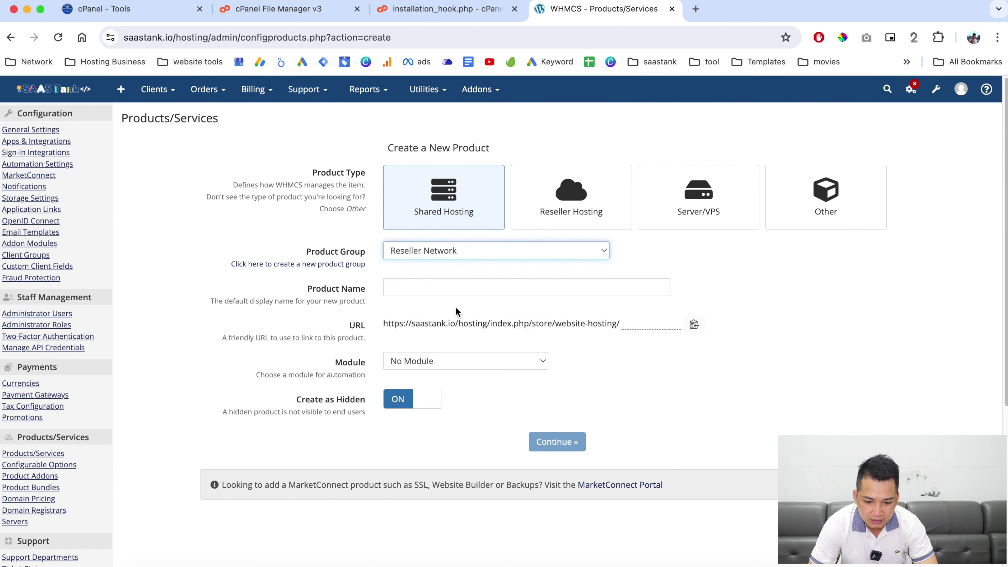
click(423, 288)
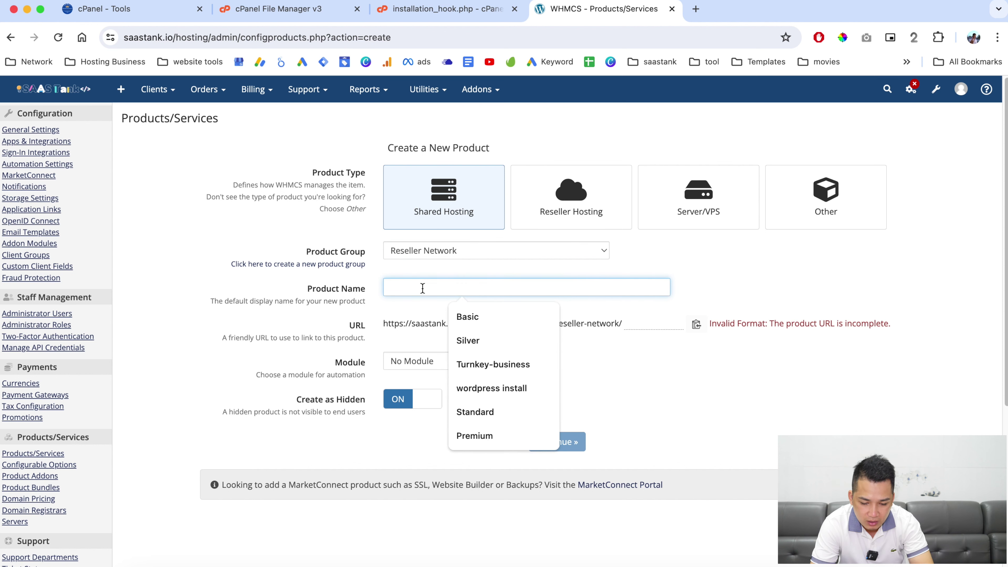
text(Wordpre)
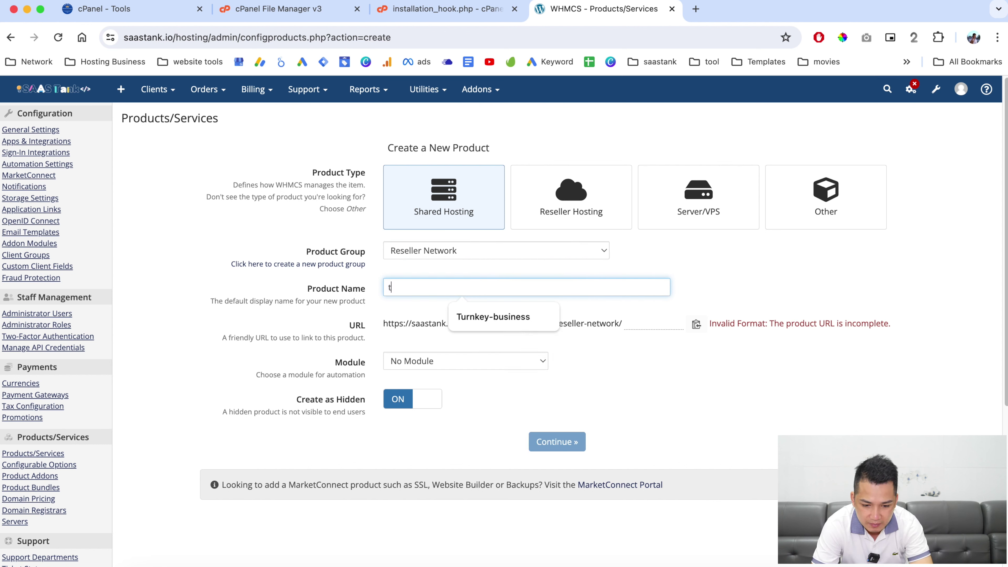
text(ss Template)
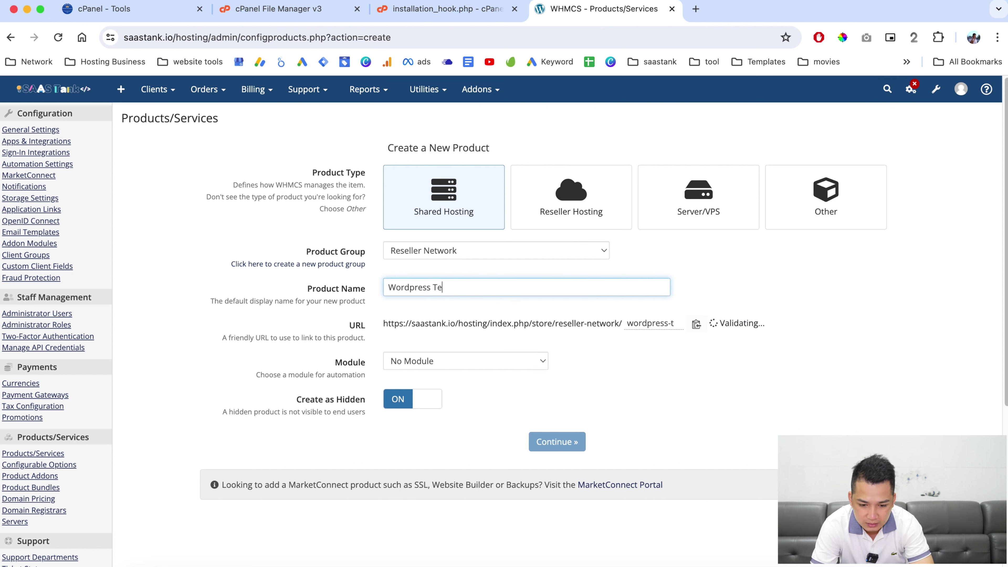
Assign the cPanel module to the new product, turn off Create as Hidden, and continue to its settings.
click(427, 360)
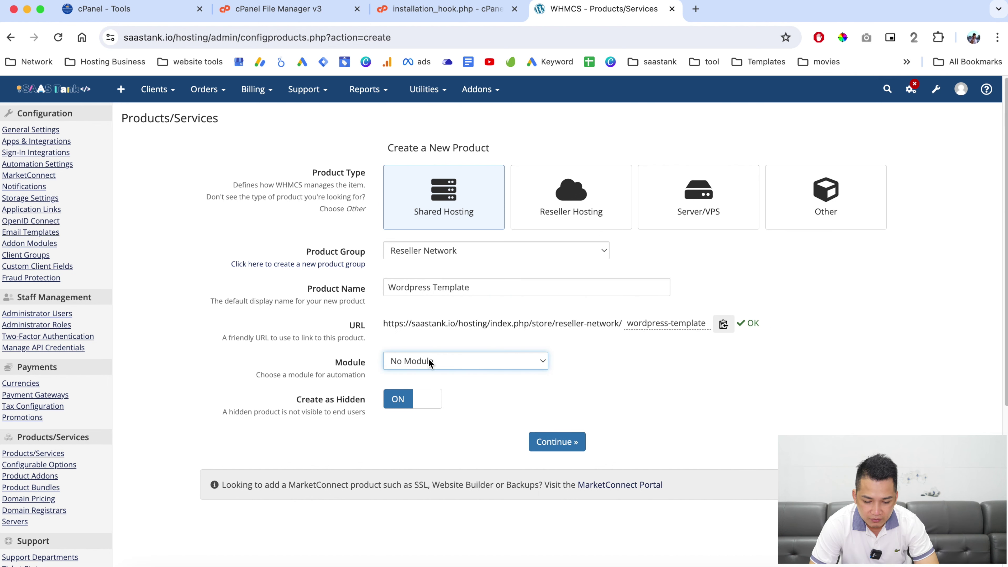
click(429, 362)
click(443, 391)
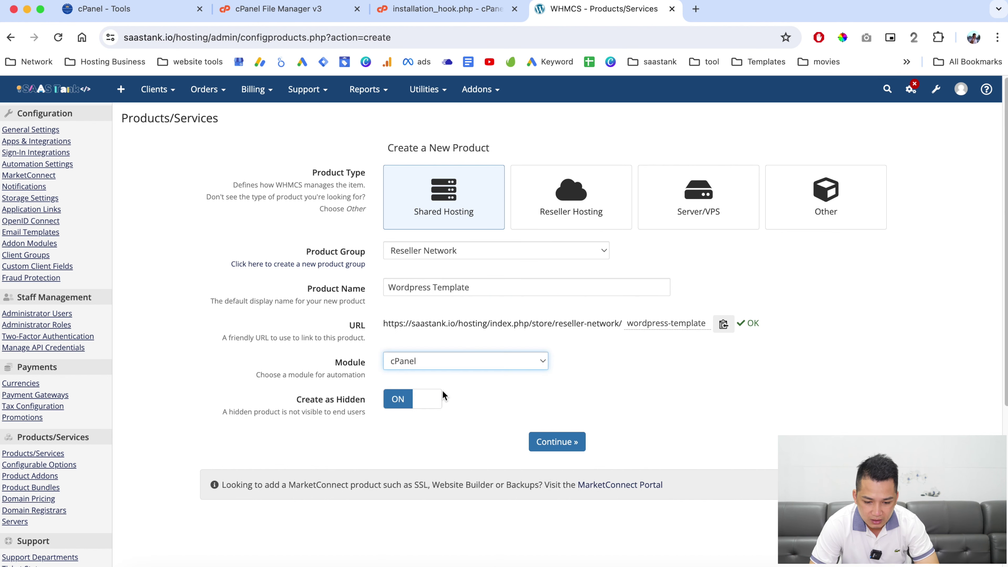
scroll(347, 373, down, 2)
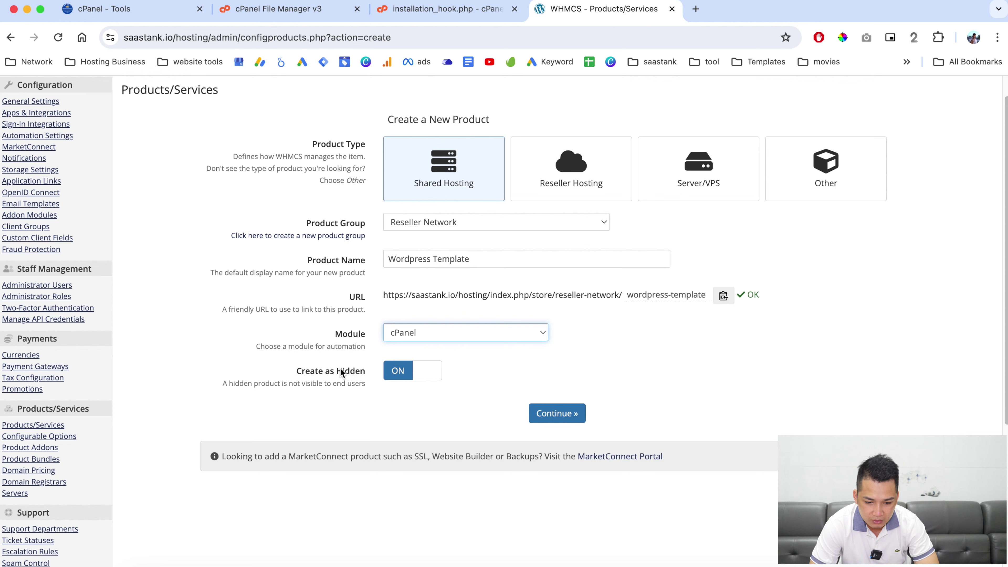
click(400, 374)
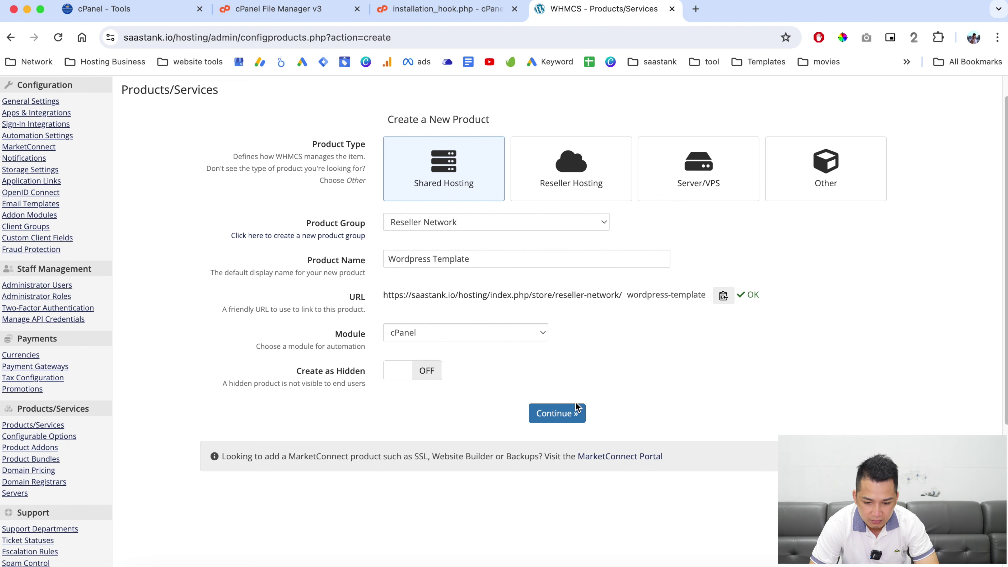
click(563, 414)
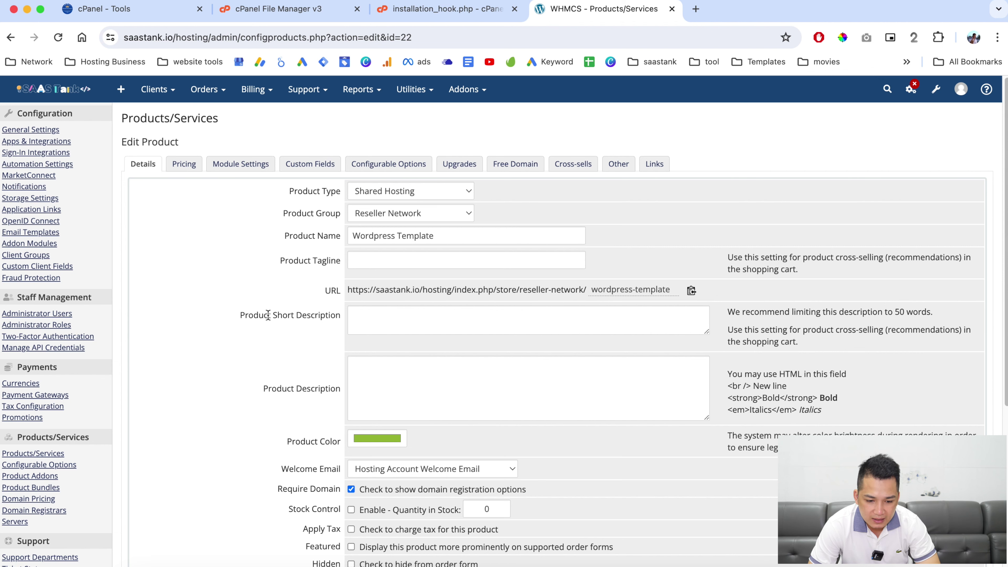
Review the product's details and the available welcome email templates, keeping Hosting Account Welcome Email.
scroll(323, 320, down, 2)
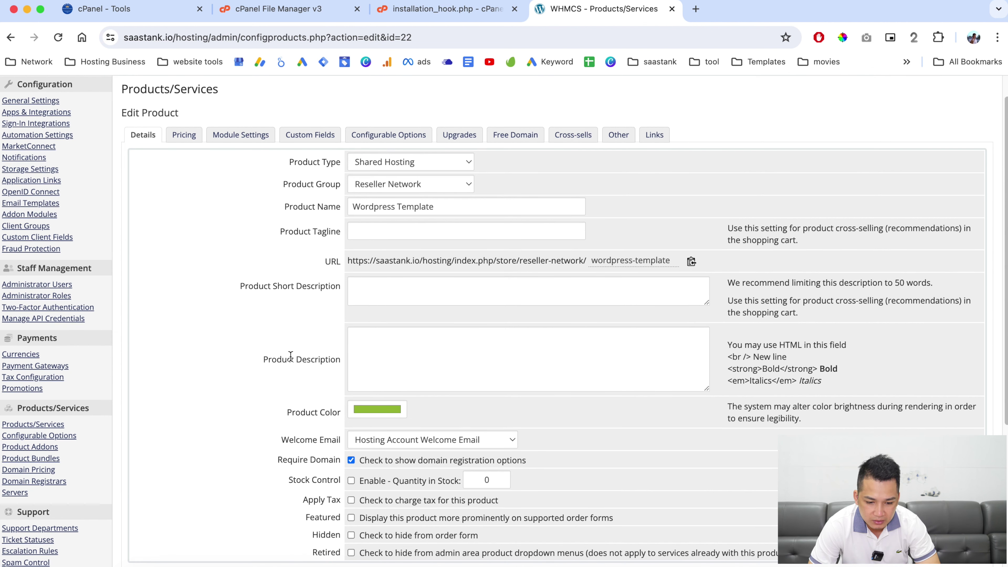
scroll(320, 361, down, 5)
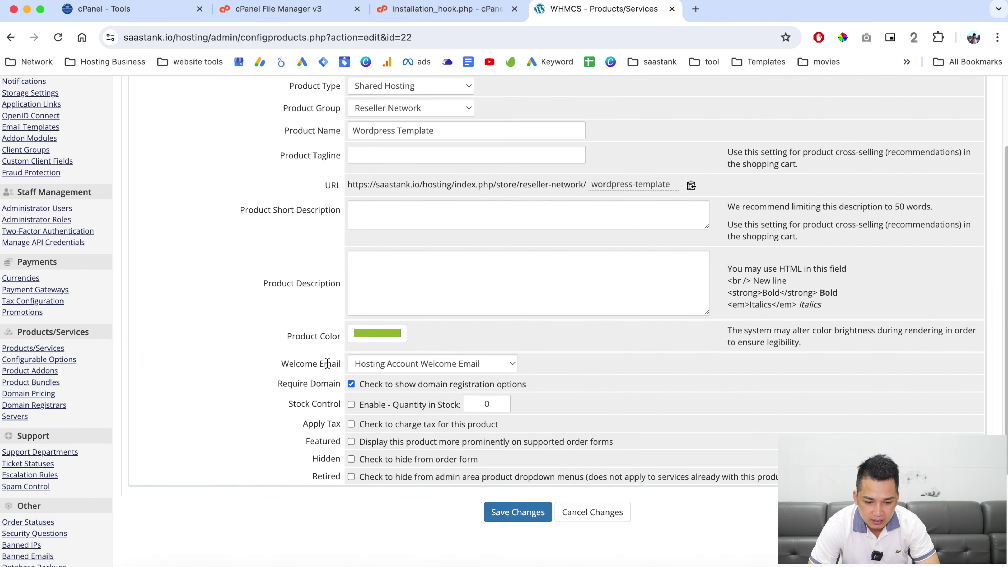
click(383, 365)
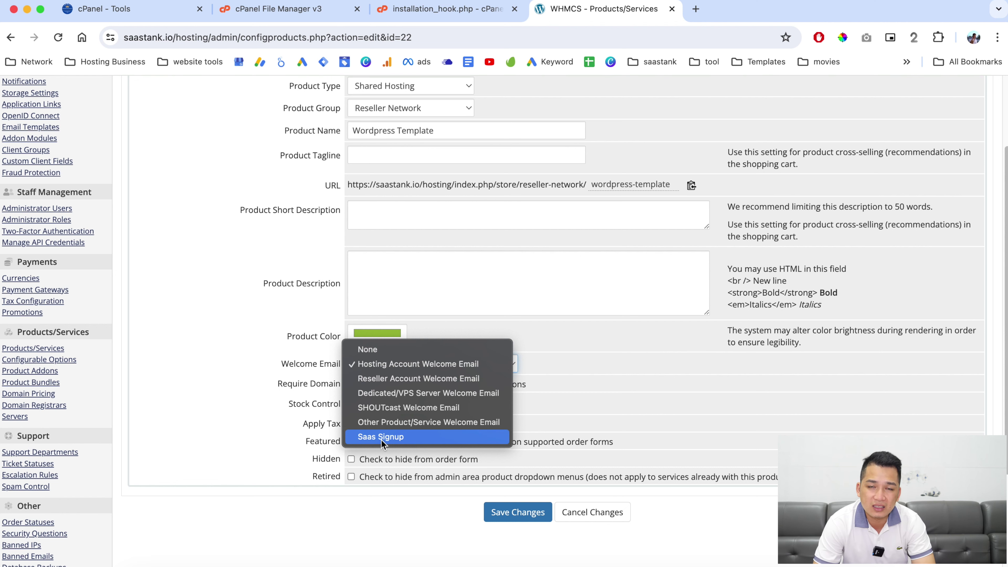
scroll(416, 416, up, 3)
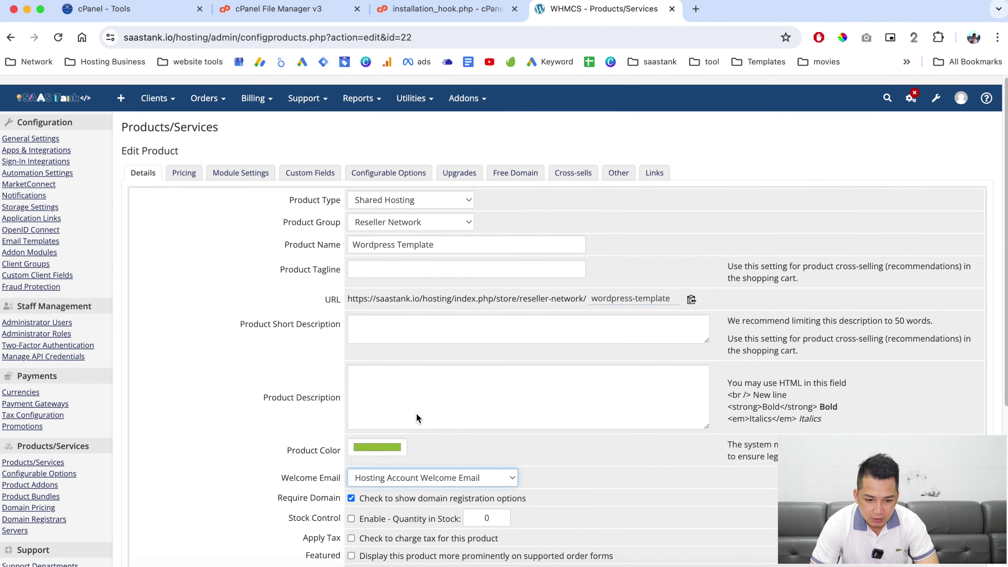
Set the product's payment type to Recurring and enable monthly billing at a price of 20.00 USD.
click(191, 168)
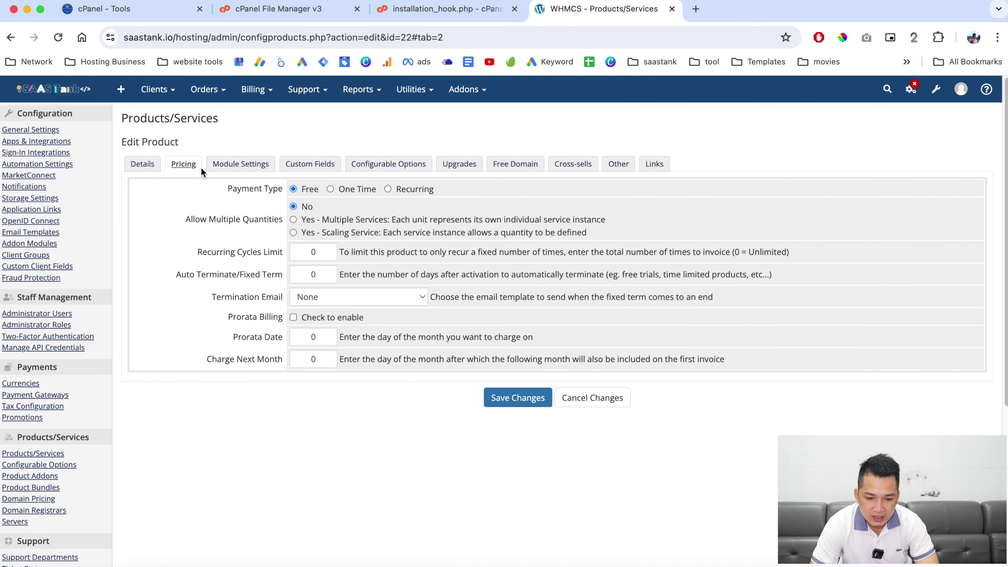
click(331, 188)
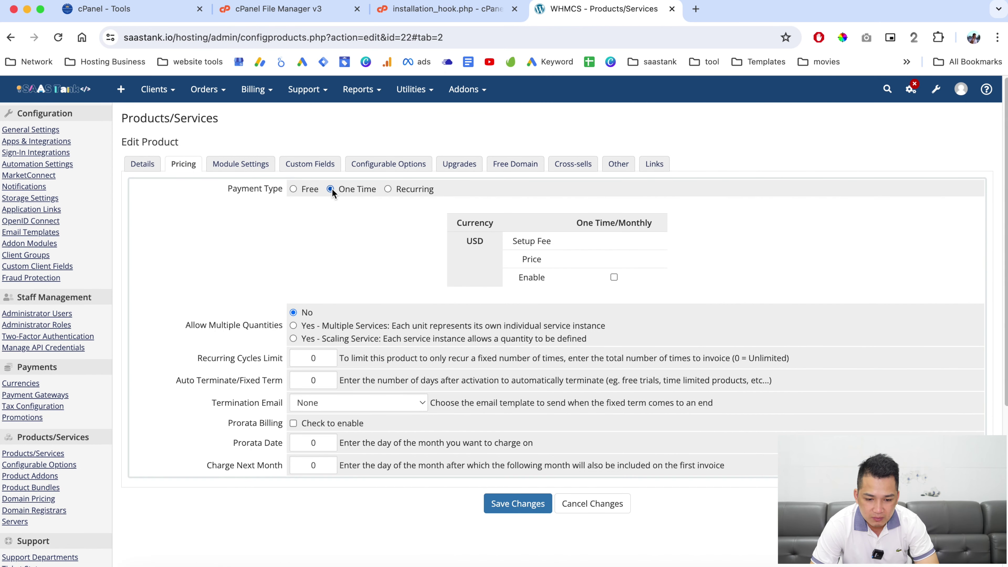
click(389, 189)
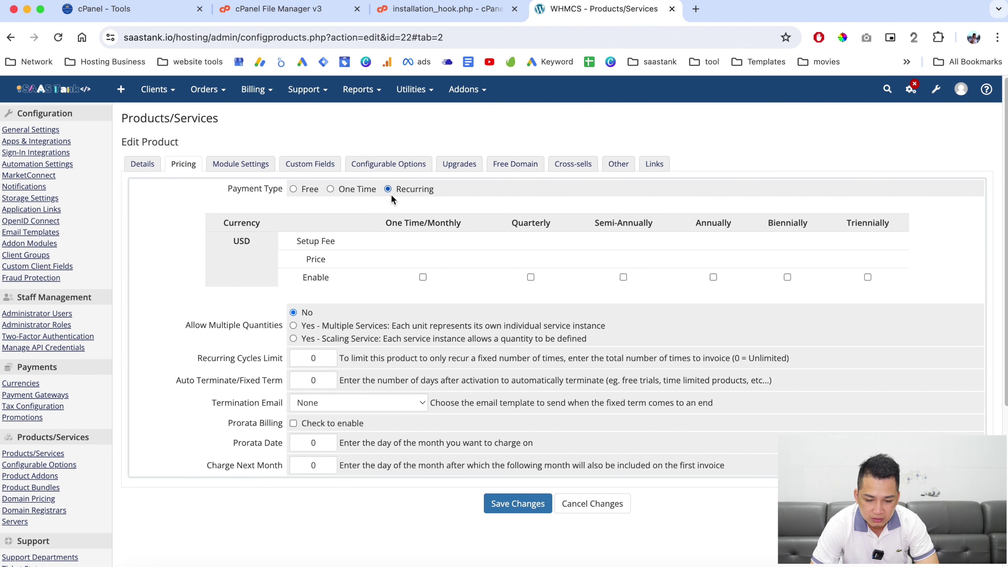
click(423, 277)
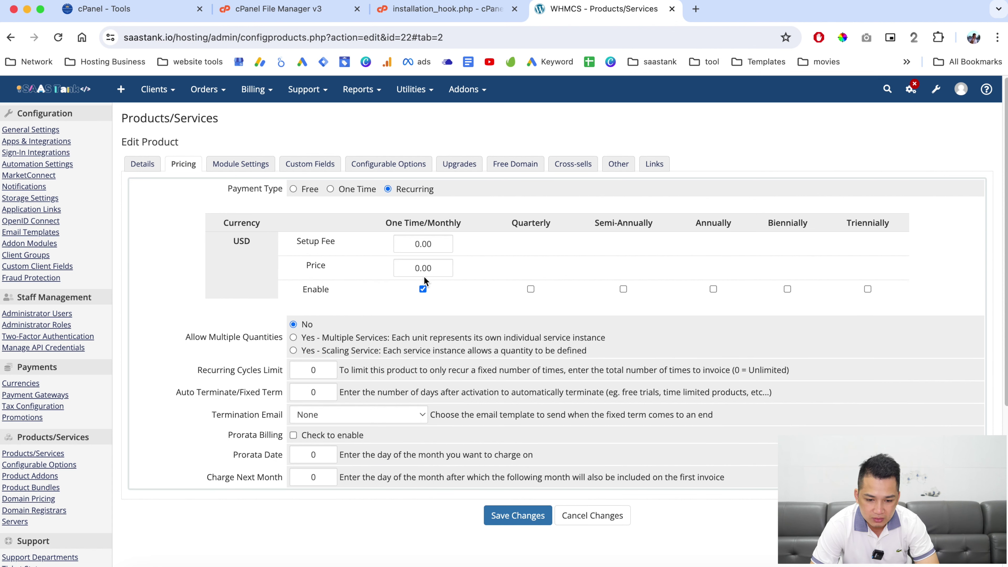
click(413, 267)
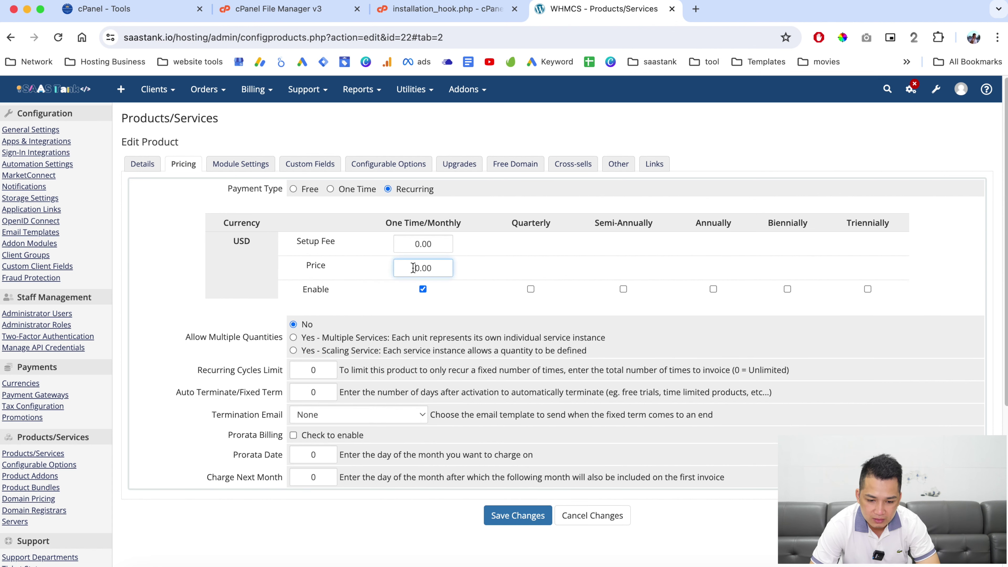
text(2)
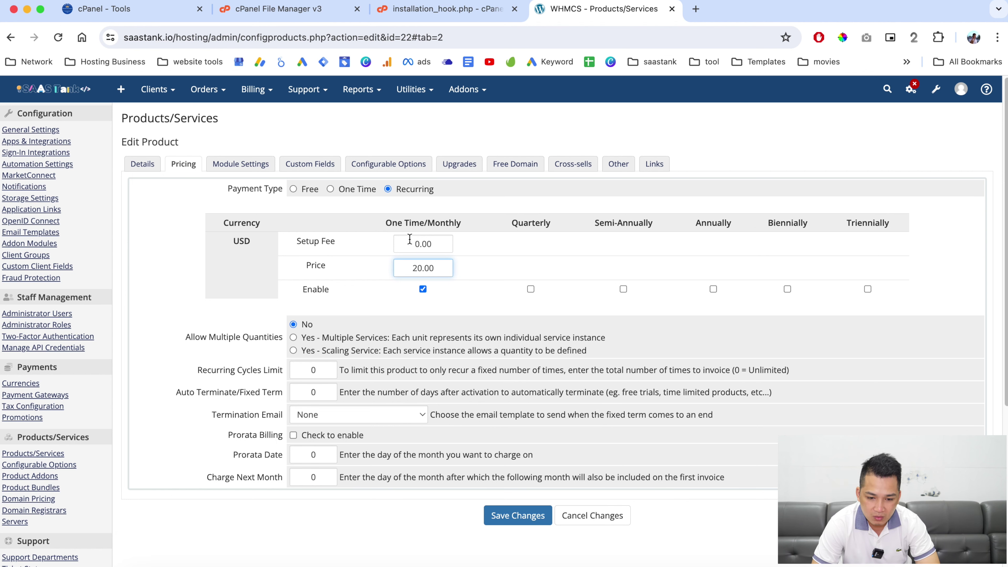
scroll(349, 234, down, 2)
scroll(282, 200, up, 2)
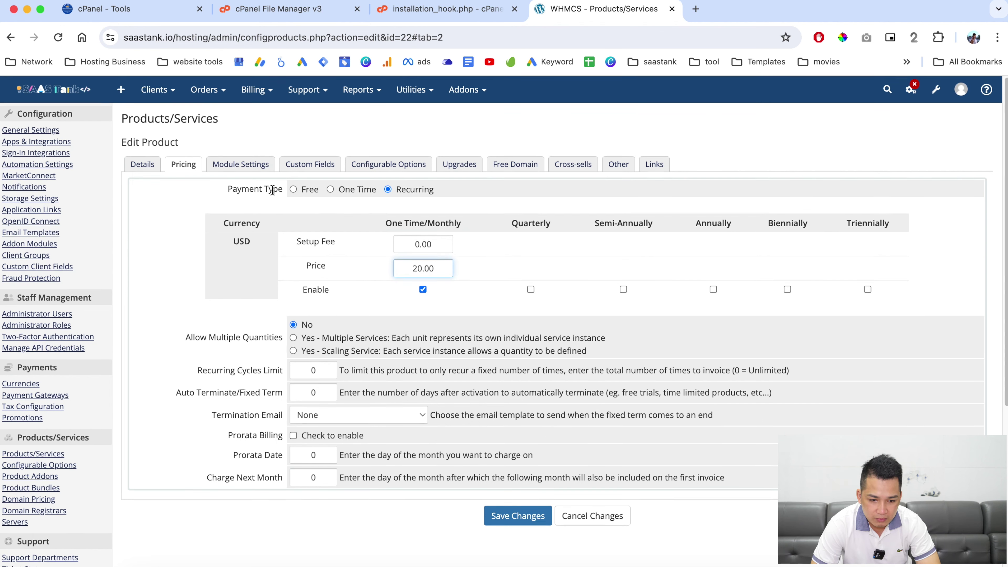
Set the product to be set up automatically as soon as the first payment is received, and save the changes.
click(246, 172)
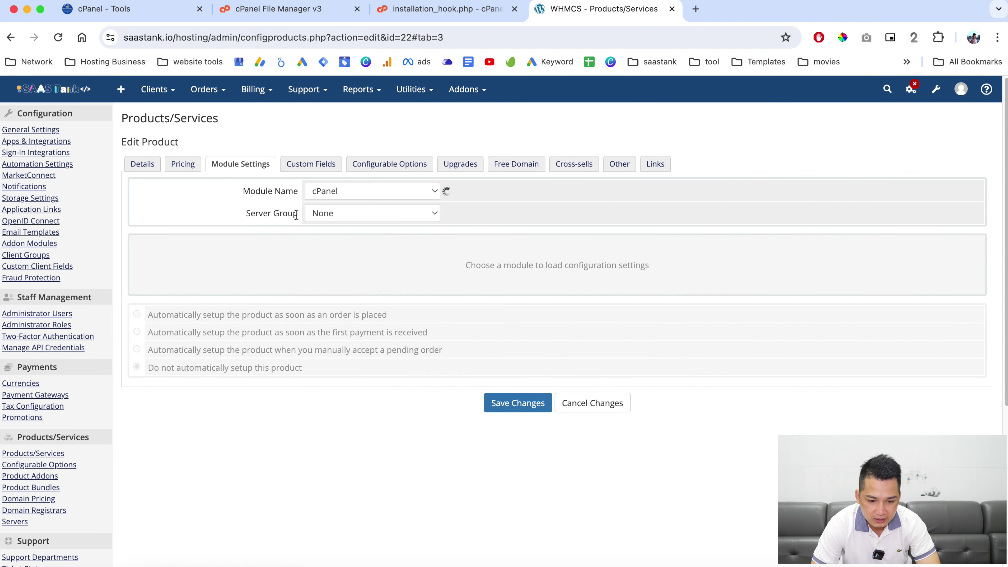
scroll(256, 238, down, 2)
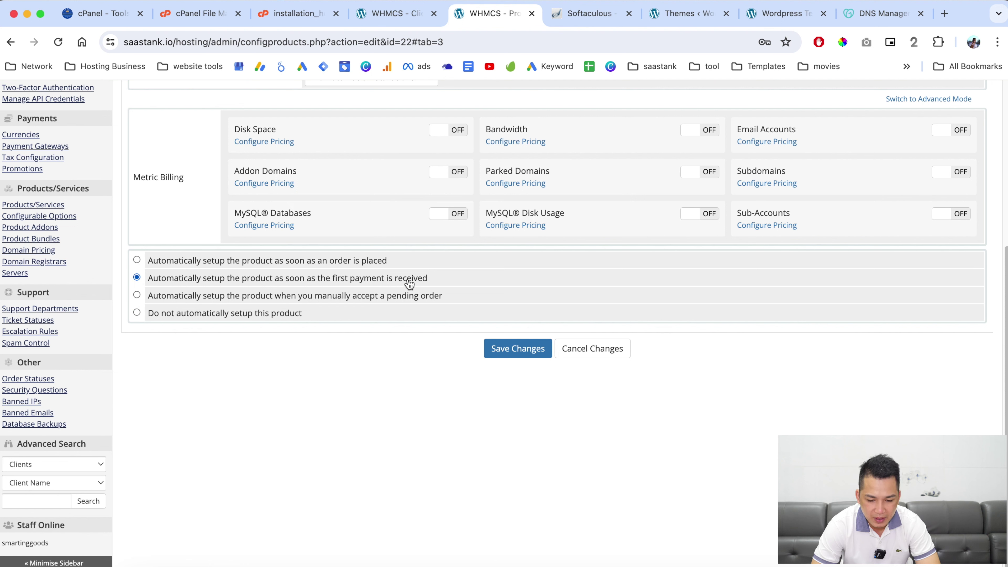
click(518, 354)
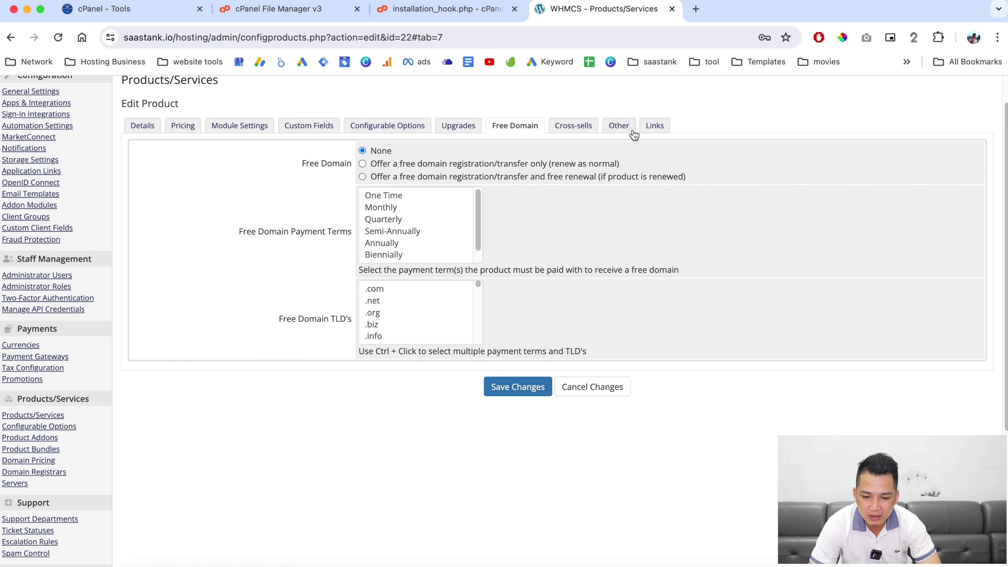
Locate and highlight the product ID in the template-specific direct shopping cart link, and save the product.
click(654, 126)
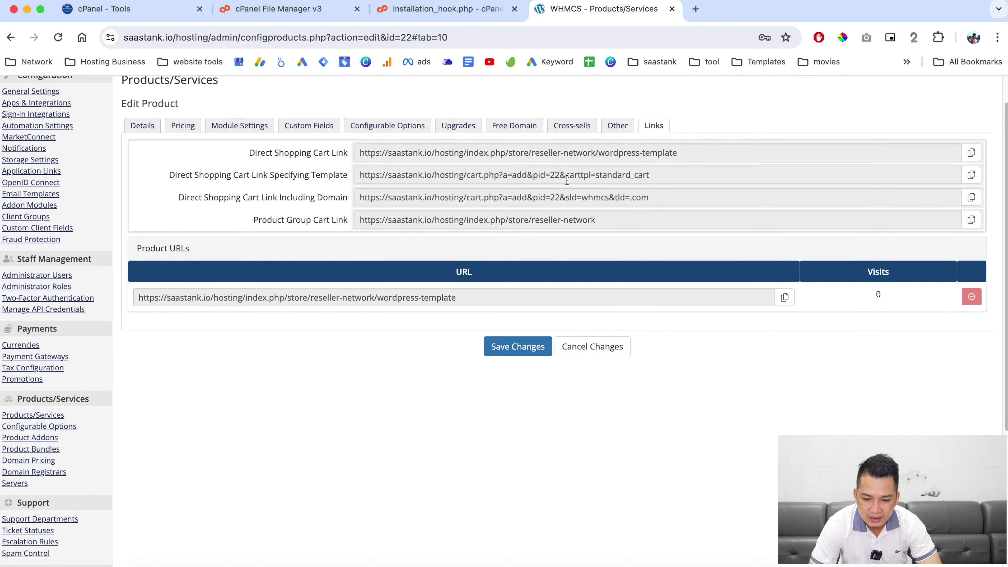
drag(550, 179, 560, 178)
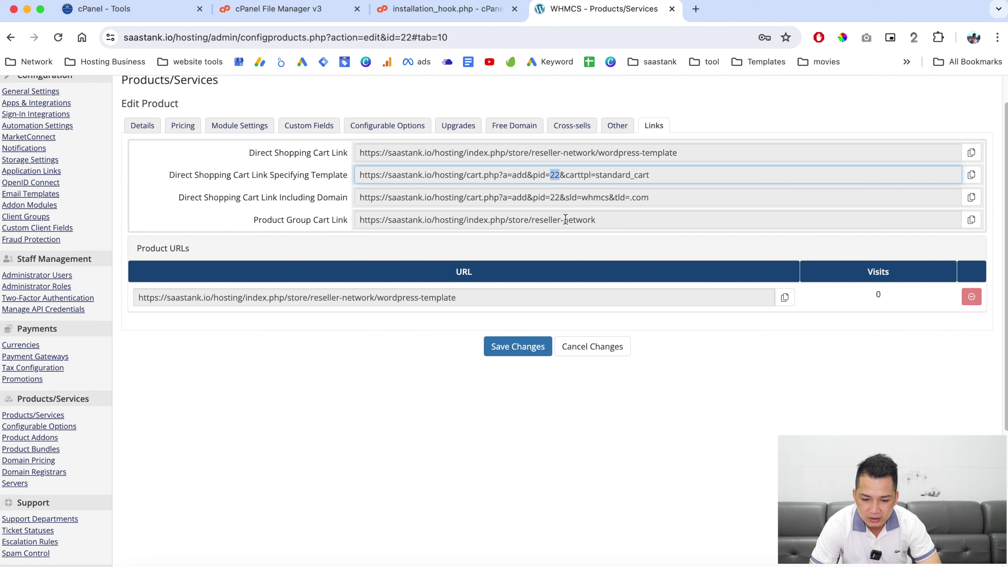
click(525, 349)
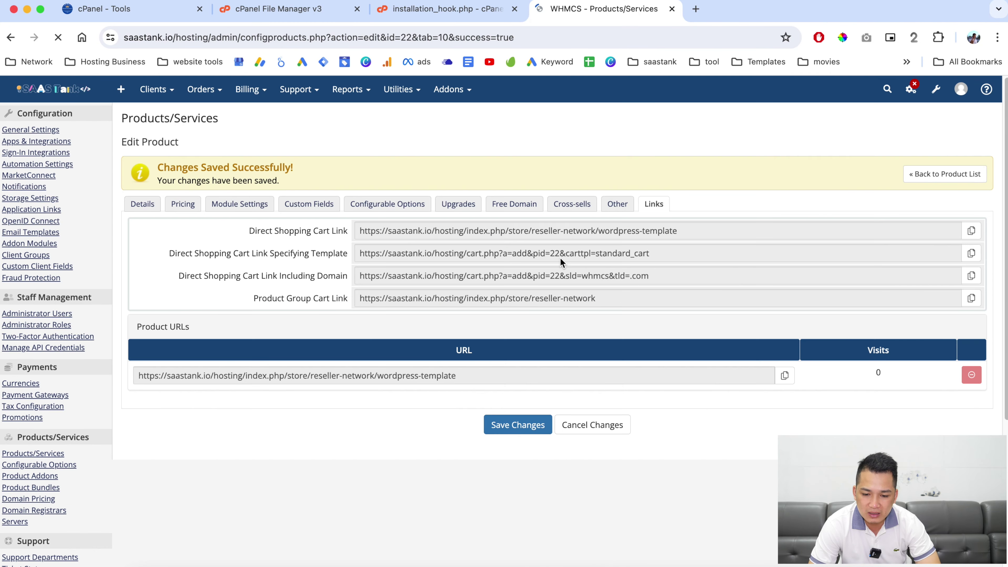
Switch to the installation_hook.php editor and examine the product array in the after_module_create function against the WHMCS product's ID.
click(456, 11)
key(ctrl+Tab)
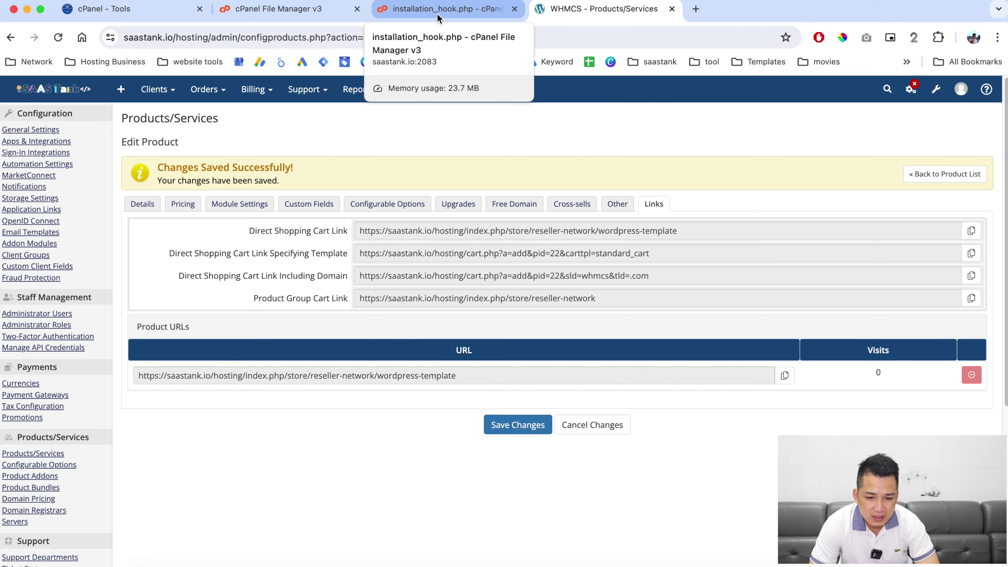
click(438, 18)
scroll(312, 282, down, 10)
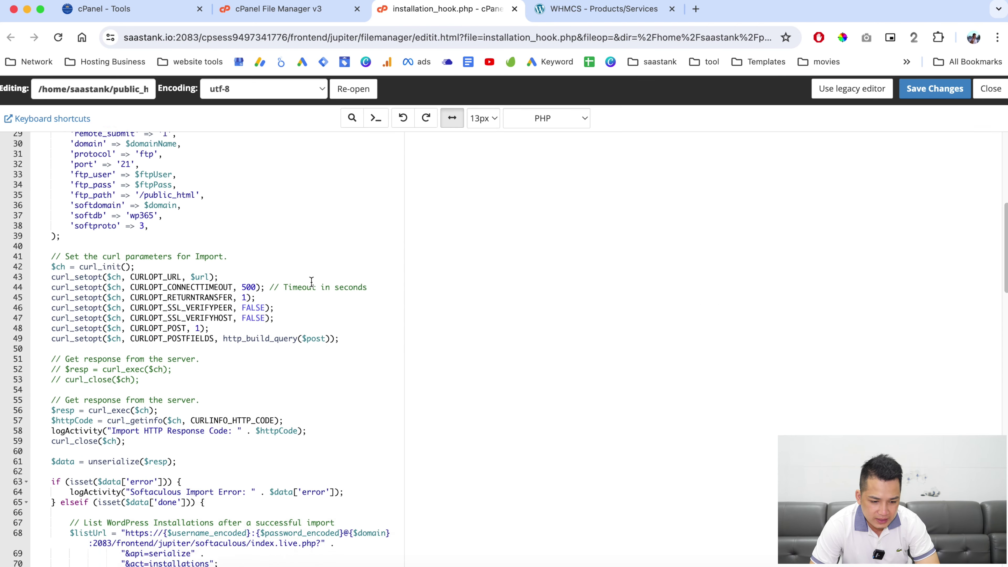
scroll(312, 282, down, 20)
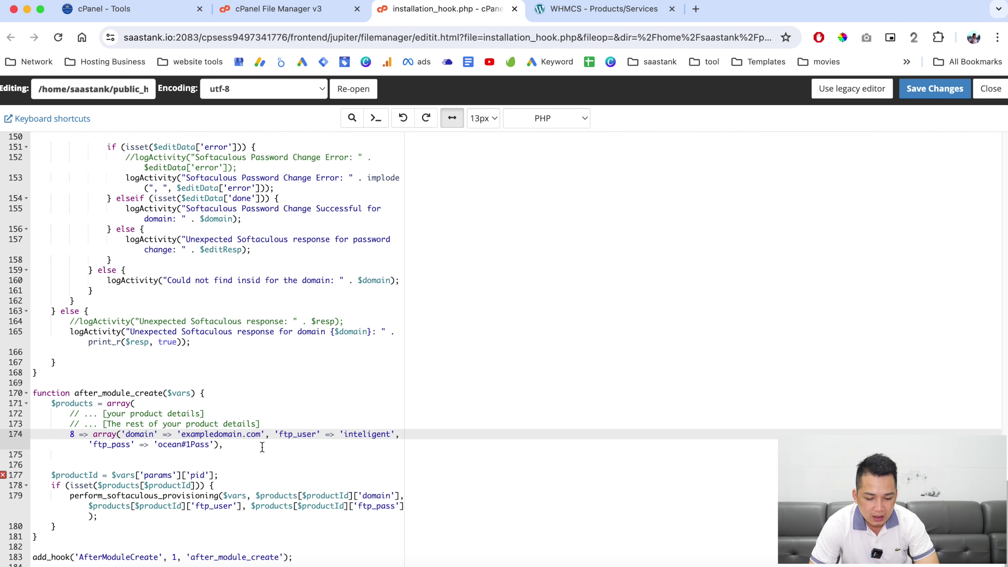
click(594, 9)
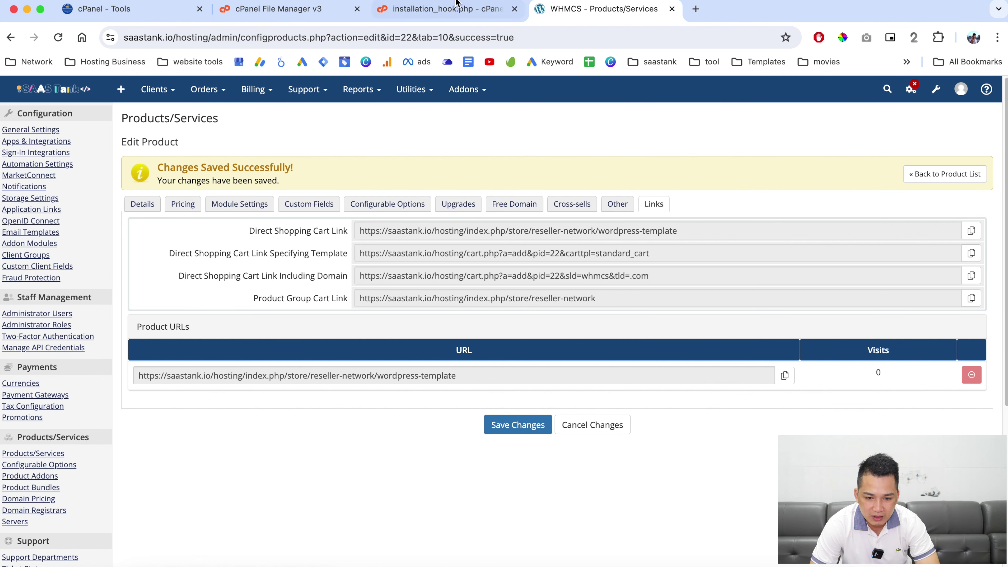
click(445, 6)
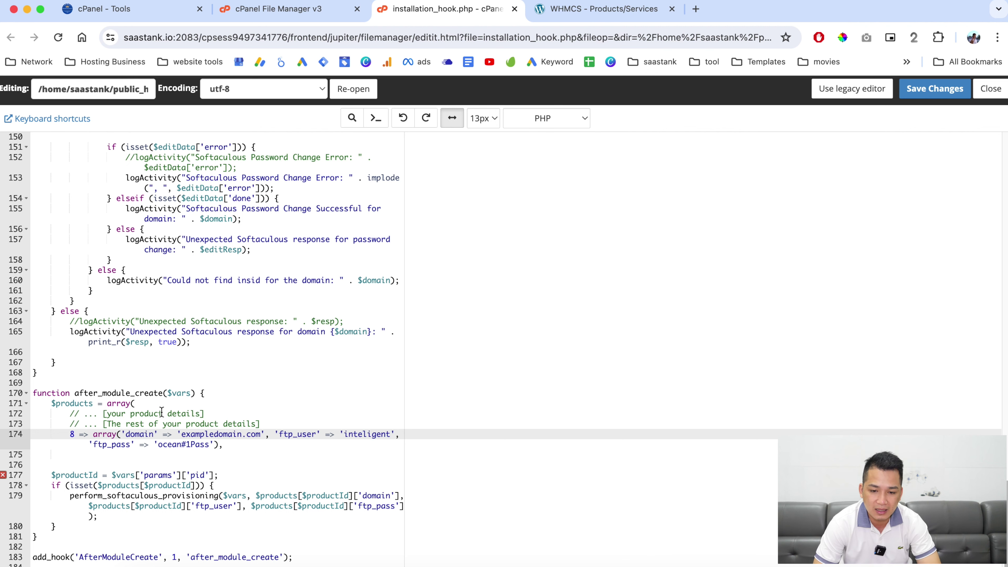
Switch back to WHMCS and open the Smarting Goods client's profile from the client list.
click(594, 9)
click(502, 375)
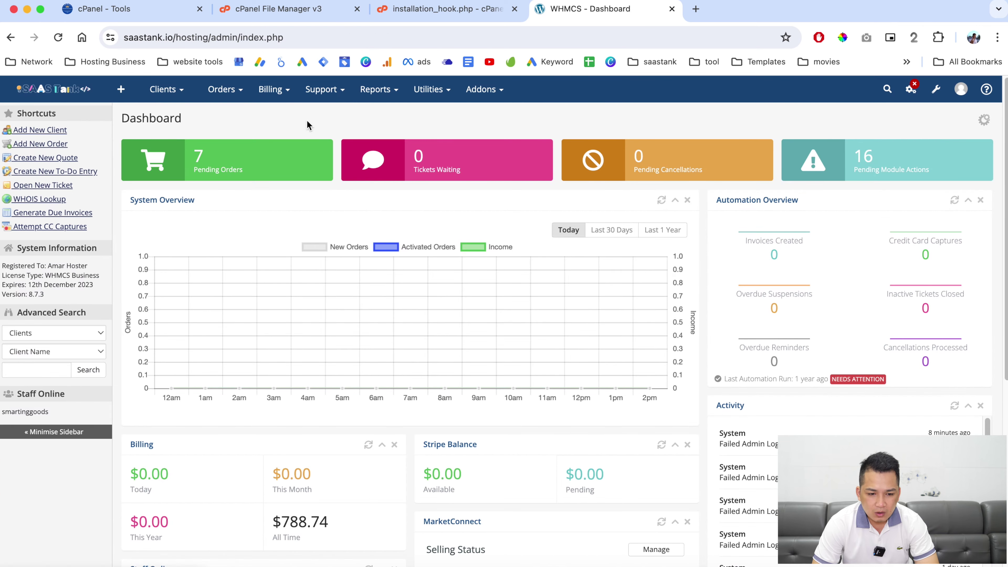
mouse_move(170, 92)
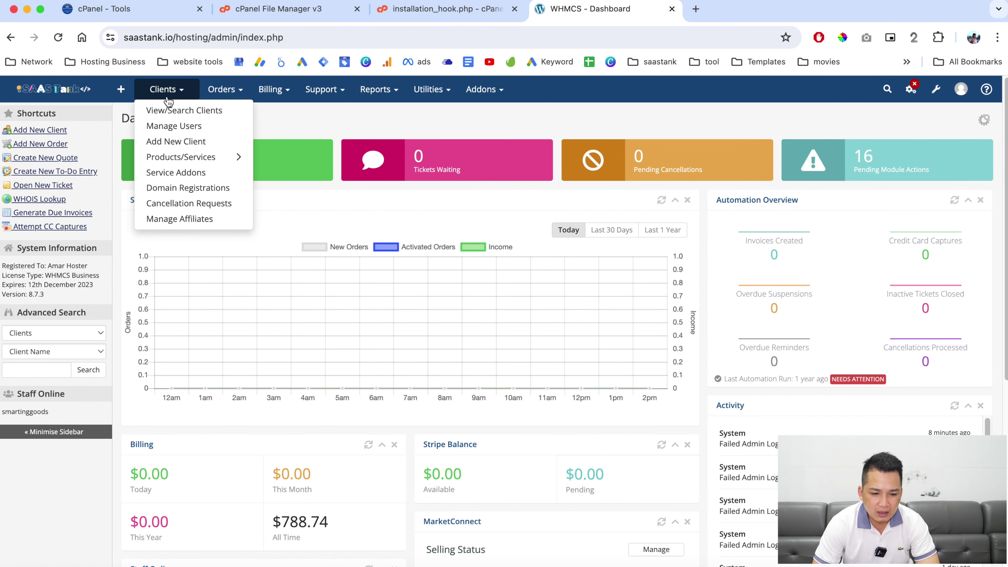
click(180, 113)
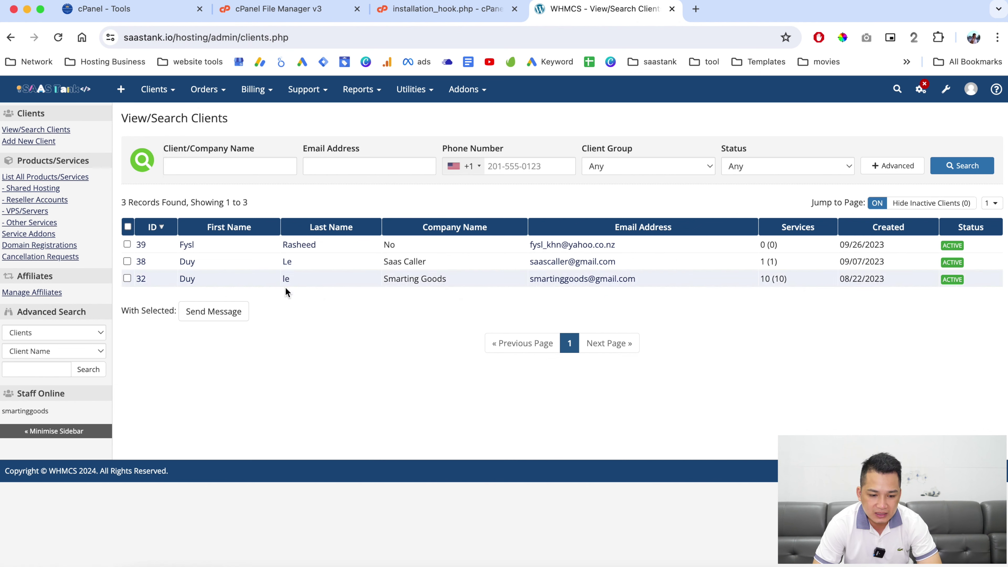
click(187, 279)
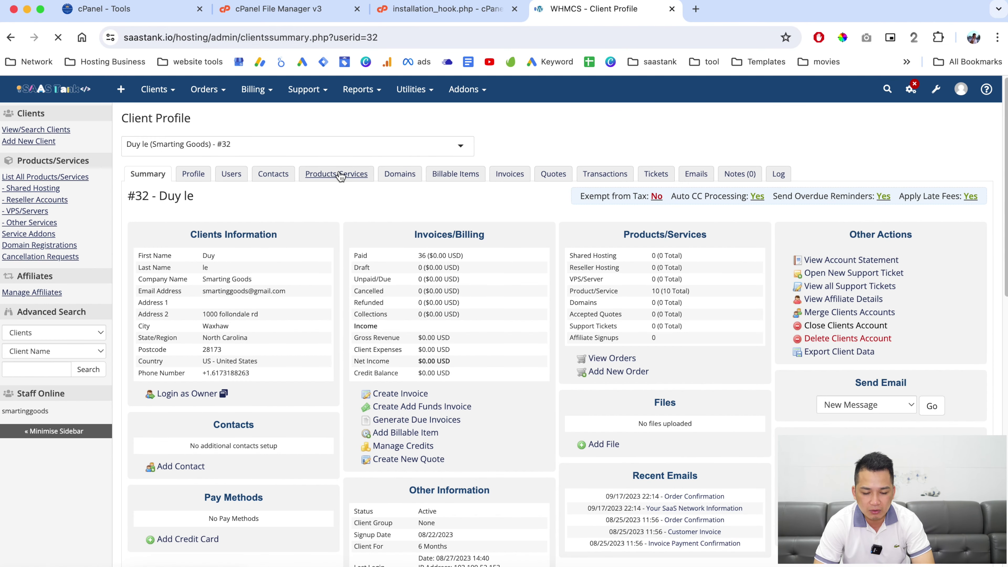
Check the client's existing products and services, and start a new order for this client.
click(340, 174)
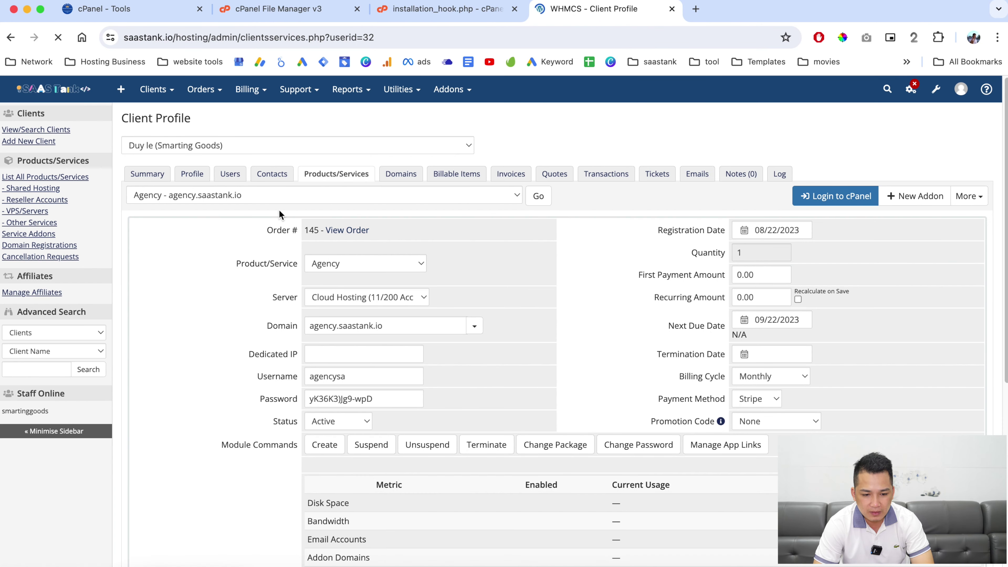
click(234, 196)
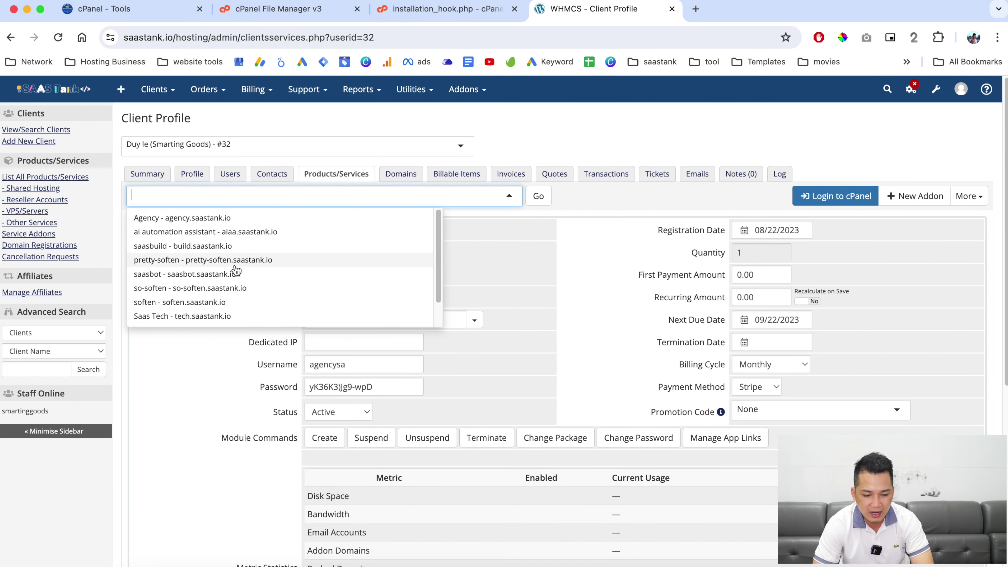
scroll(237, 271, down, 2)
scroll(254, 266, up, 2)
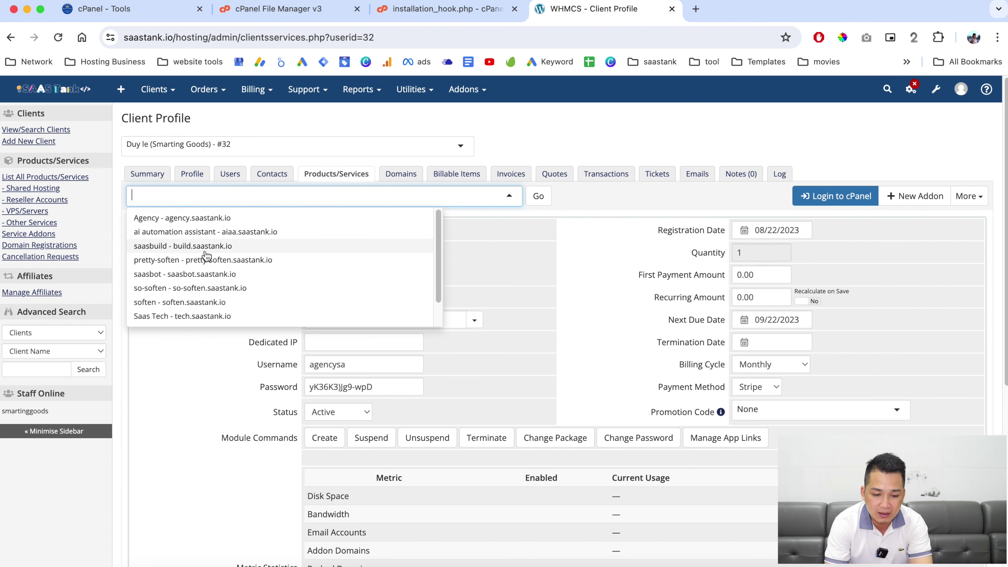
click(208, 408)
click(149, 182)
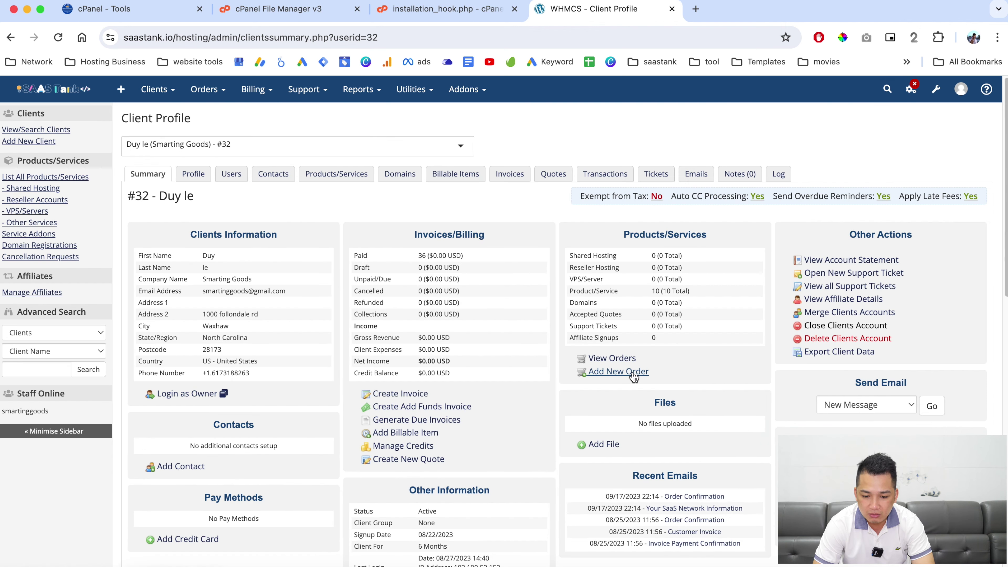
click(633, 375)
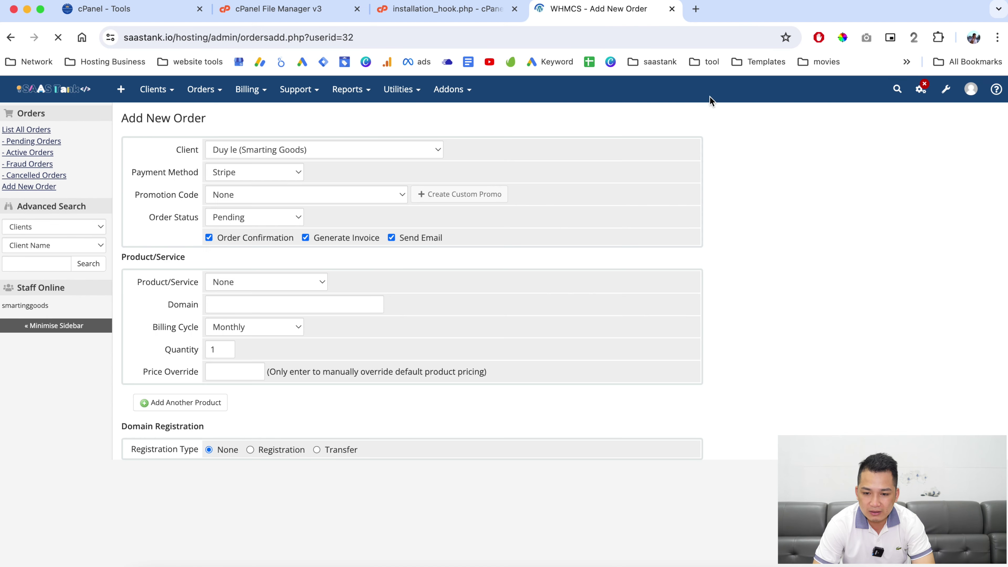
Open GoDaddy in a new browser tab and go to the DNS management of smartinggoods.com.
click(697, 9)
text(go)
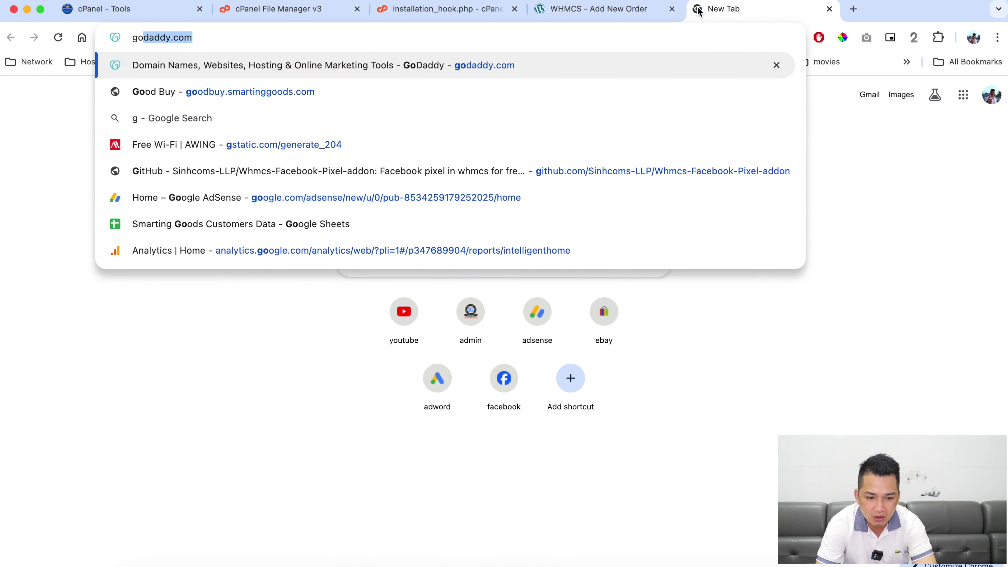
key(Return)
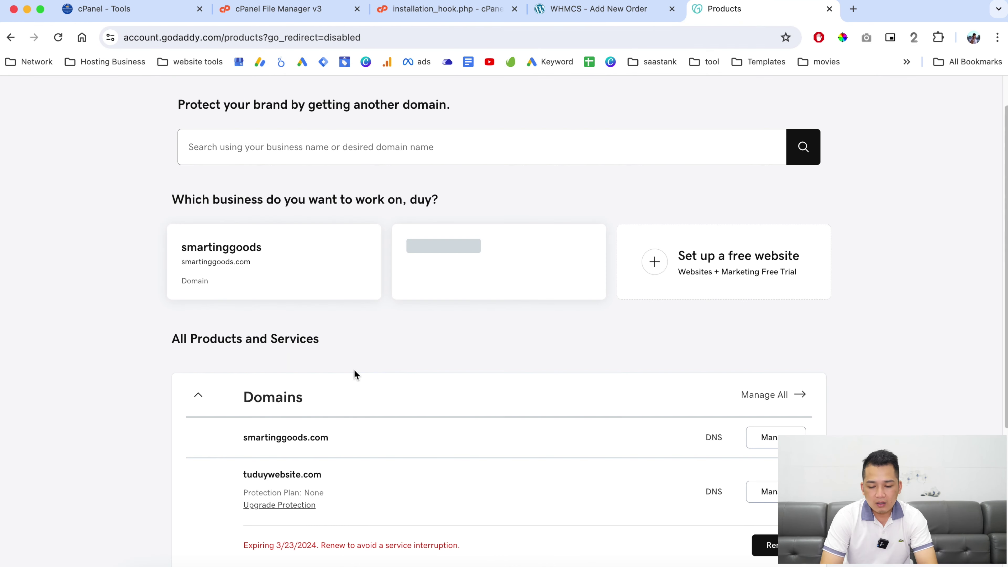
scroll(577, 334, down, 1)
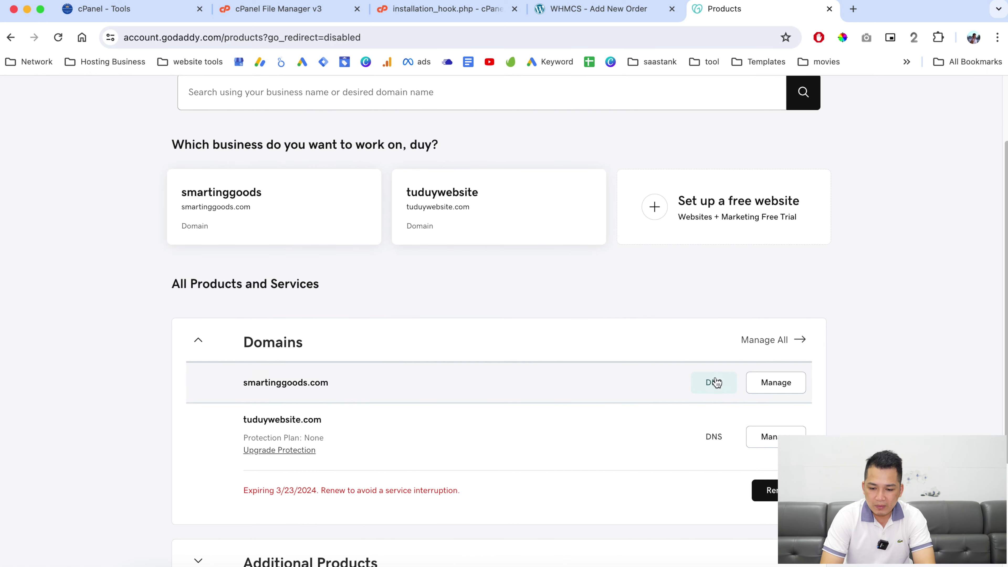
click(715, 392)
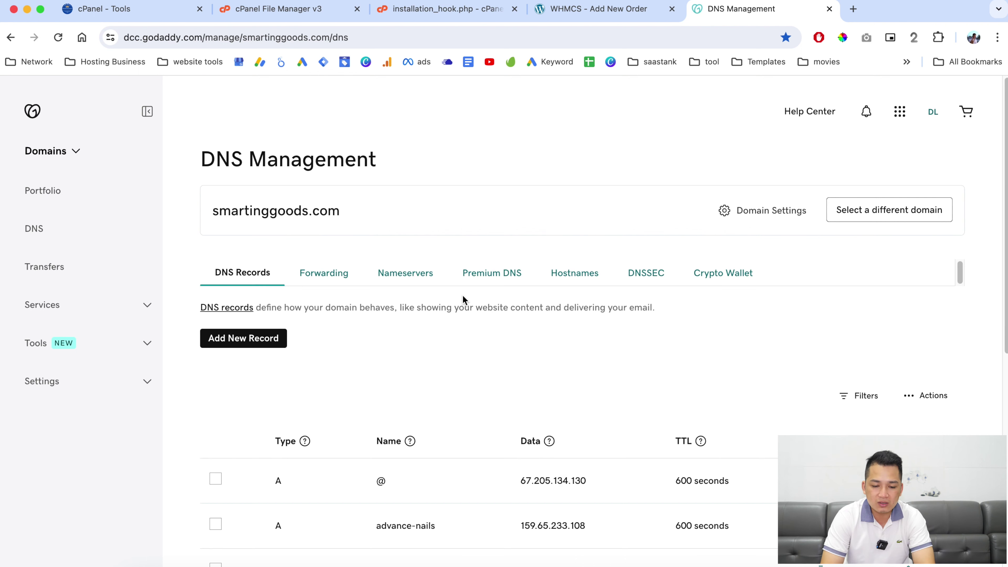
Add a new DNS record of type A with the name wordpress-template.
click(249, 340)
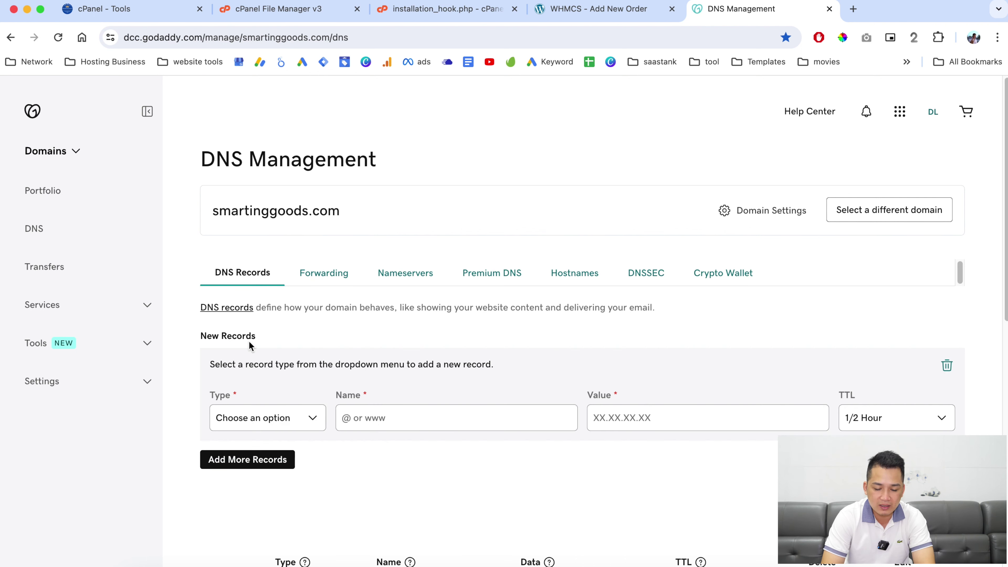
click(285, 418)
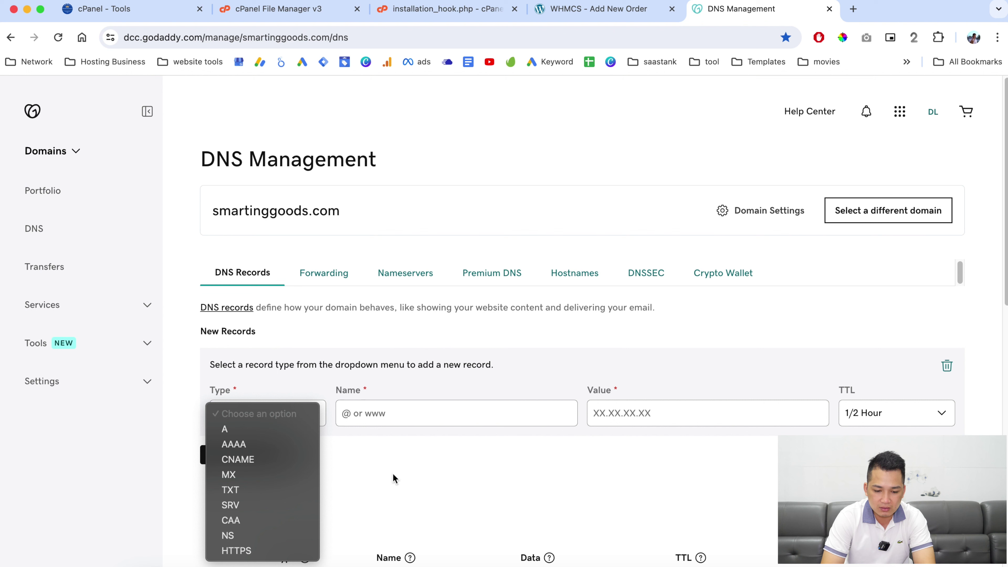
click(270, 430)
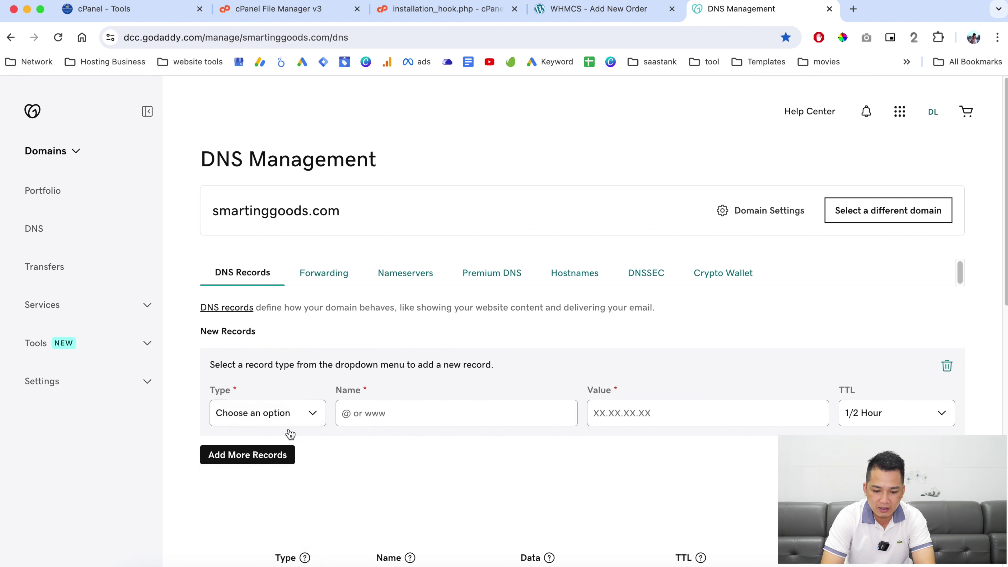
click(398, 412)
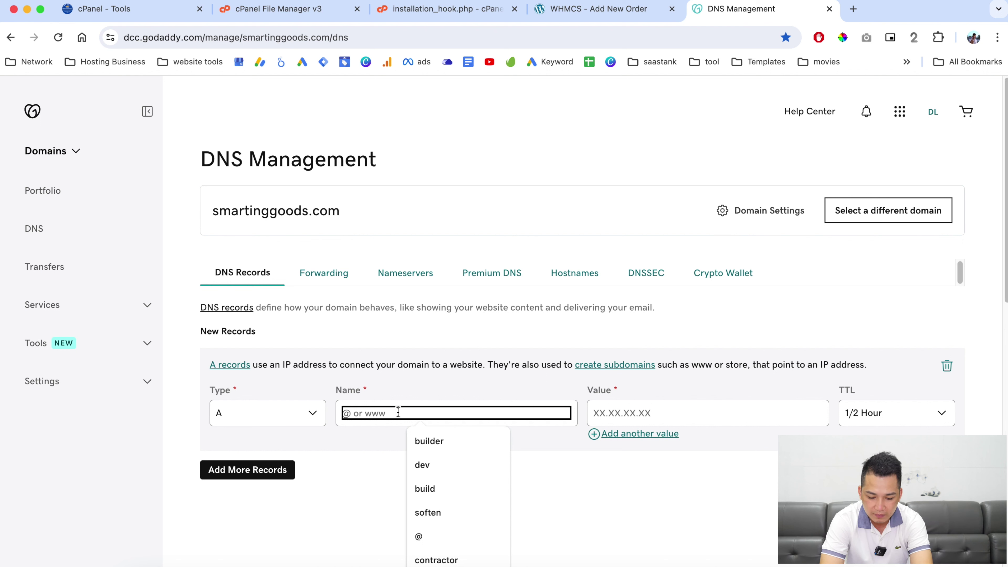
text(wordpress-template)
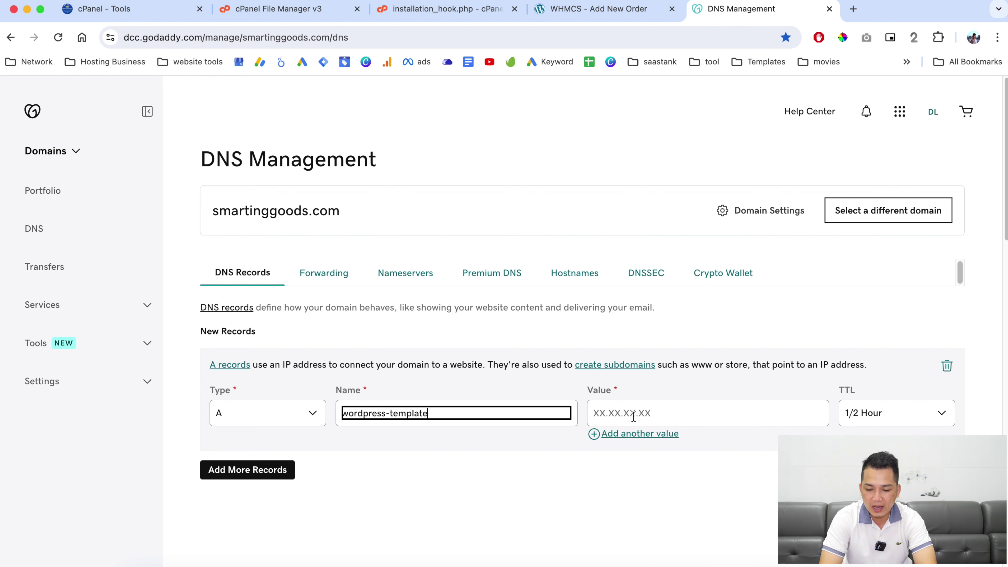
click(588, 10)
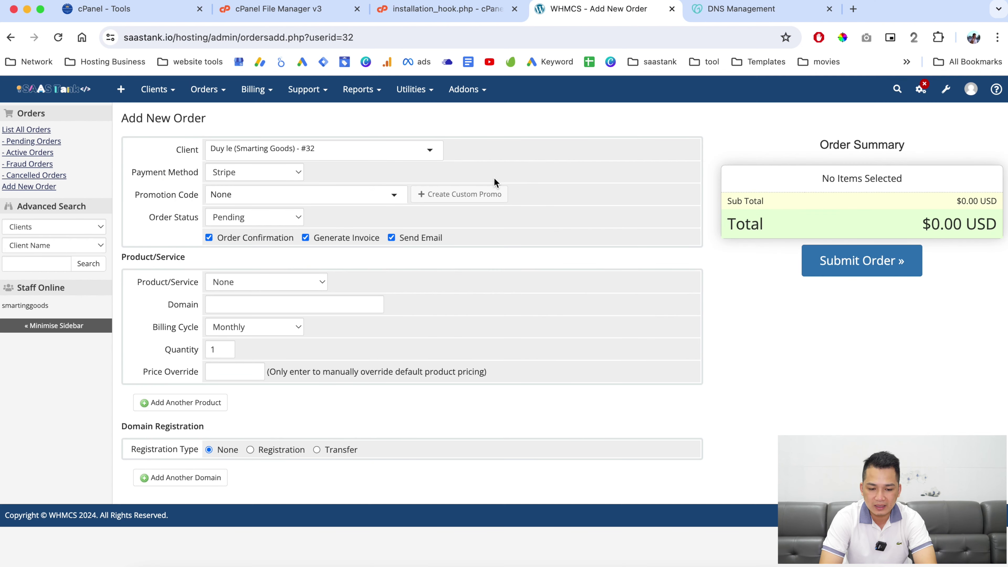
click(722, 10)
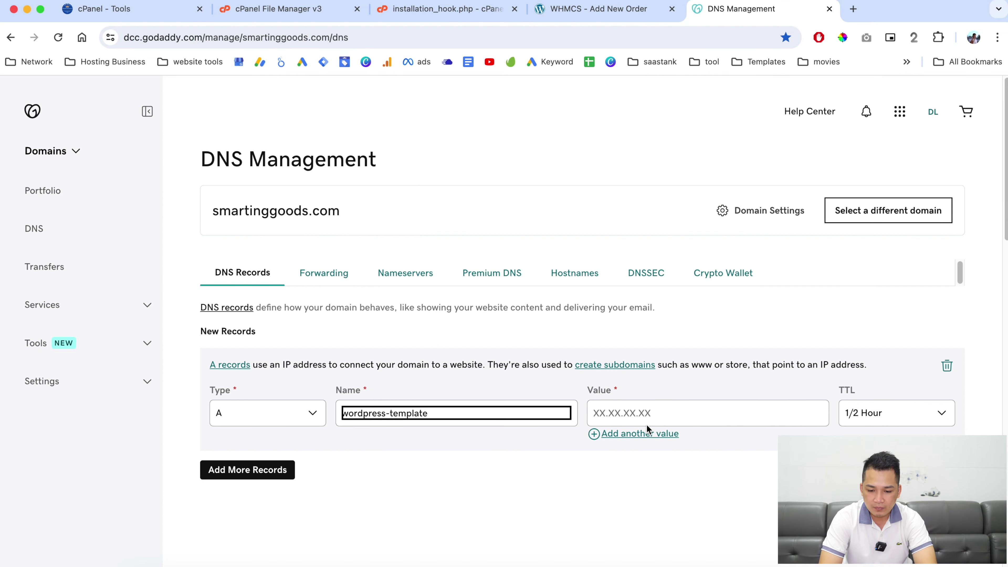
Copy the IP address 159.65.233.108 from the advance-nails record into the value of the new A record.
scroll(646, 427, down, 6)
drag(605, 403, 518, 403)
key(super+c)
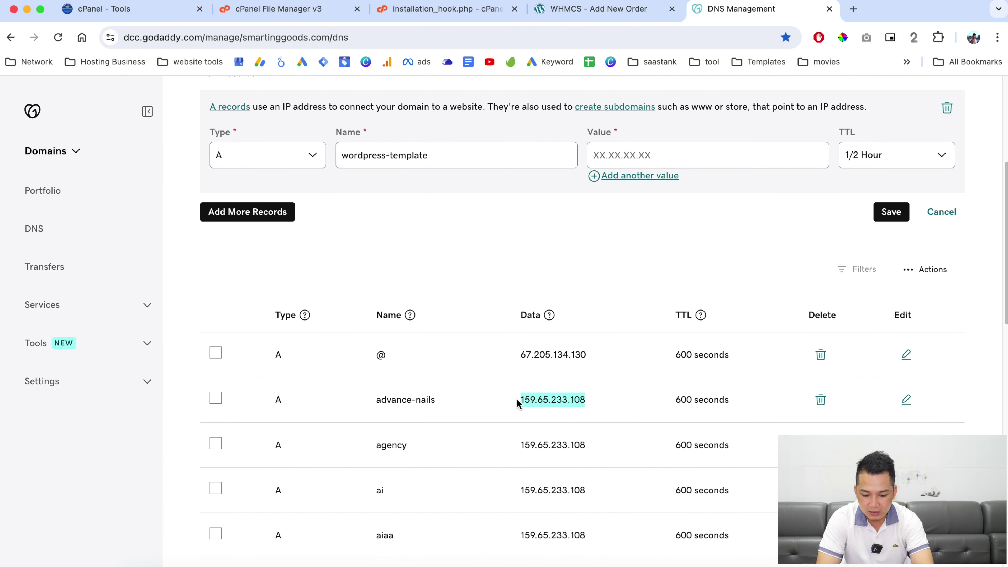
scroll(674, 429, up, 6)
click(684, 409)
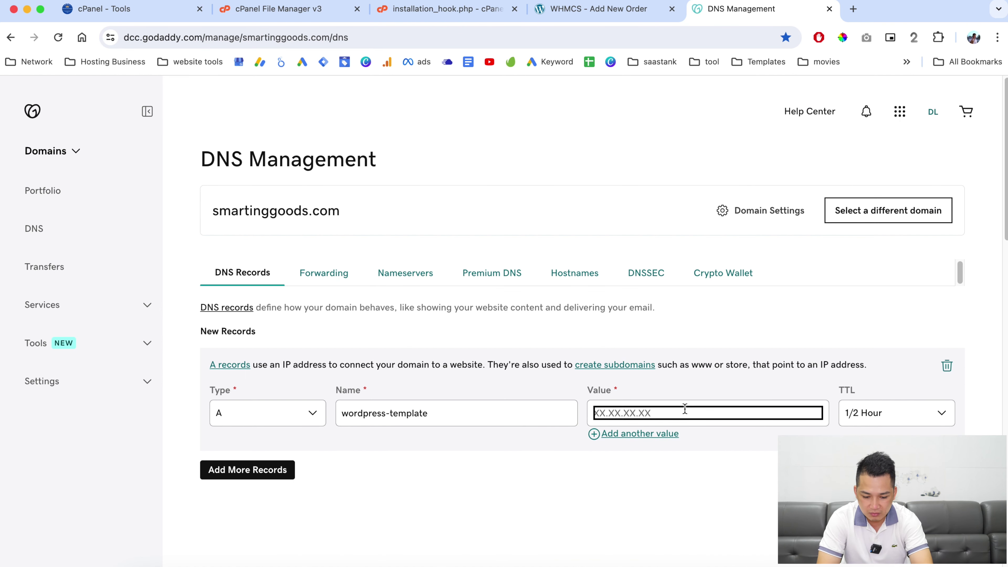
key(super+v)
Set the new record's TTL to Custom and save the DNS record.
click(921, 413)
click(897, 492)
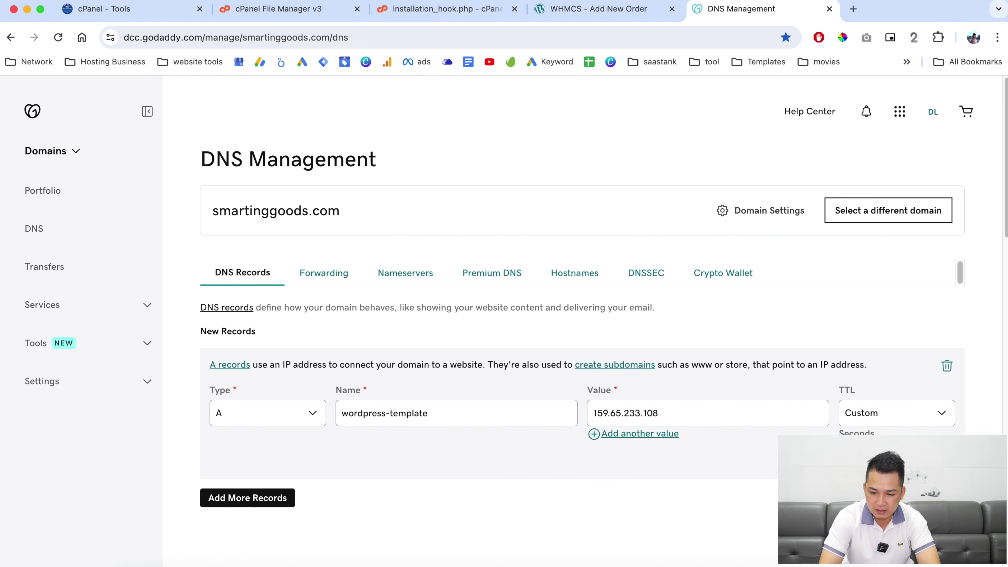
key(Return)
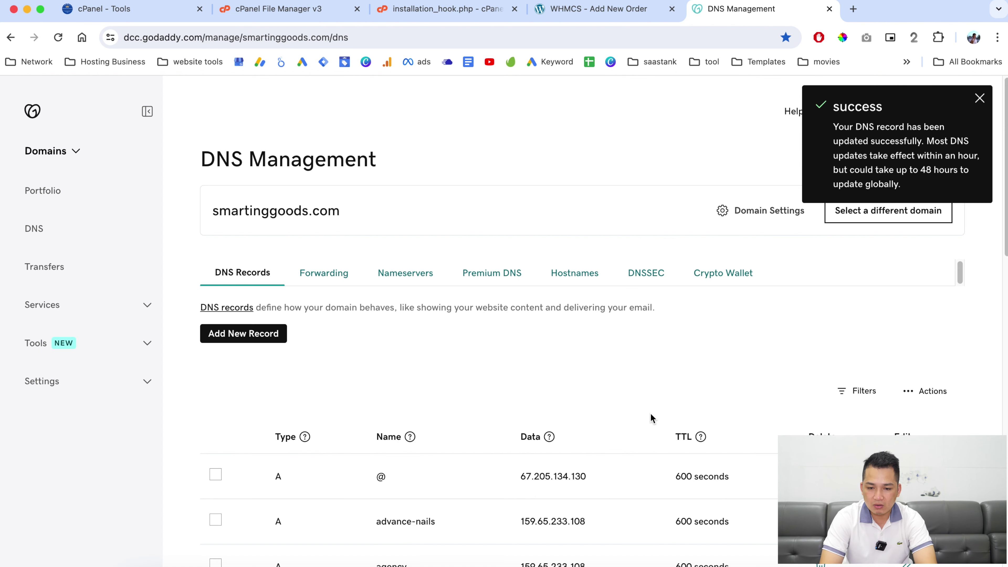
Switch back to the WHMCS order form, choose the Wordpress Template product and enter the domain wordpress-template.smartinggoods.com.
click(597, 9)
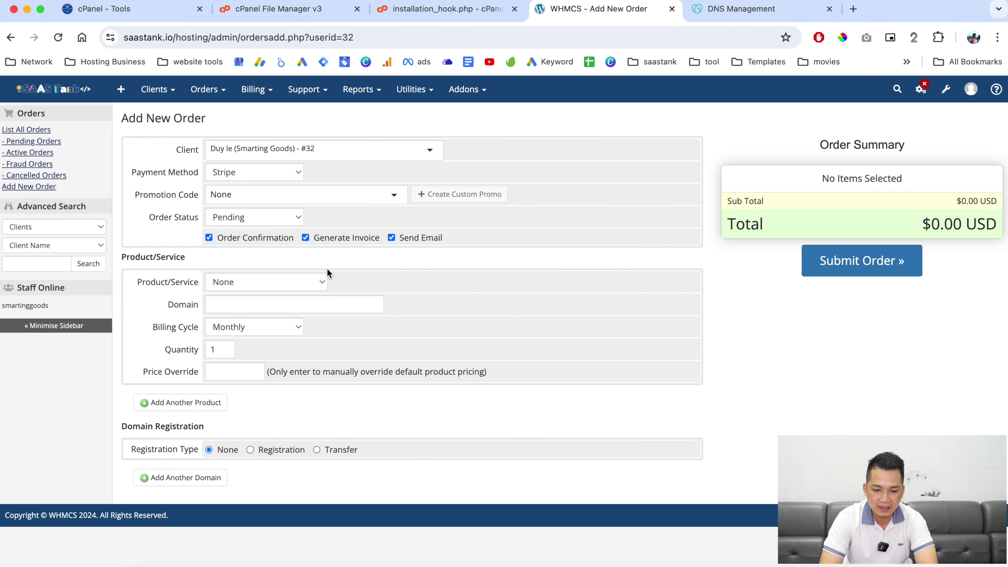
click(272, 282)
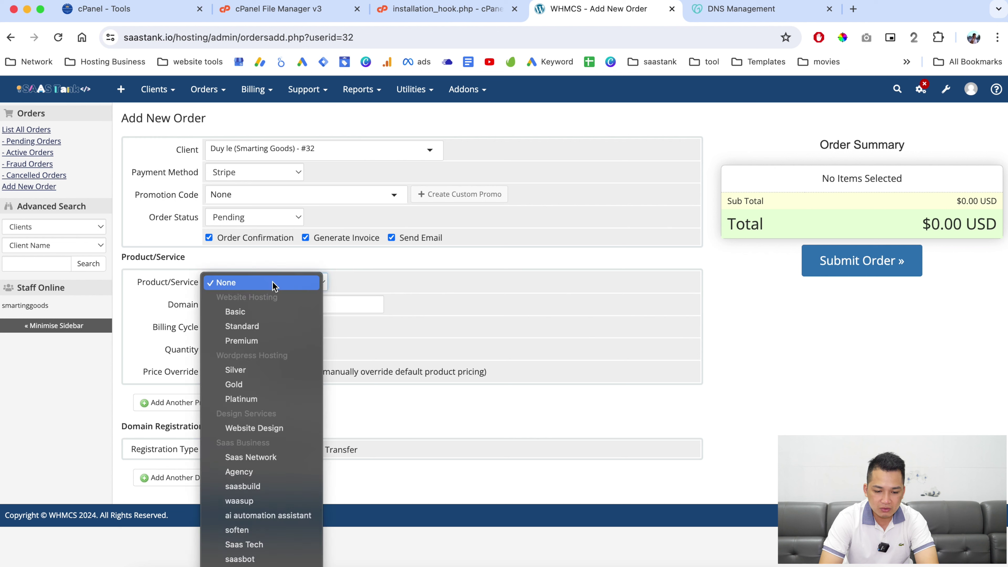
scroll(276, 405, down, 3)
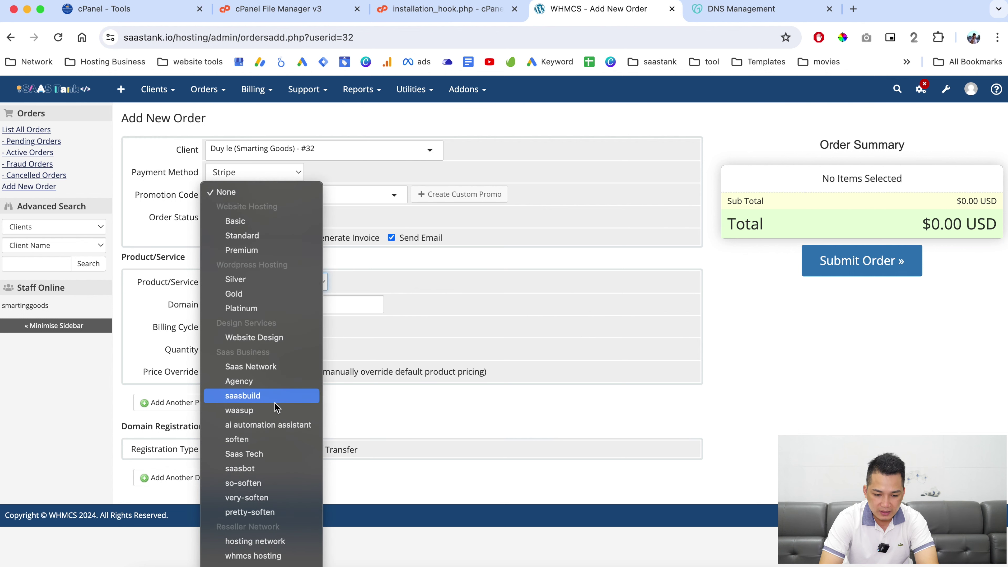
click(262, 563)
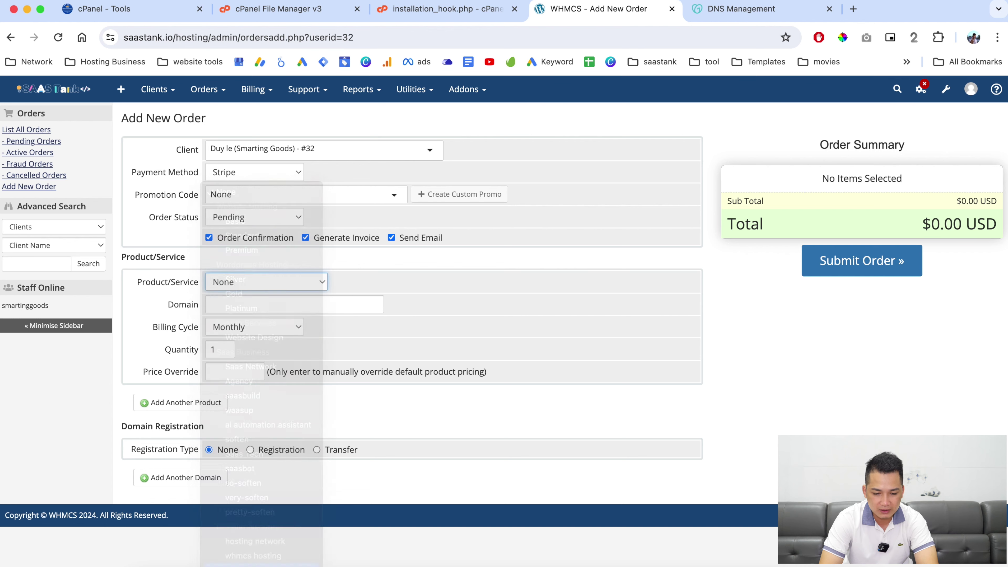
click(325, 305)
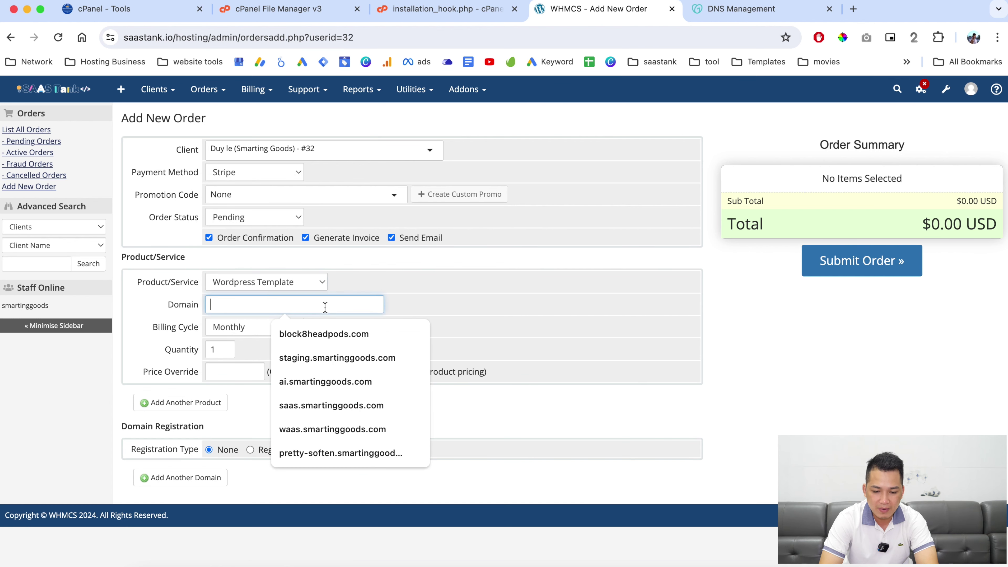
text(w)
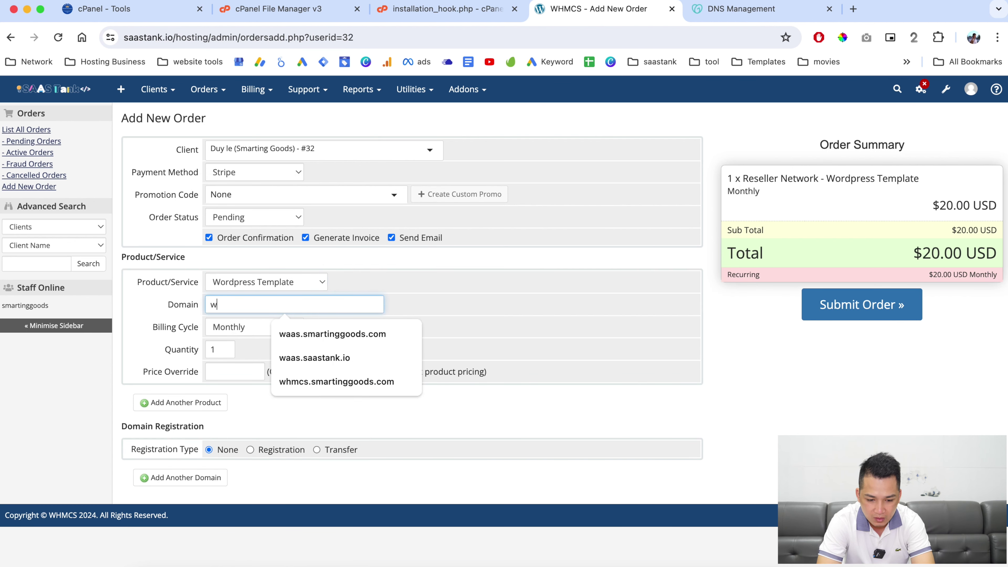
text(ordpress-template.sma)
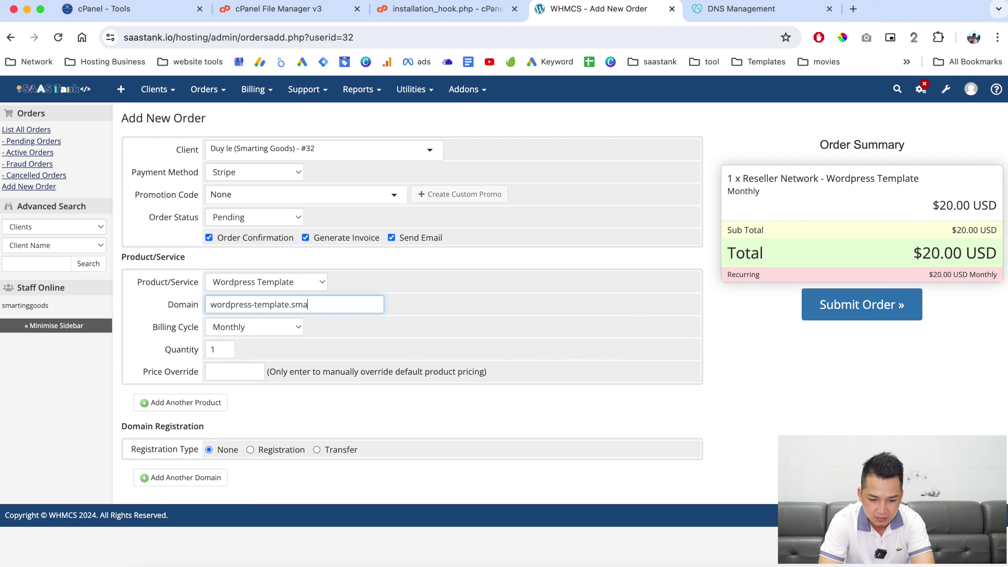
text(rtinggoods.com)
Override the product price with 0, set the order status to Active and submit the order.
click(234, 372)
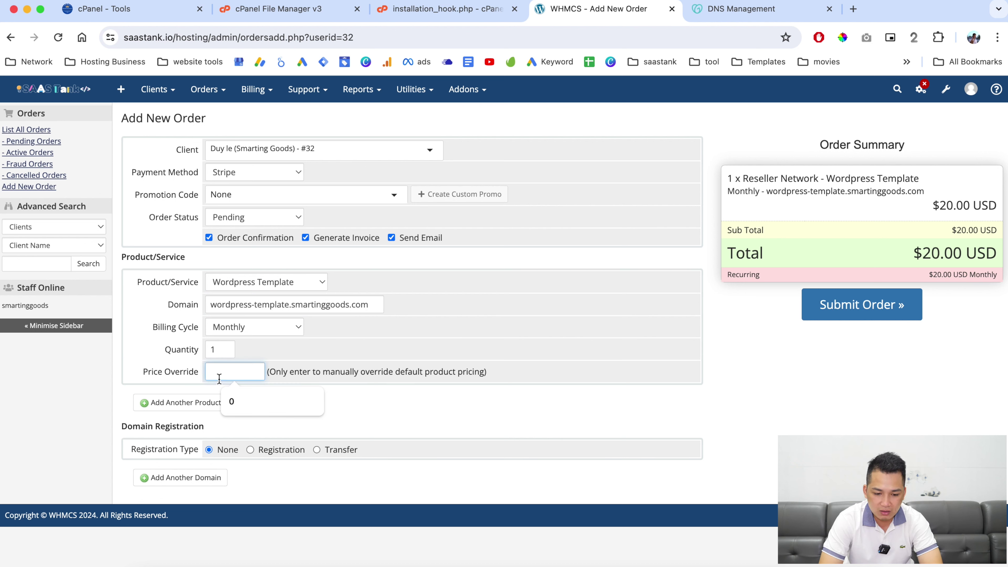
click(248, 401)
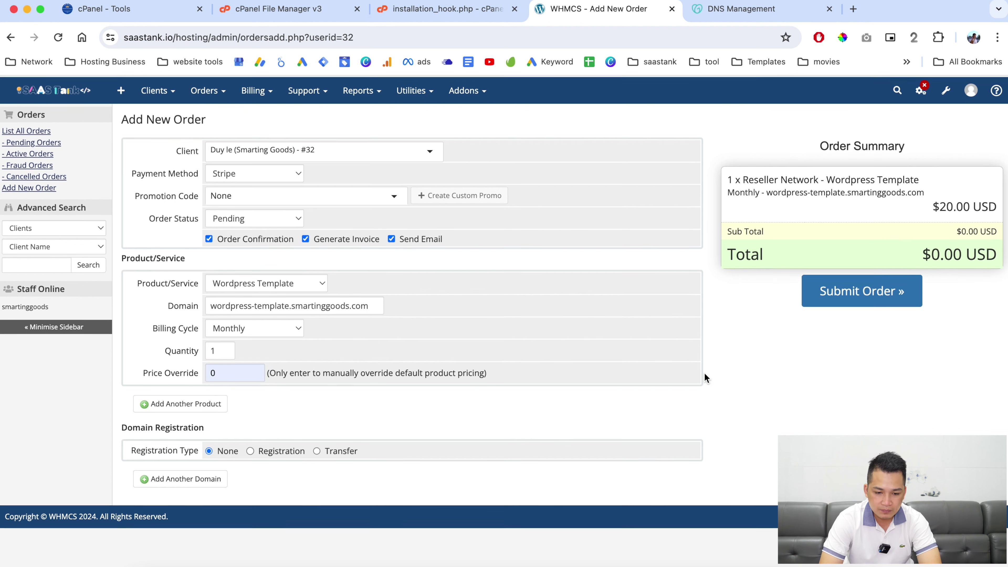
click(261, 219)
click(256, 234)
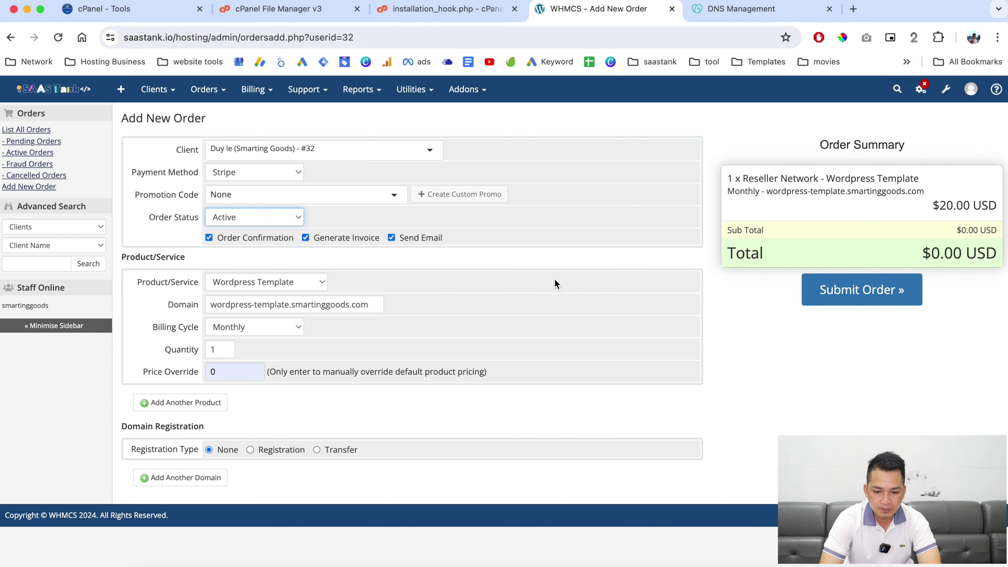
click(855, 296)
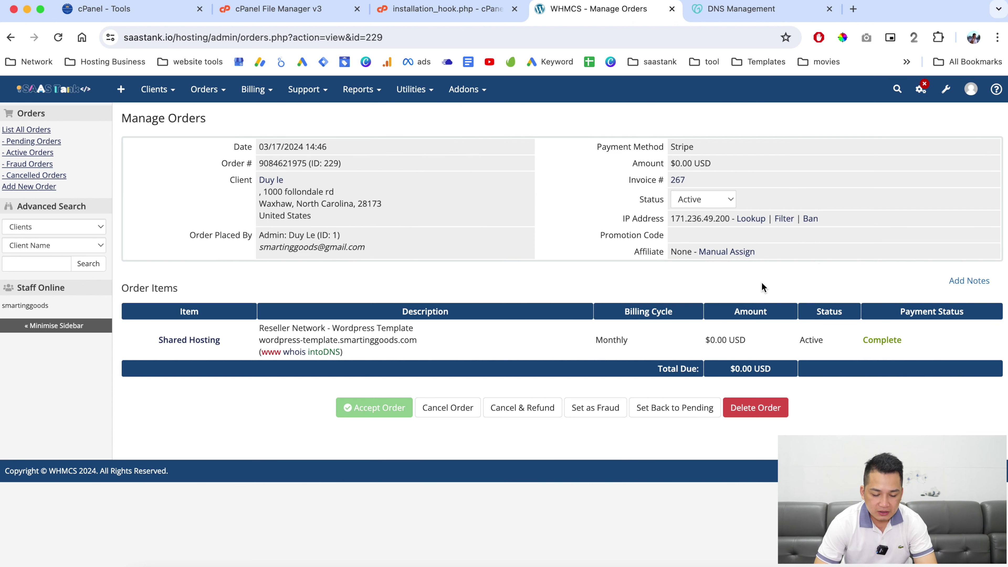
Open the ordered hosting service, log in to its cPanel and go to WordPress Manager by Softaculous, skipping the starting-point dialog.
click(189, 340)
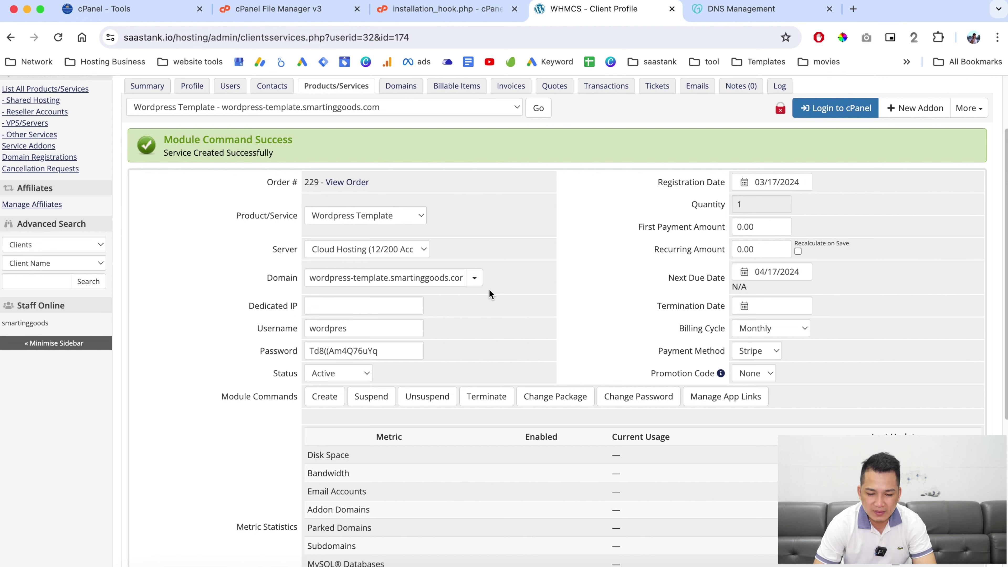
click(840, 113)
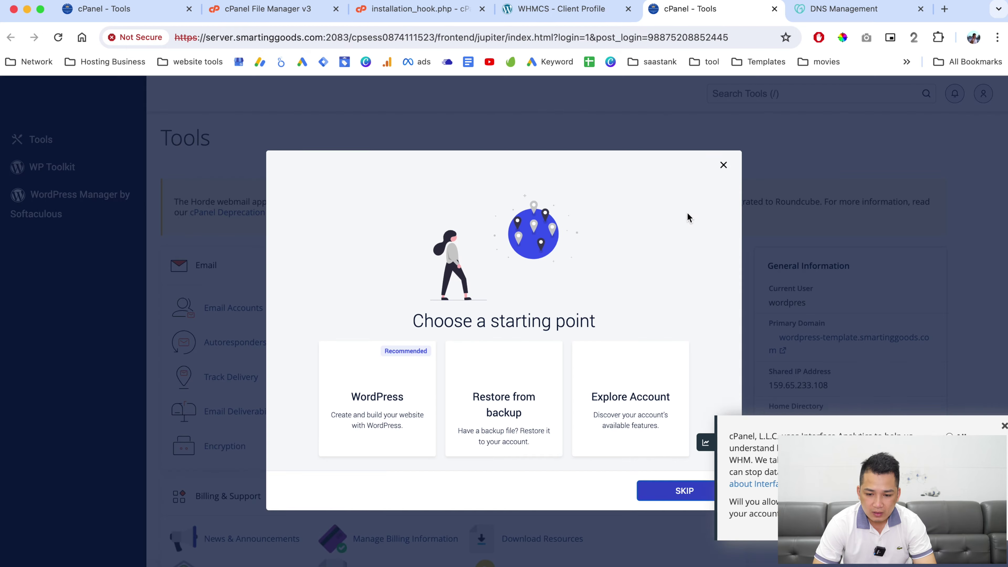
click(723, 167)
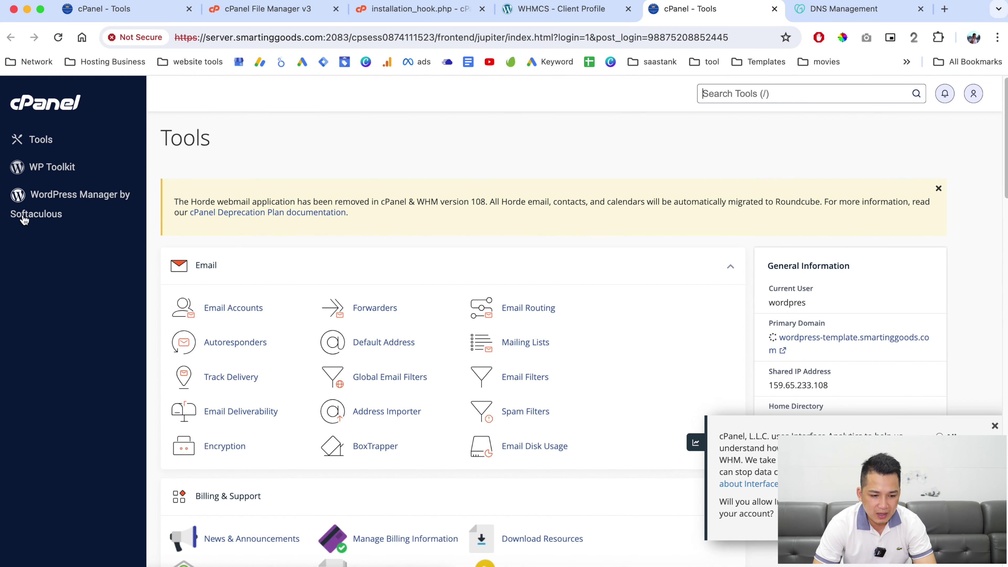
click(68, 197)
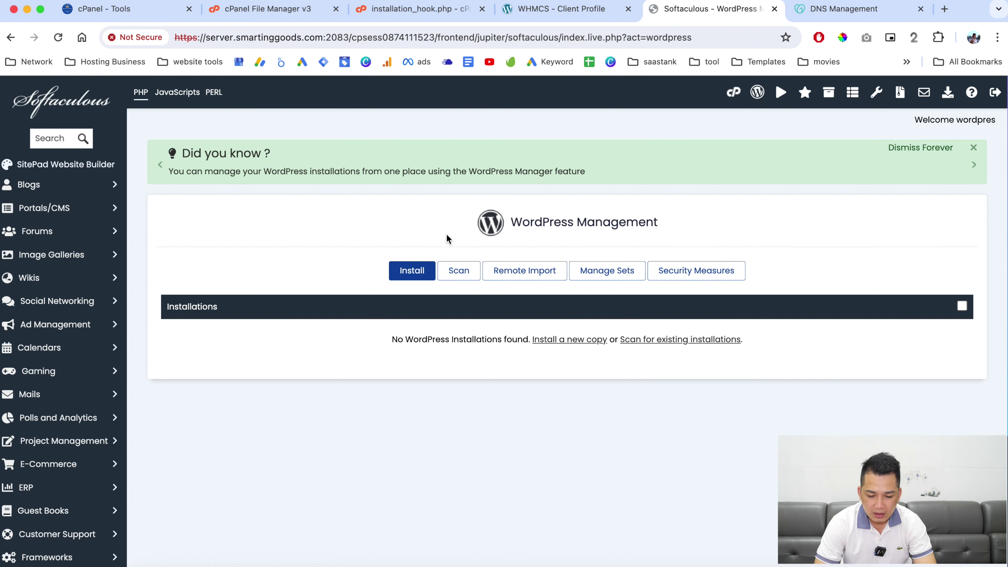
Scan the hosting account for existing WordPress installations and return to WordPress Management.
click(464, 274)
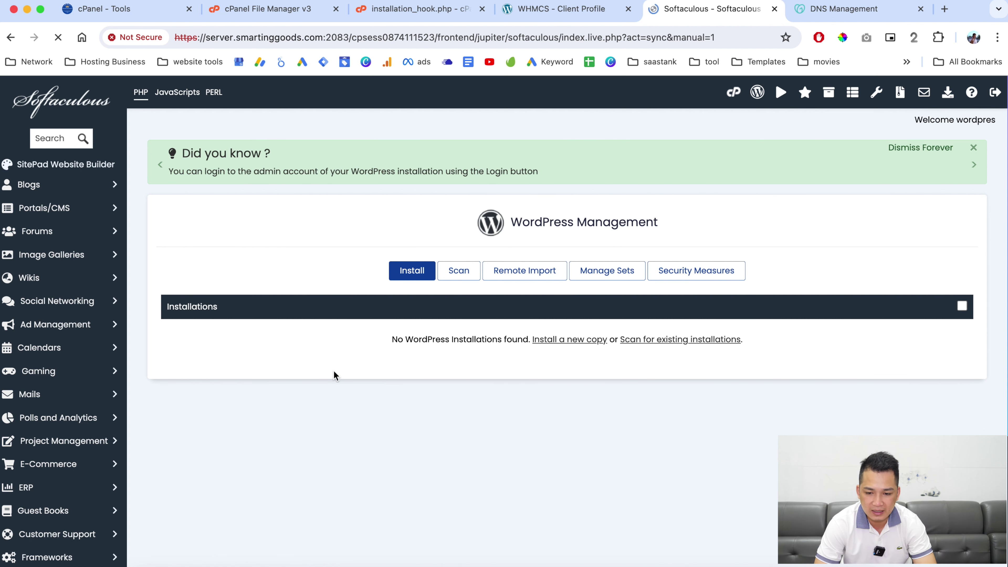
click(551, 301)
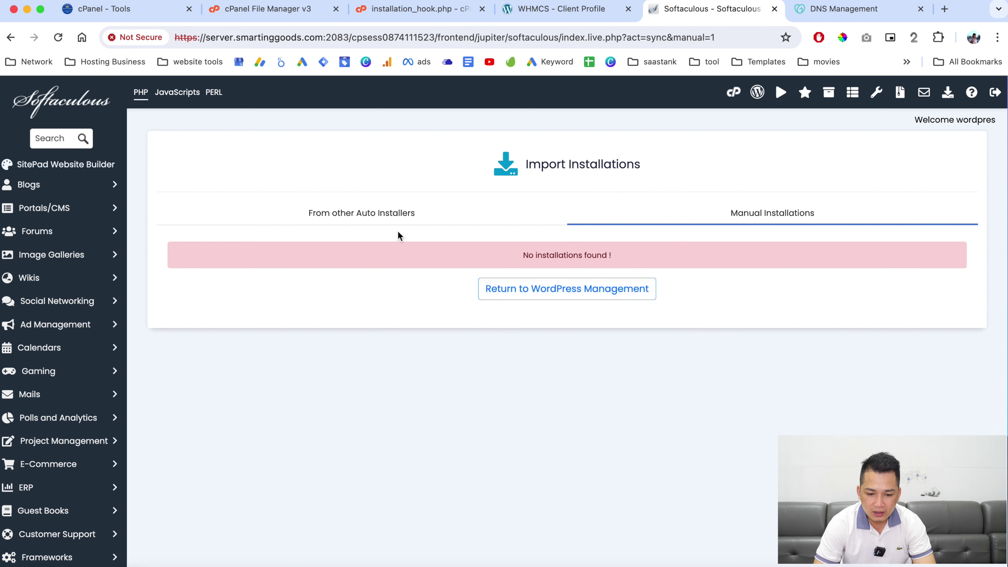
click(529, 294)
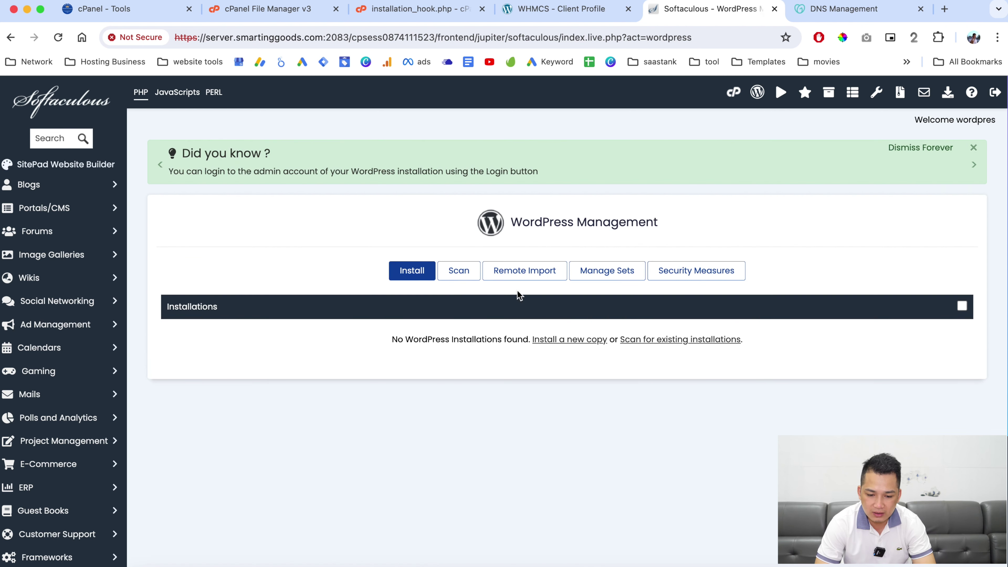
click(420, 273)
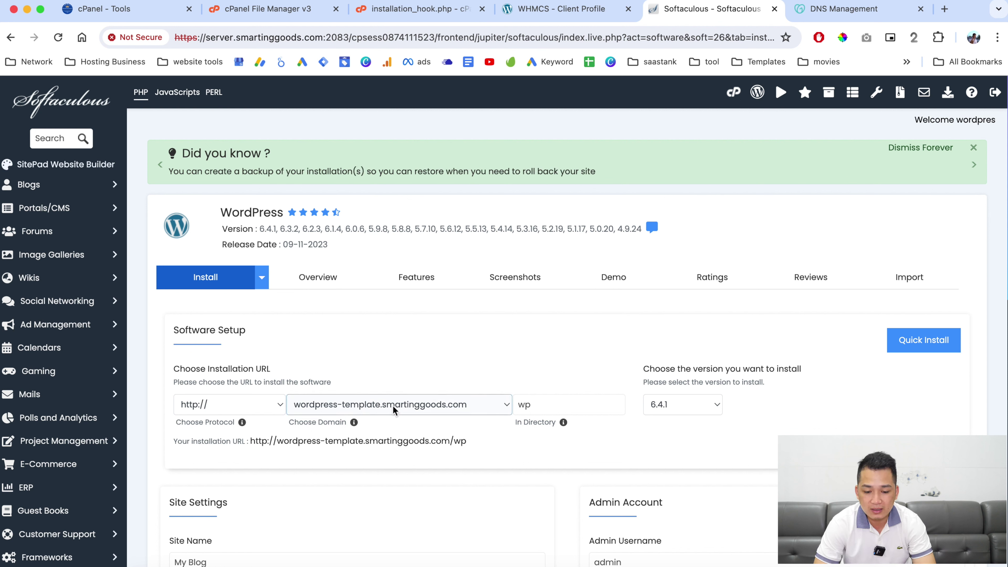
scroll(491, 355, down, 2)
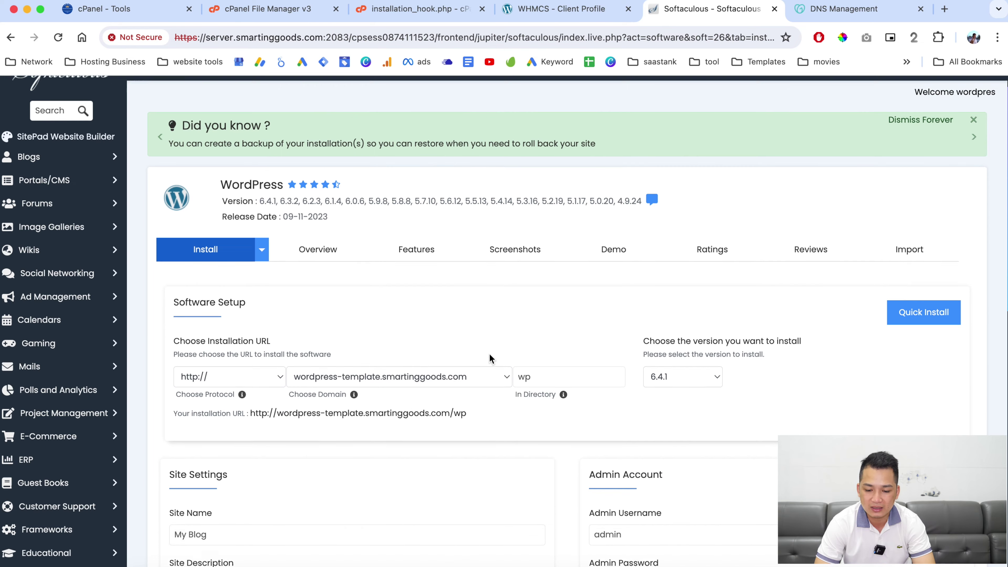
click(547, 332)
double_click(547, 333)
key(BackSpace)
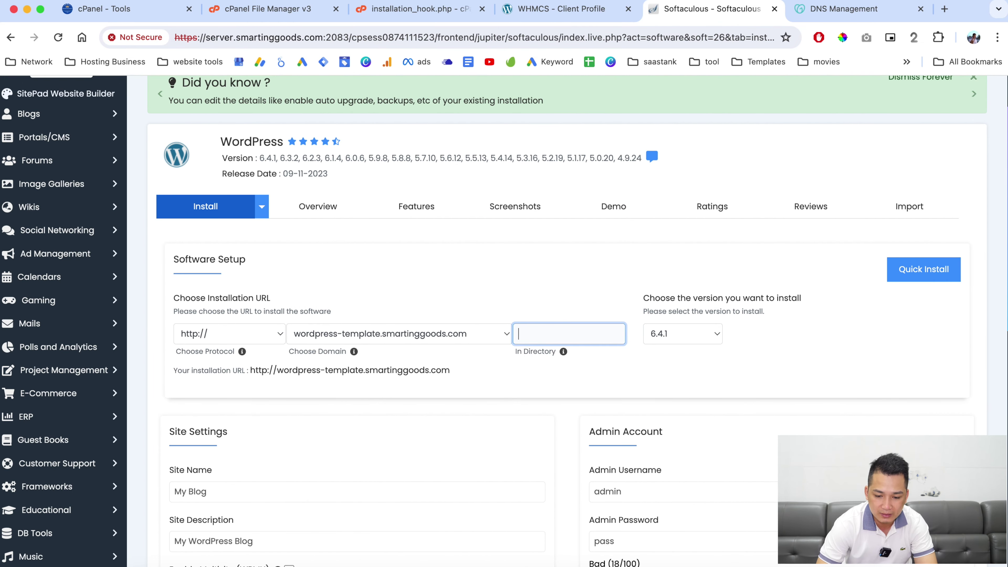
click(248, 334)
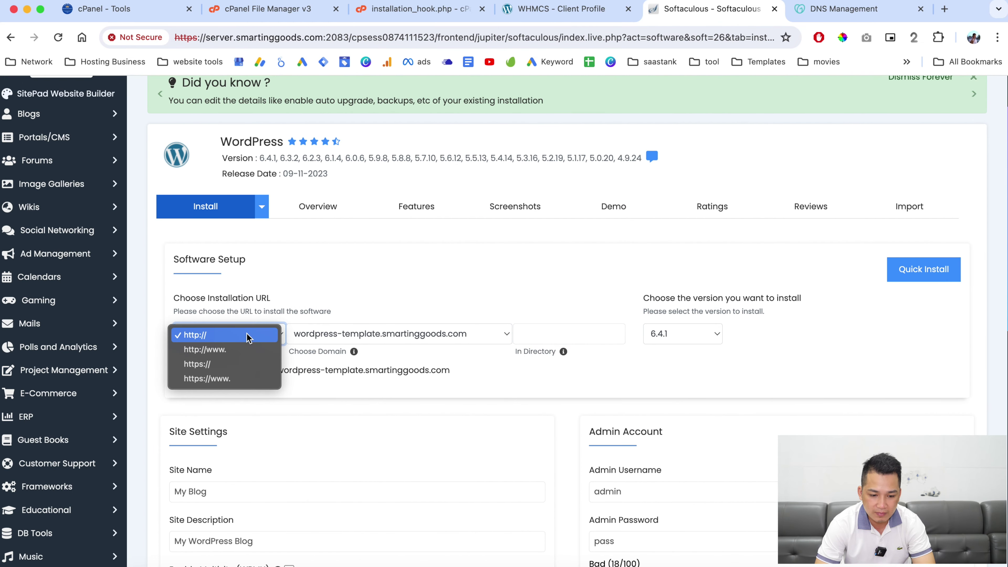
click(247, 363)
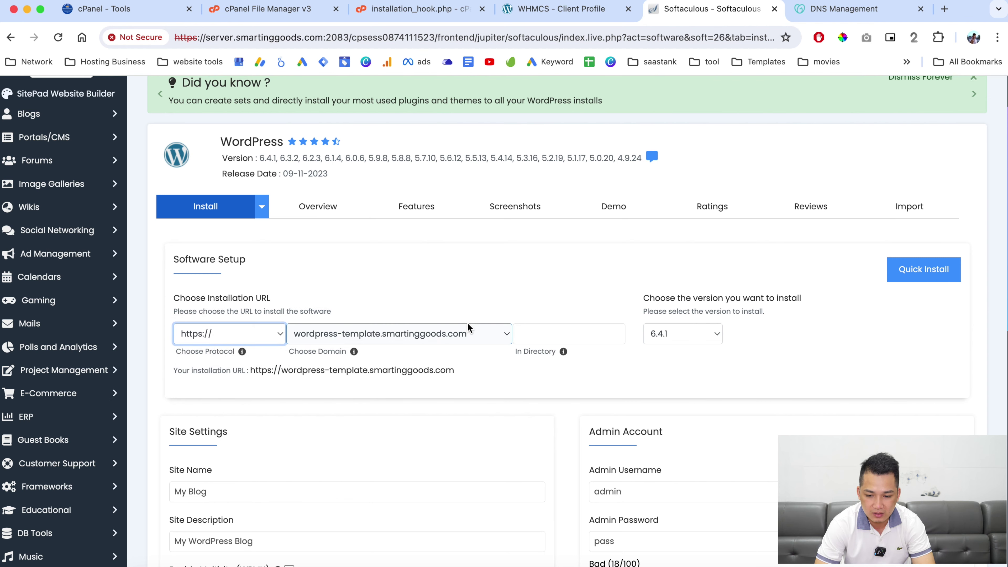
Set the site name to Wordpress Template and run the WordPress installation with the remaining default settings.
scroll(543, 285, down, 5)
triple_click(242, 294)
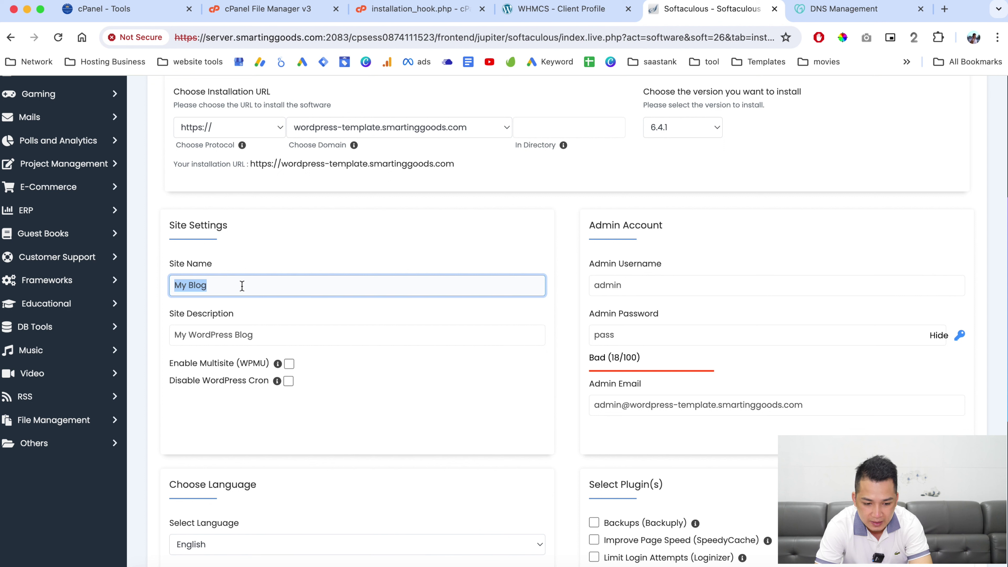
text(W)
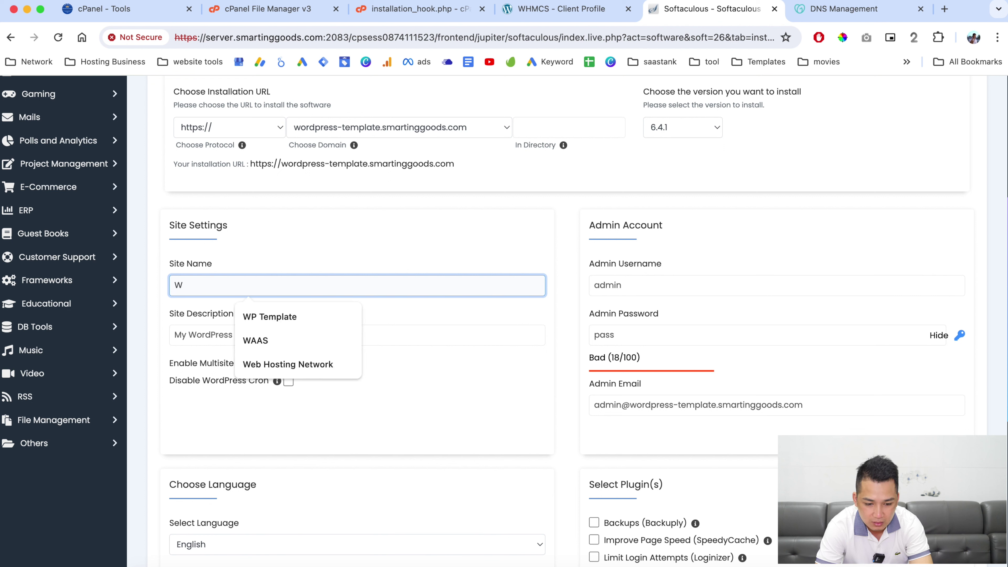
text(ordpress T)
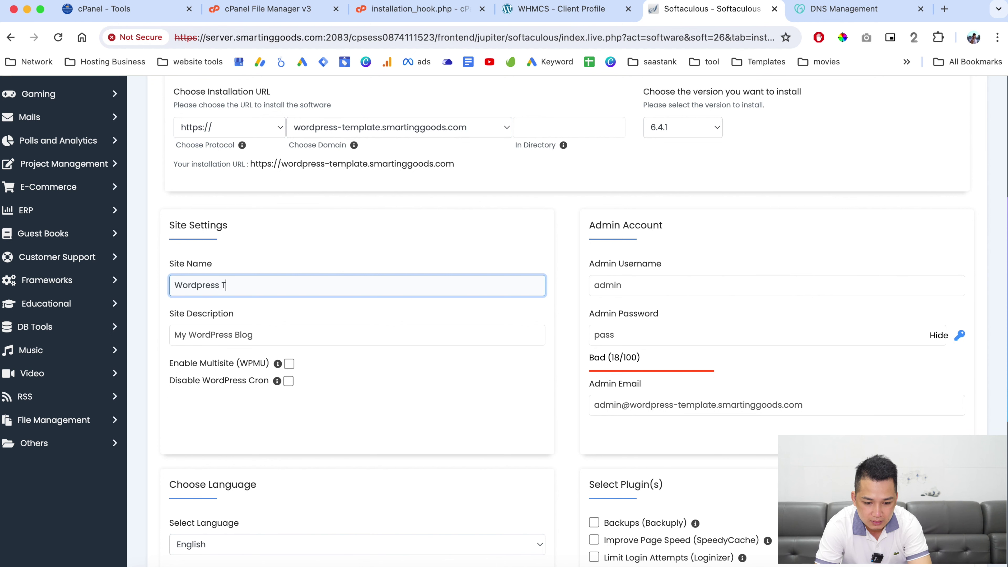
text(emplate)
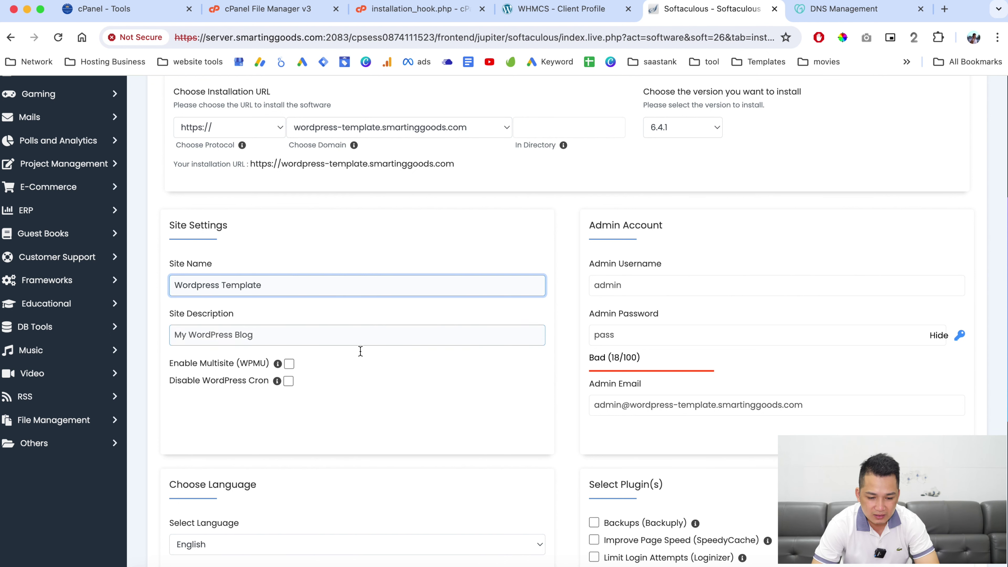
scroll(415, 401, down, 1)
scroll(415, 401, down, 1)
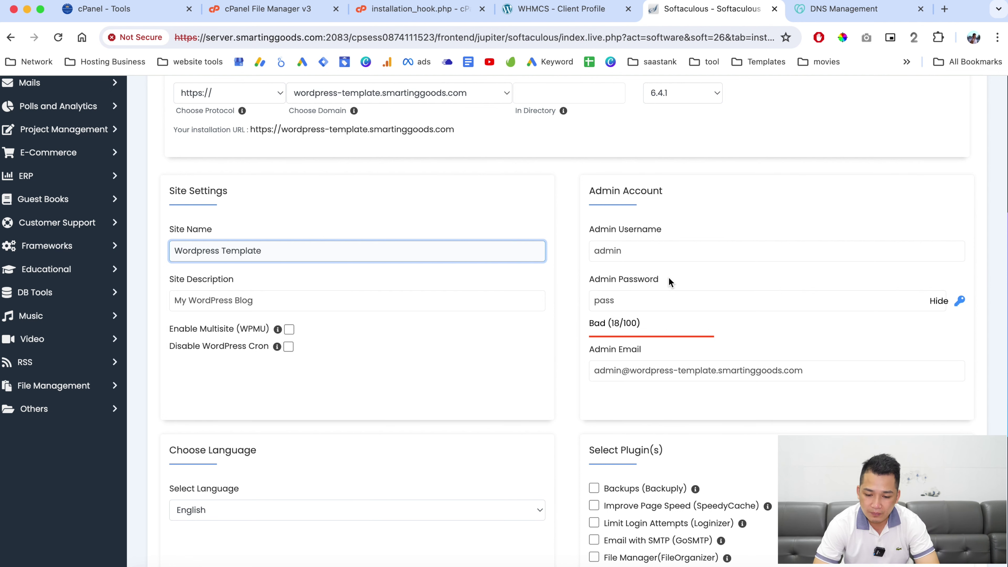
scroll(576, 431, down, 10)
click(573, 423)
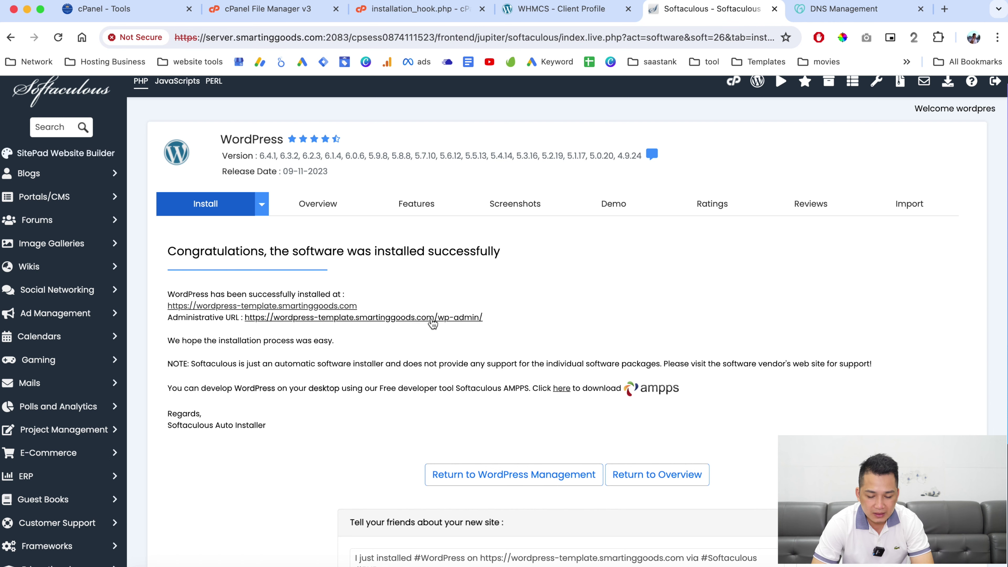
Open the new site's WordPress admin area and open its Dashboard in a second browser tab.
click(421, 318)
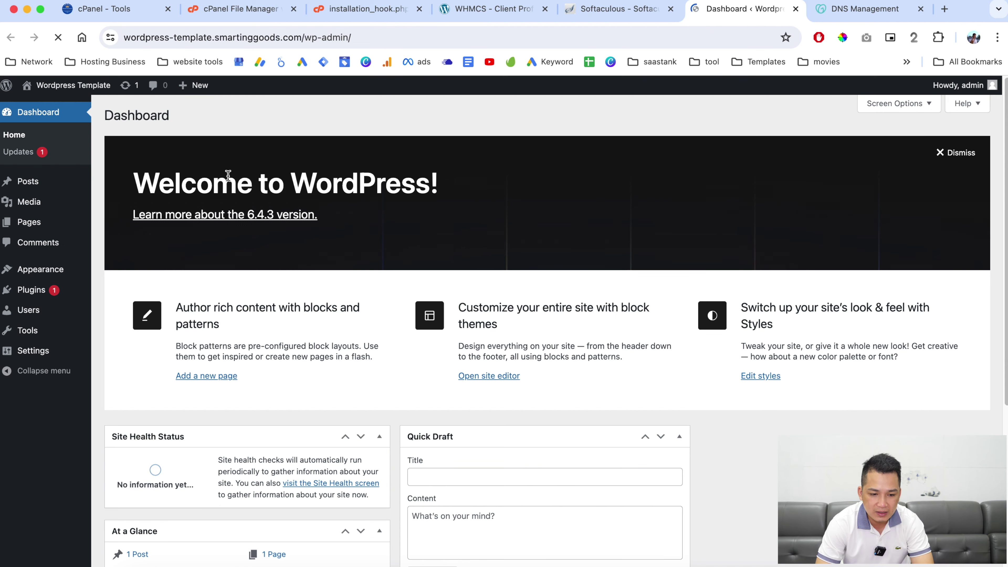
right_click(73, 112)
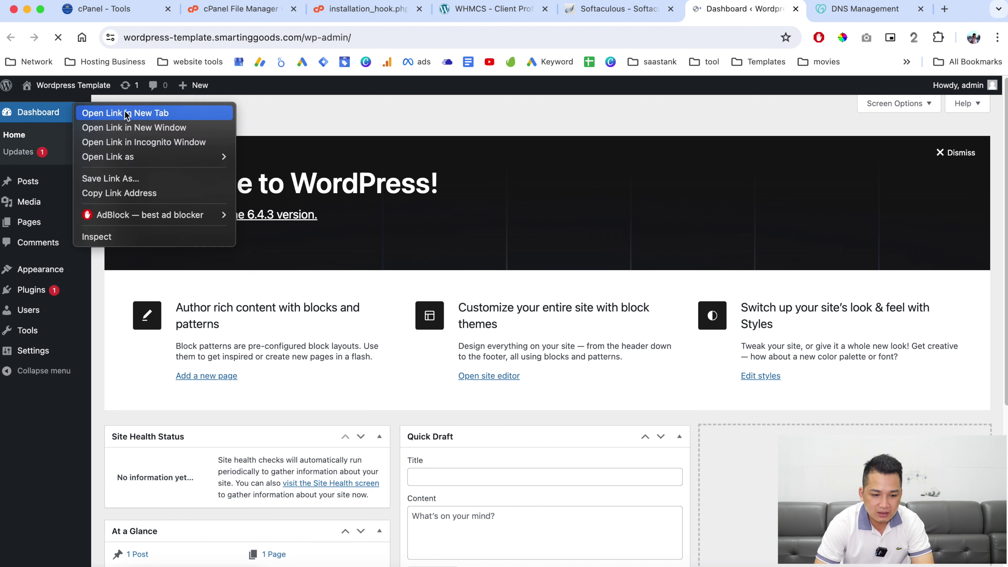
click(124, 112)
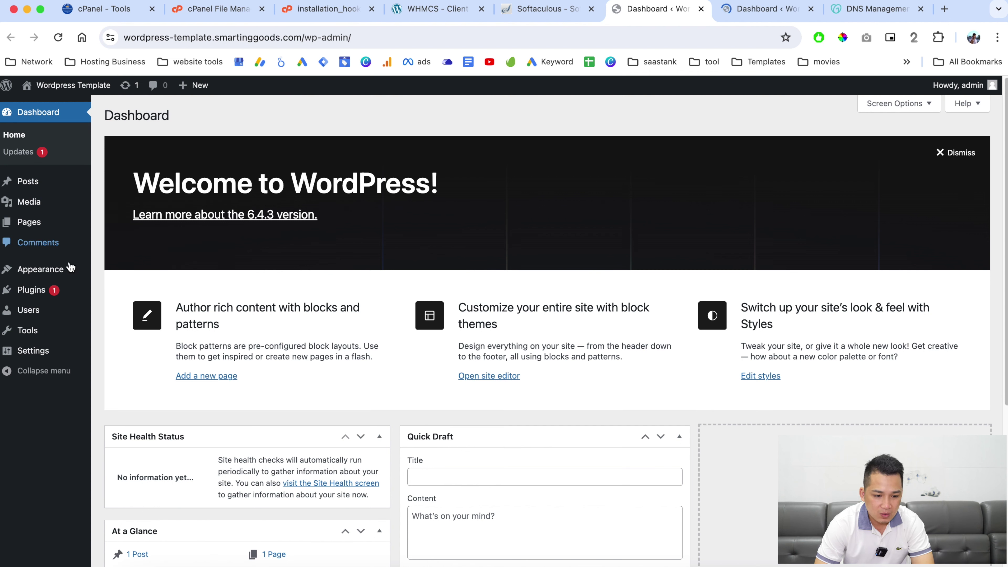
Search the theme directory for astra, and install and activate the Astra theme on the template site.
mouse_move(60, 273)
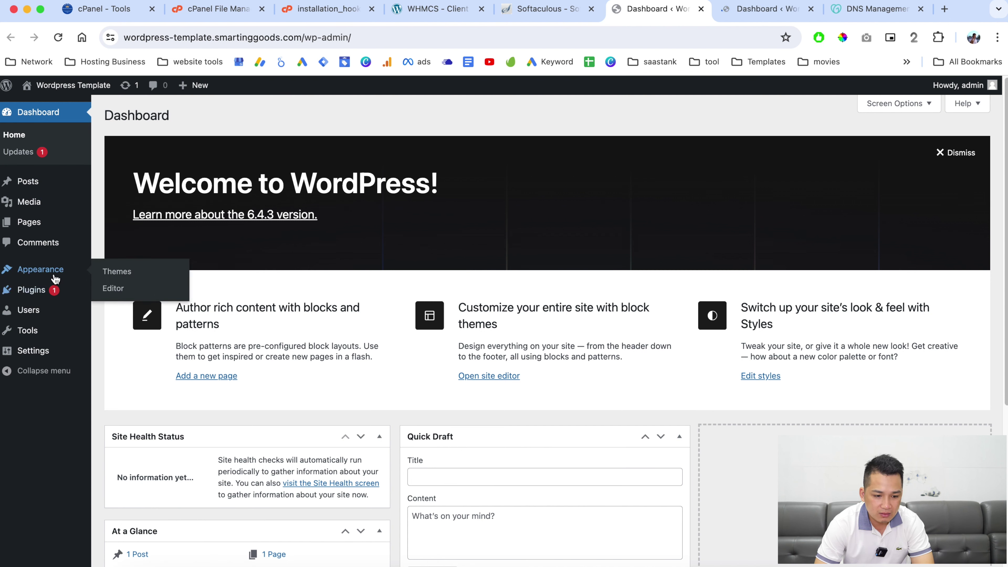
click(119, 274)
click(760, 9)
click(653, 12)
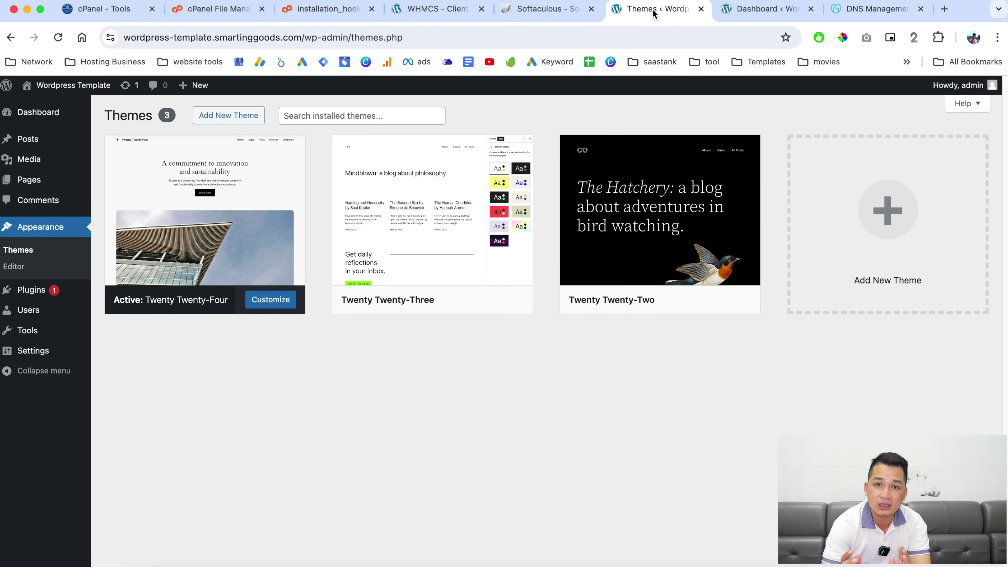
click(228, 120)
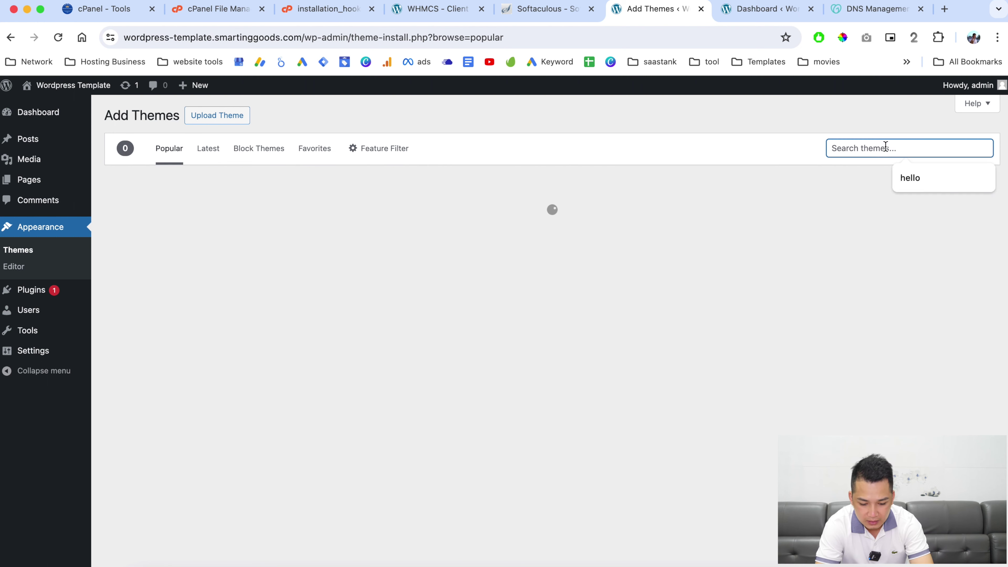
text(astra)
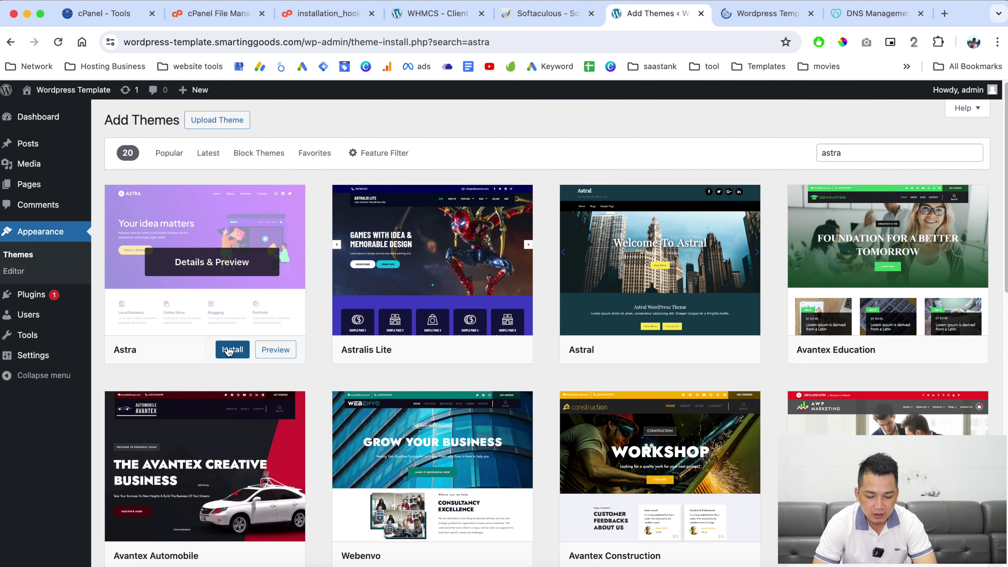
click(232, 349)
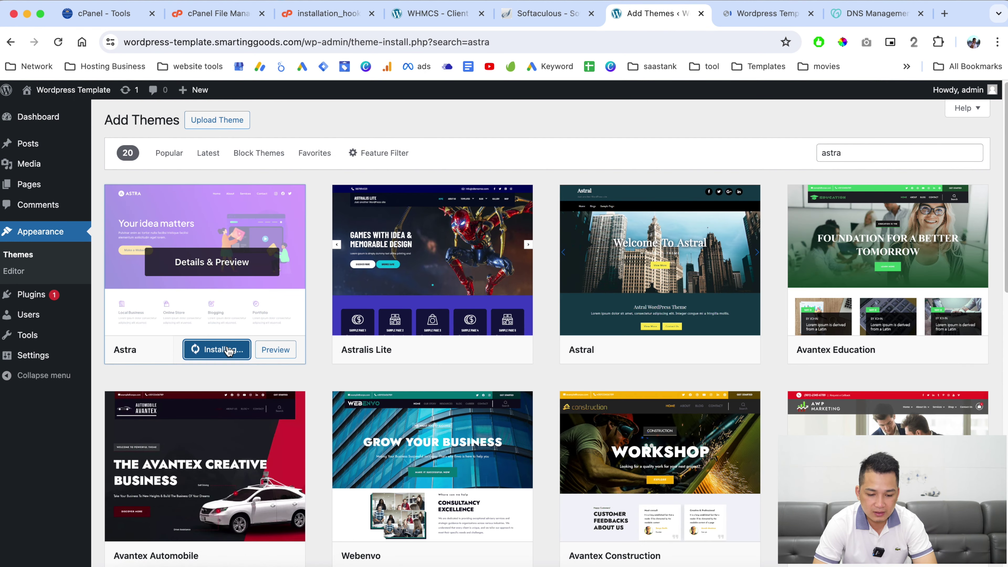
click(211, 351)
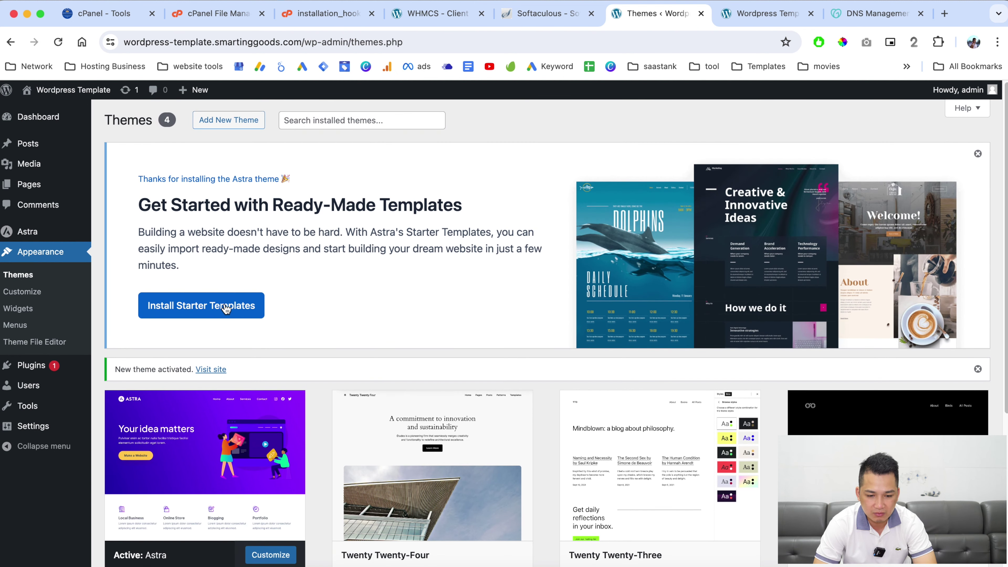
Review the template site's front page and reload it to check the Astra theme.
click(756, 16)
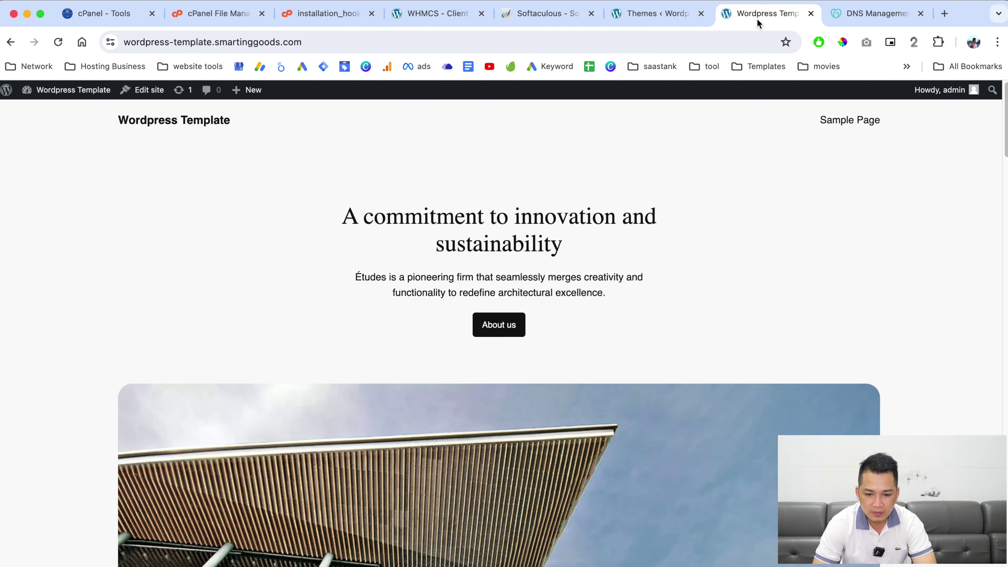
scroll(284, 278, down, 10)
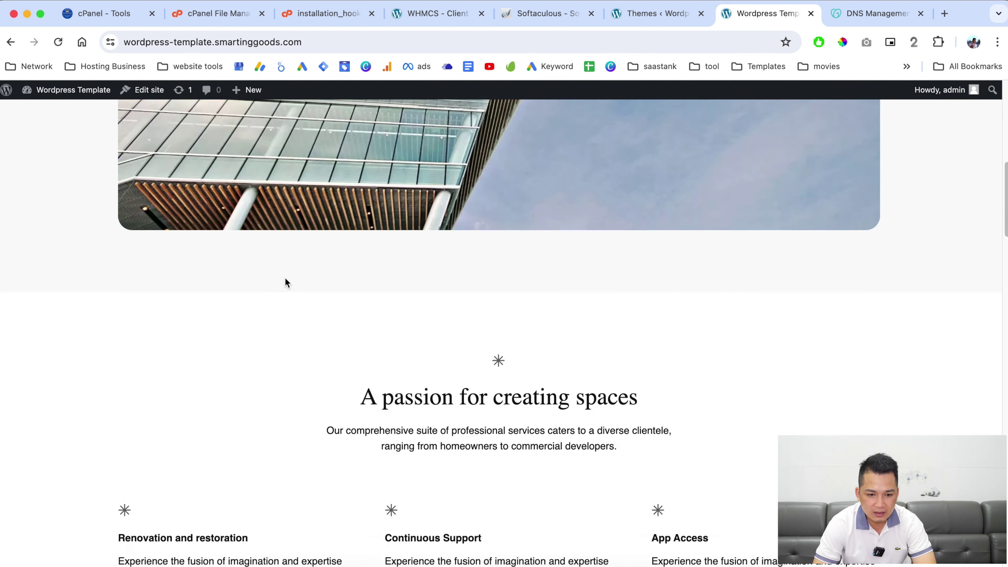
scroll(285, 278, up, 10)
click(58, 40)
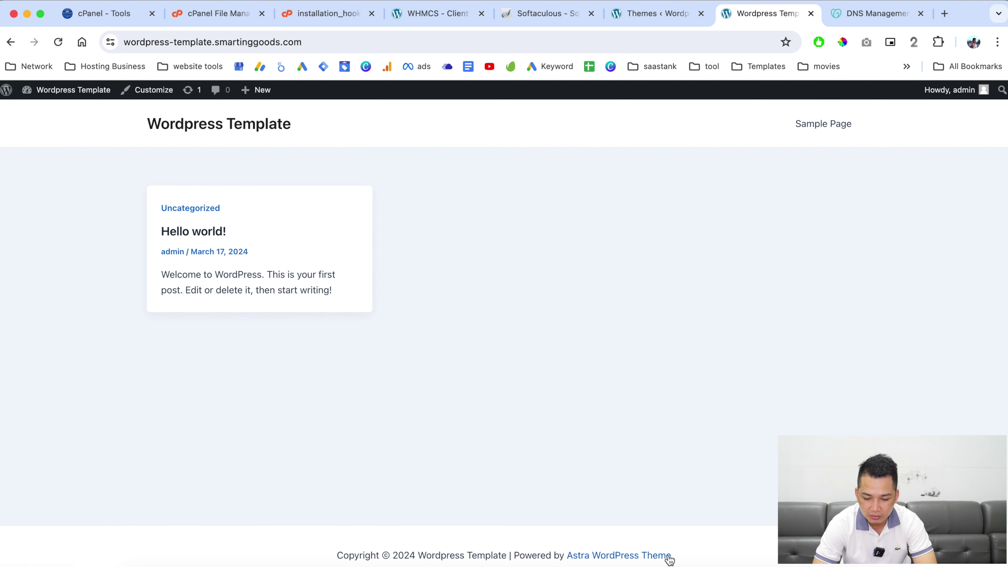
scroll(667, 439, up, 1)
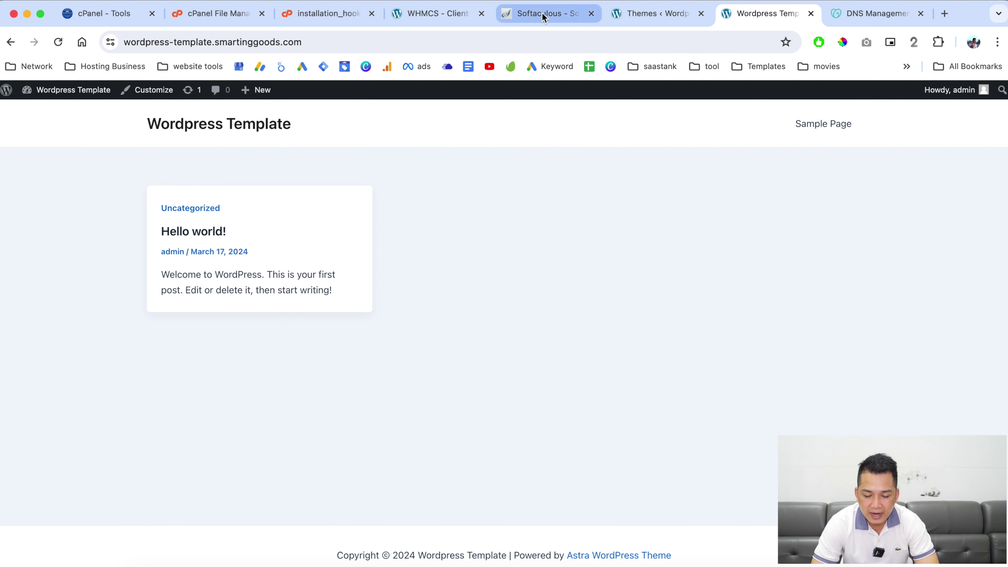
Look up the Wordpress Template product's ID in its direct shopping cart links in WHMCS.
click(433, 15)
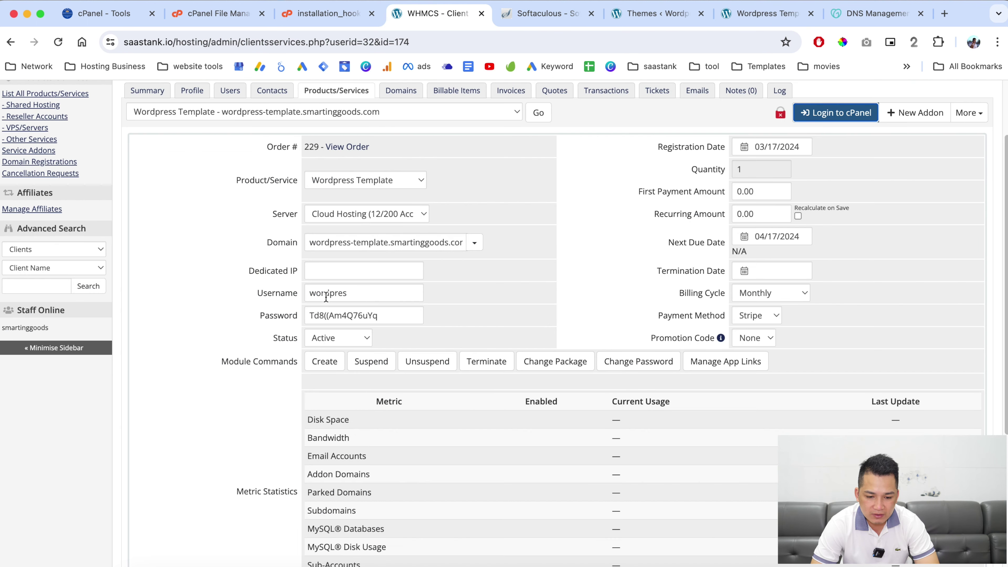
scroll(599, 210, up, 3)
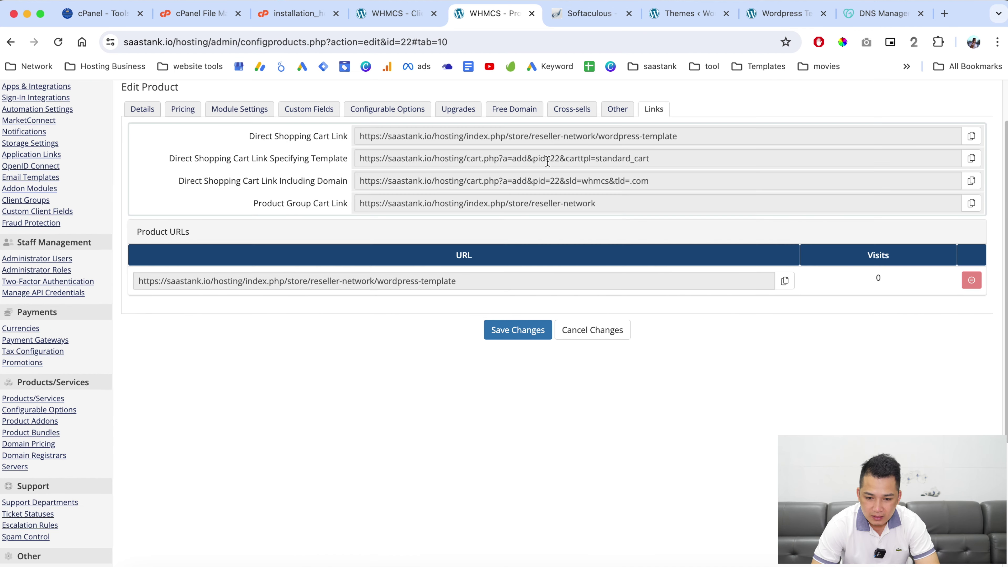
drag(555, 158, 560, 158)
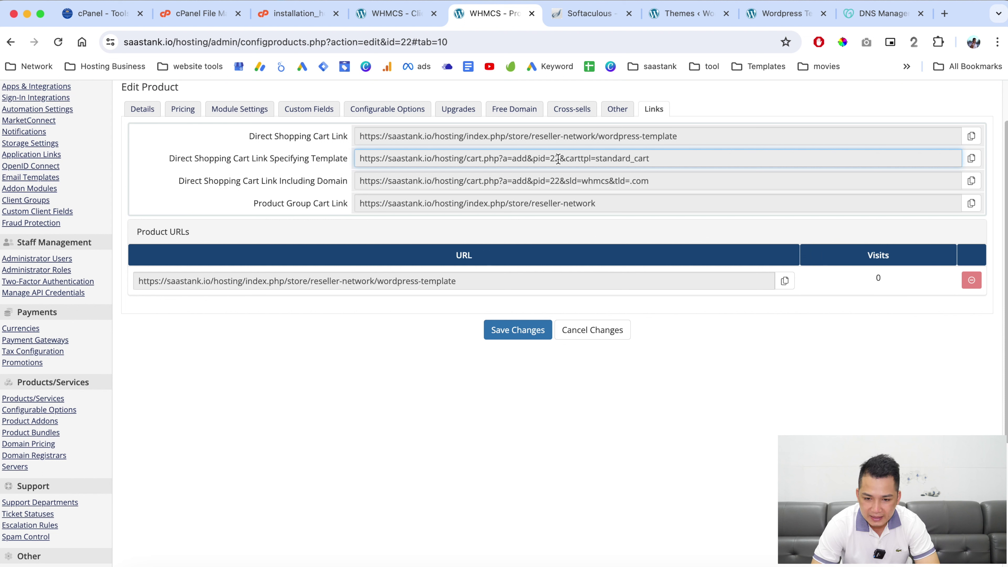
Locate the example domain in installation_hook.php and copy the Wordpress Template service's domain from its WHMCS client profile.
click(291, 13)
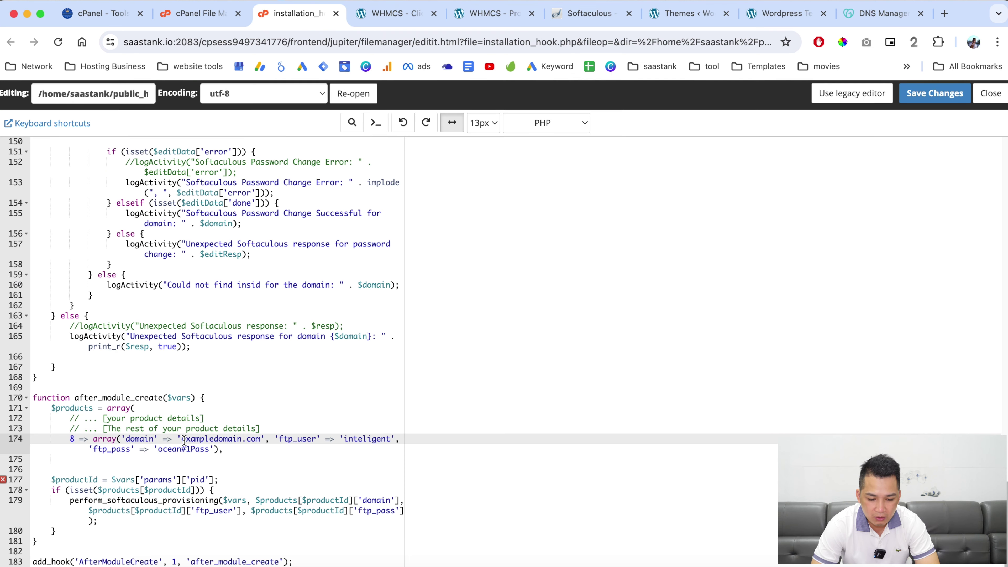
drag(183, 439, 260, 439)
click(494, 14)
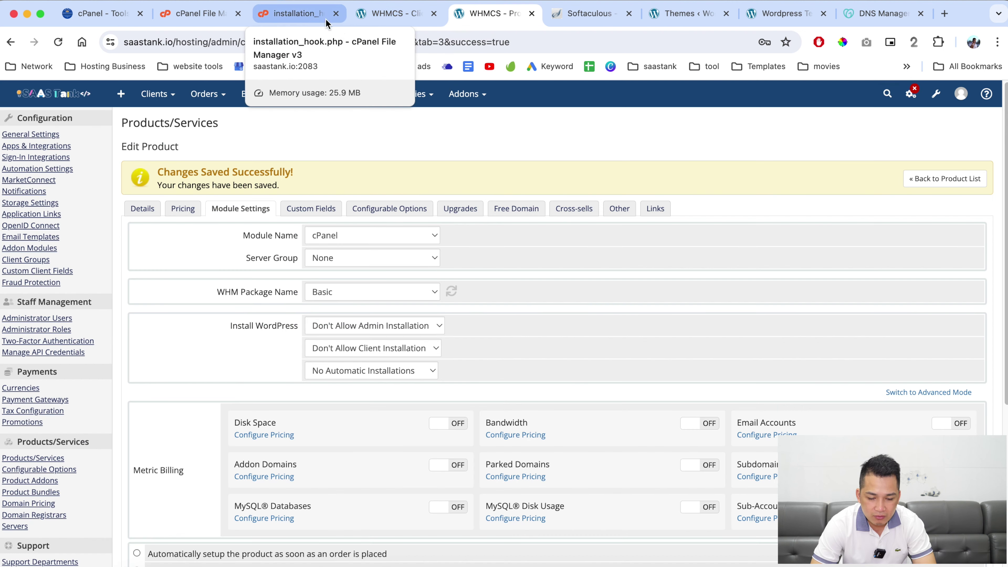
click(397, 13)
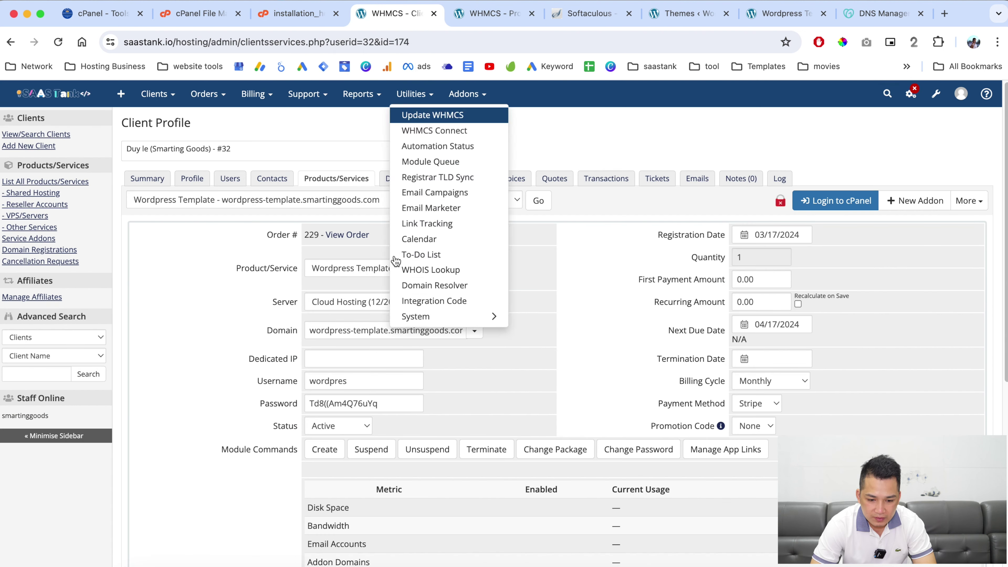
double_click(356, 332)
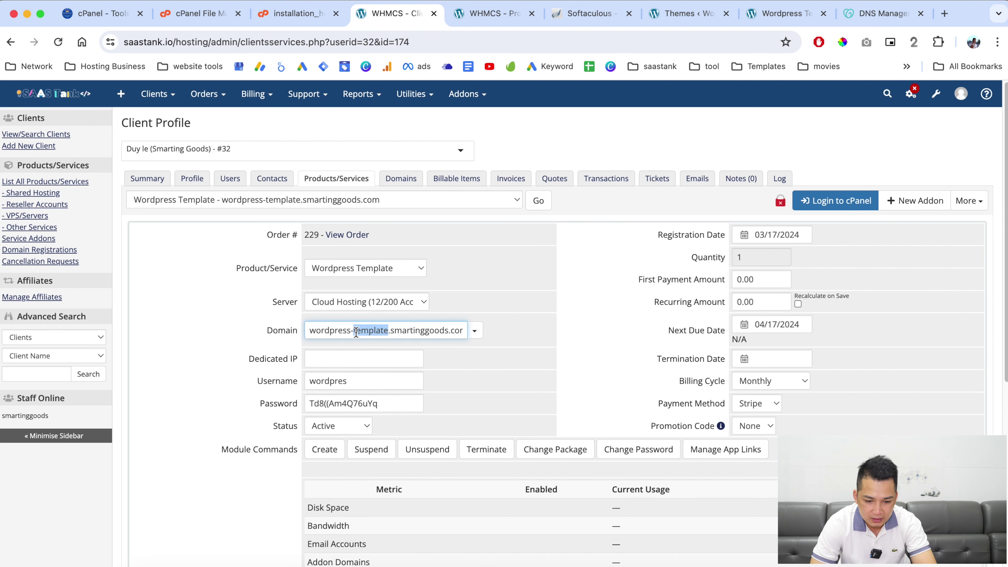
triple_click(356, 332)
key(super+c)
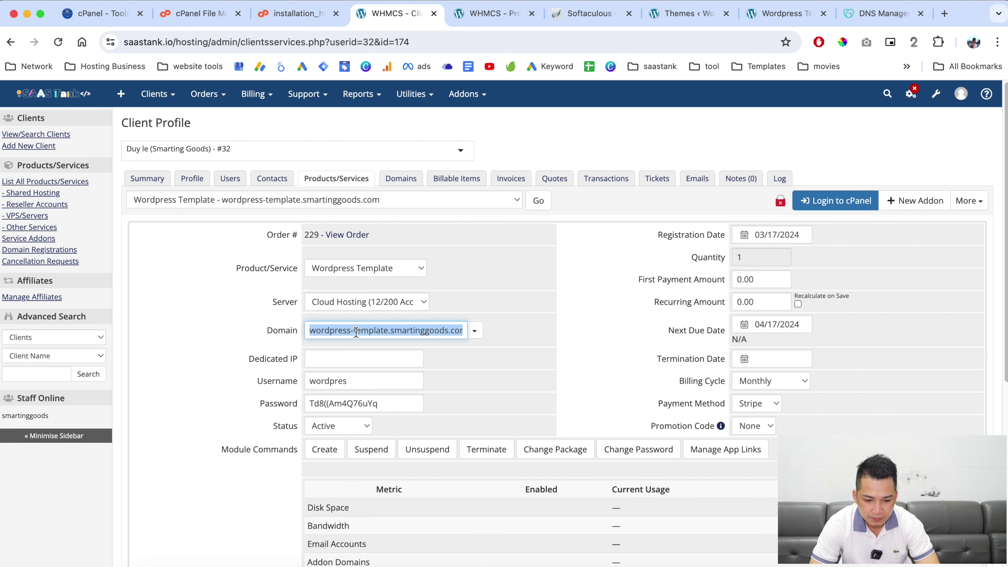
In the hook's $products array, set the product ID to 22 and the domain to wordpress-template.smartinggoods.com.
click(295, 14)
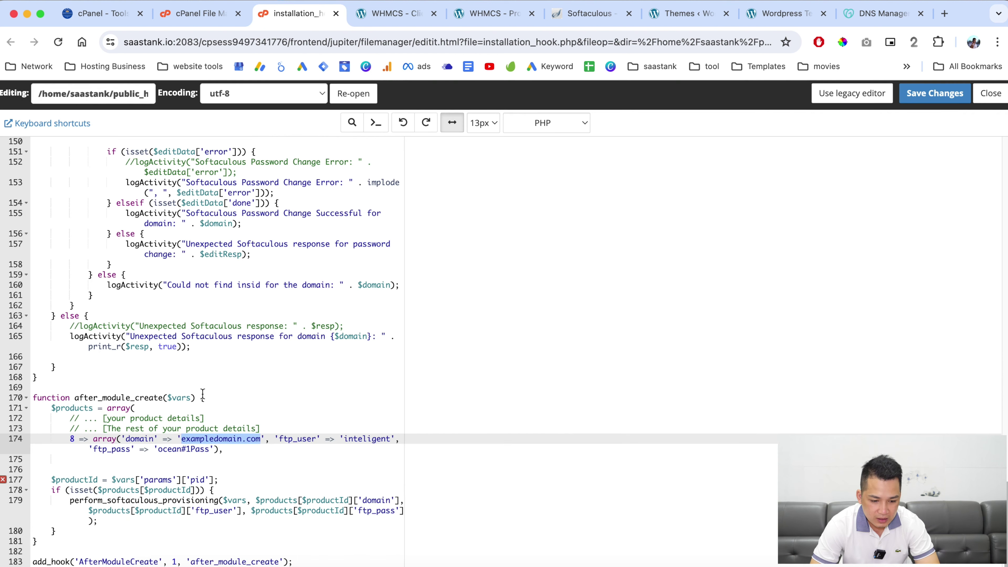
scroll(132, 413, down, 1)
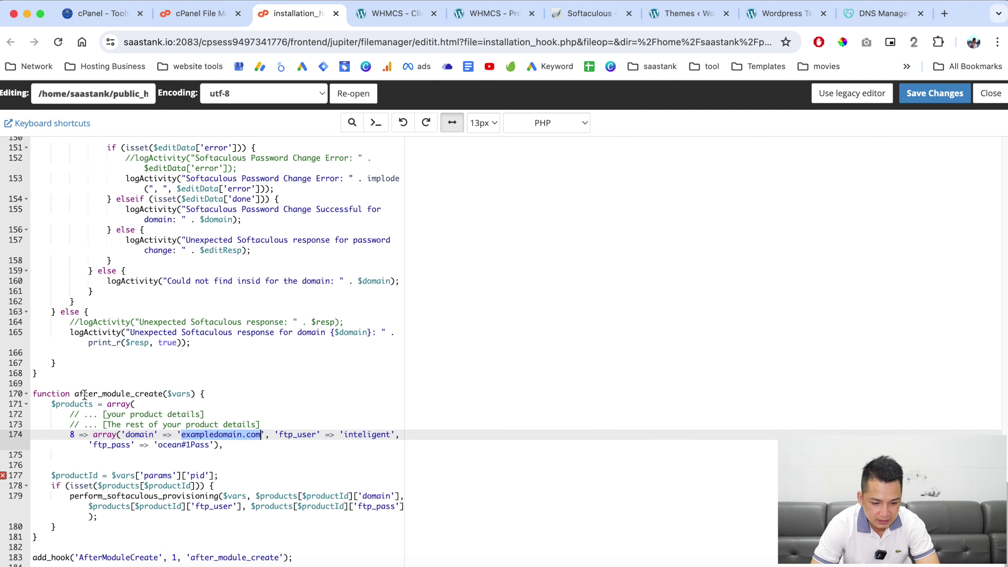
click(76, 433)
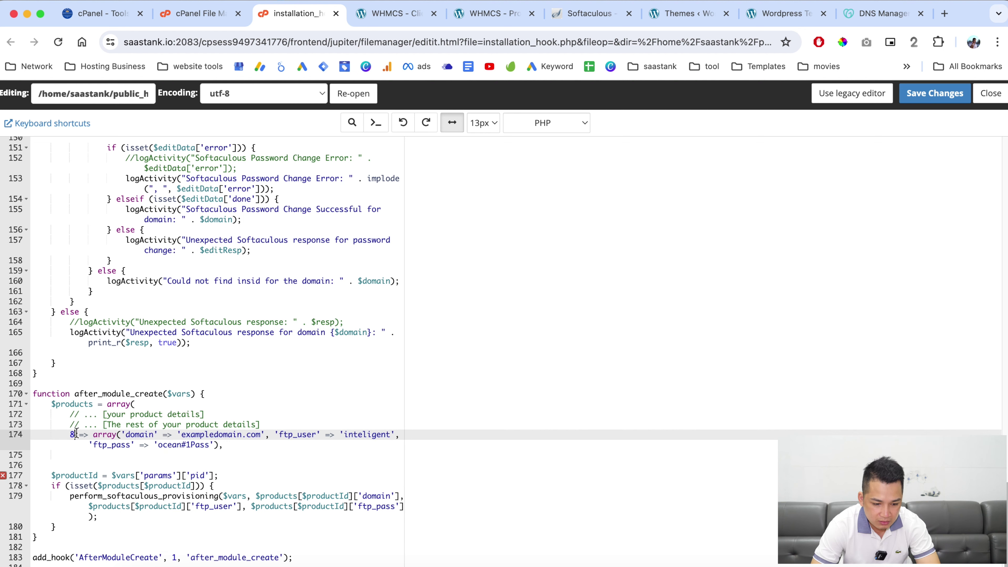
key(BackSpace)
text(22)
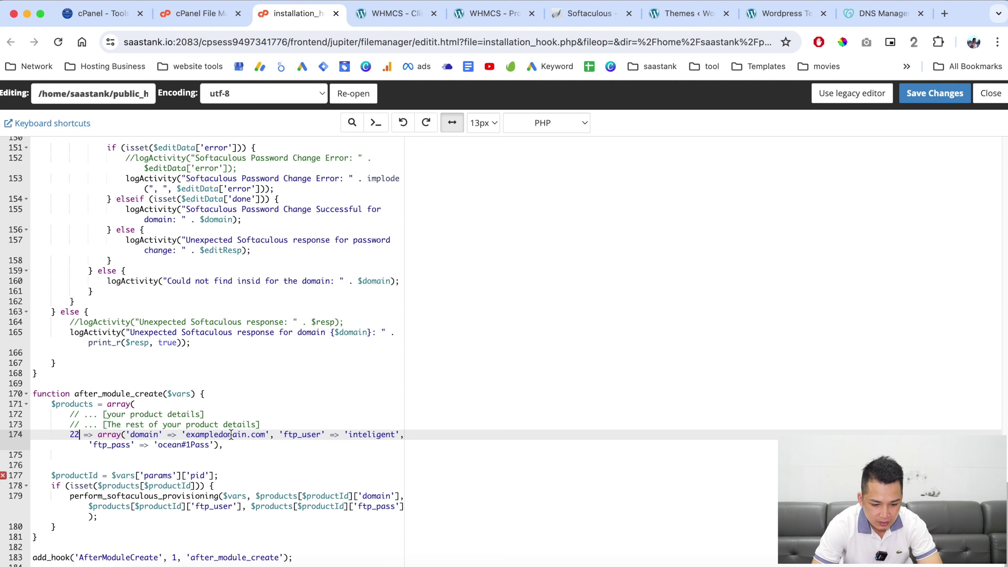
drag(189, 434, 265, 437)
key(super+v)
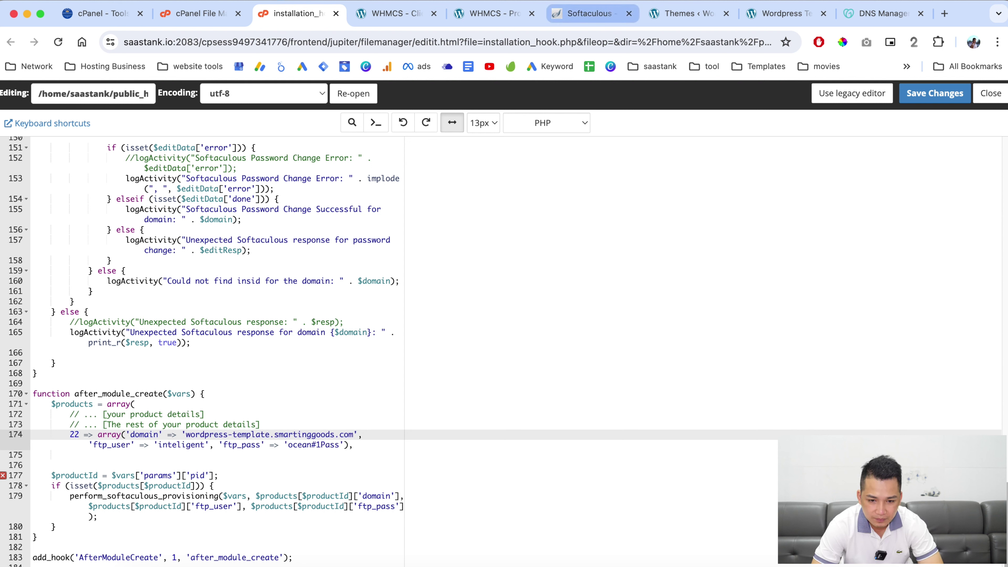
Copy the service's username from its WHMCS profile and set it as the hook's ftp_user value, wordpres.
click(390, 13)
double_click(362, 381)
key(ctrl+c)
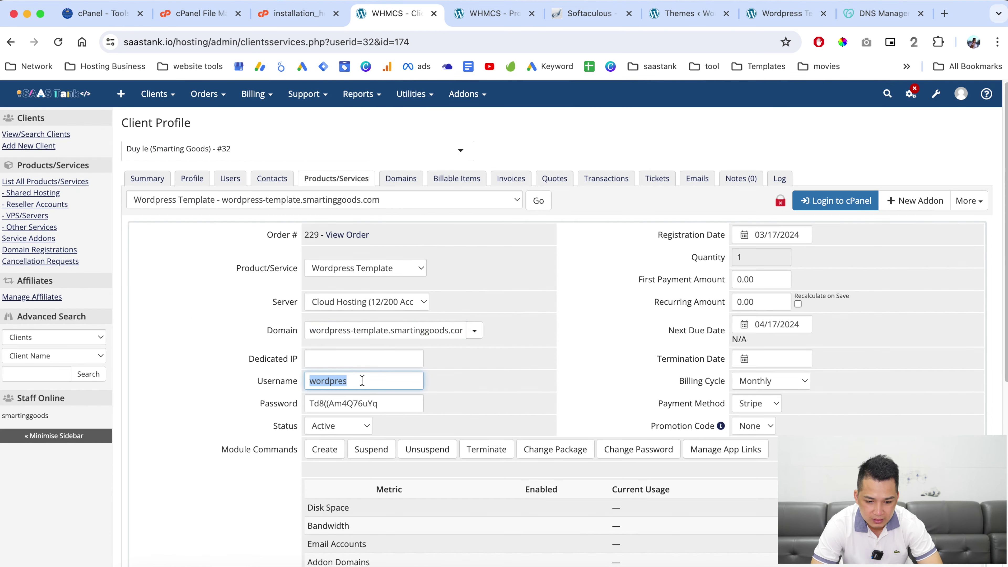
click(297, 13)
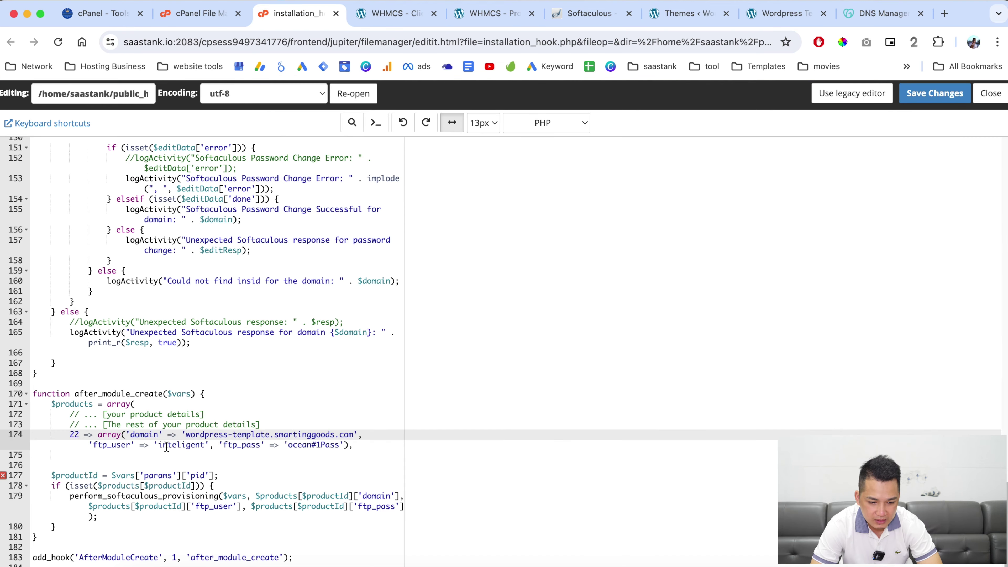
double_click(181, 445)
key(ctrl+v)
Copy the service's account password from WHMCS into the hook's ftp_pass value and save installation_hook.php, overwriting the file.
click(400, 19)
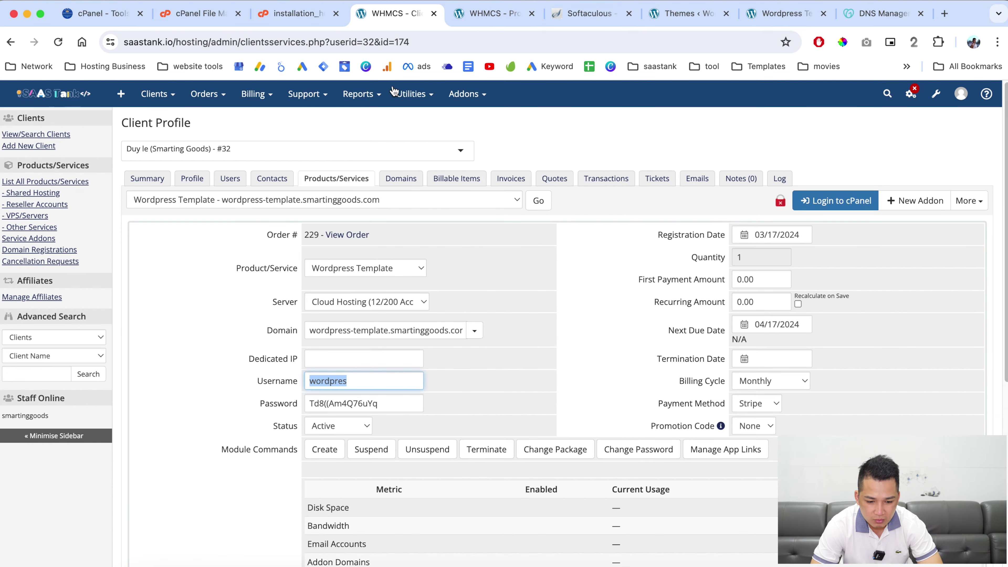
drag(392, 404, 304, 401)
key(super+c)
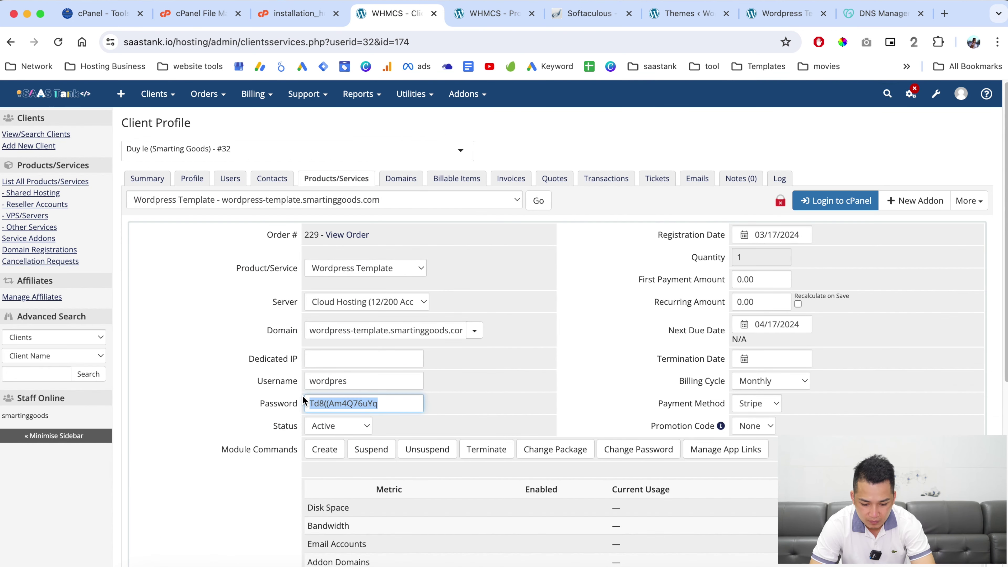
click(298, 13)
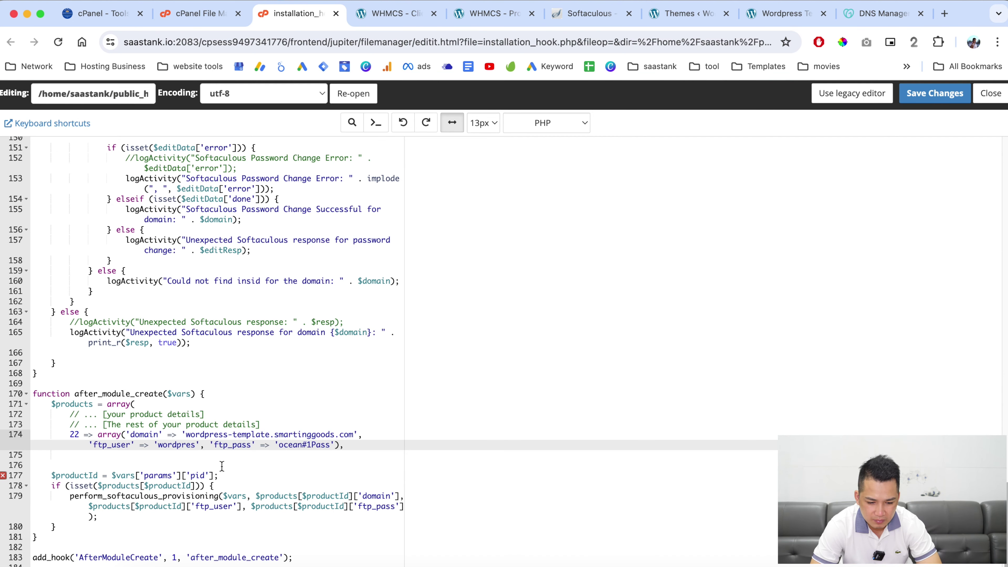
drag(279, 444, 331, 445)
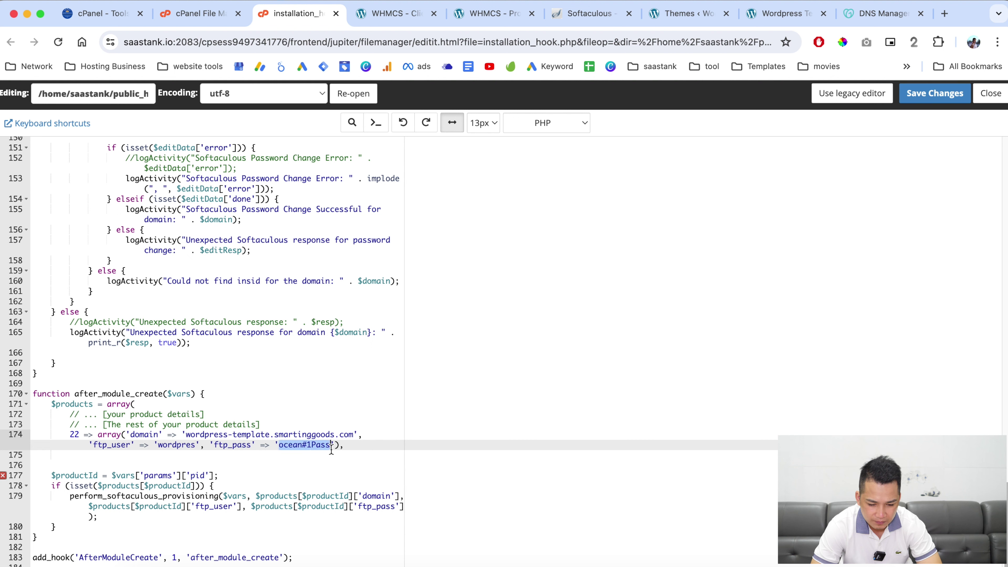
key(super+v)
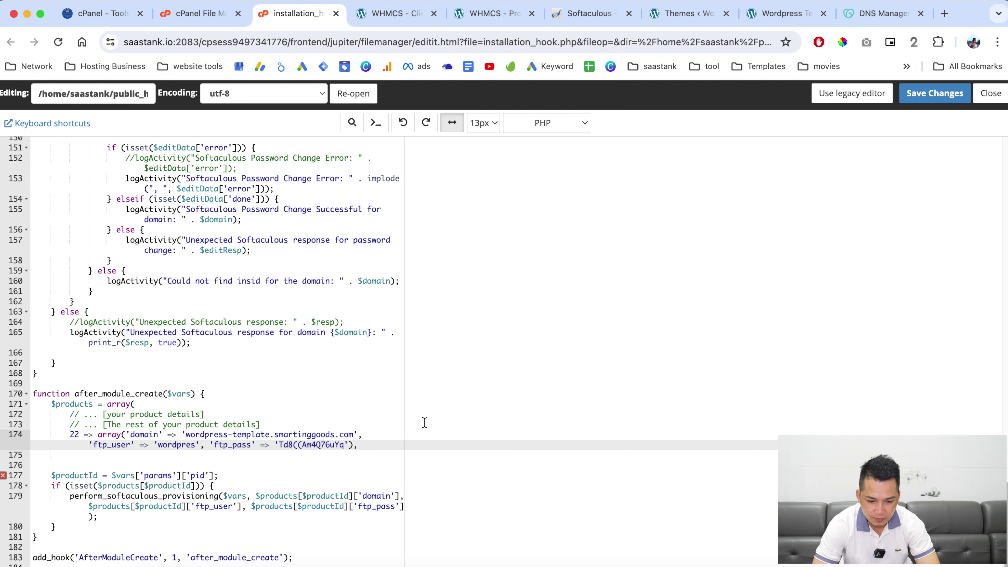
click(935, 99)
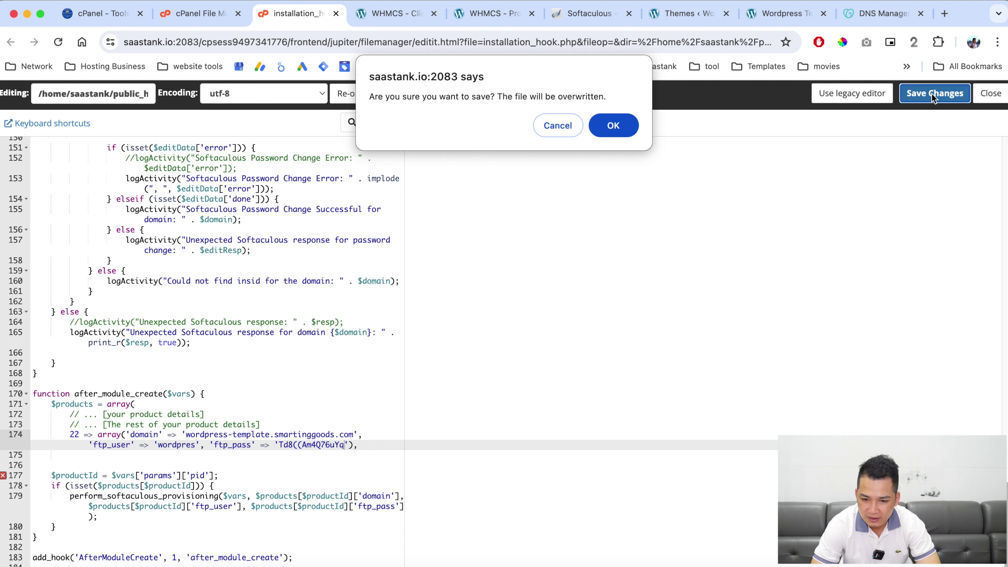
click(613, 127)
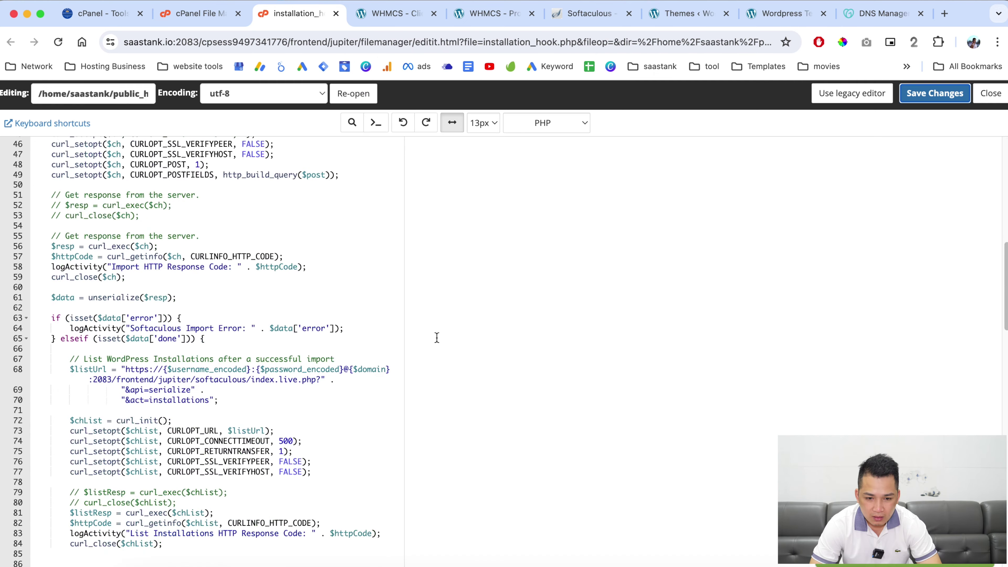
Switch to the GoDaddy DNS management page for smartinggoods.com and copy the IP address of the advance-nails A record.
click(397, 13)
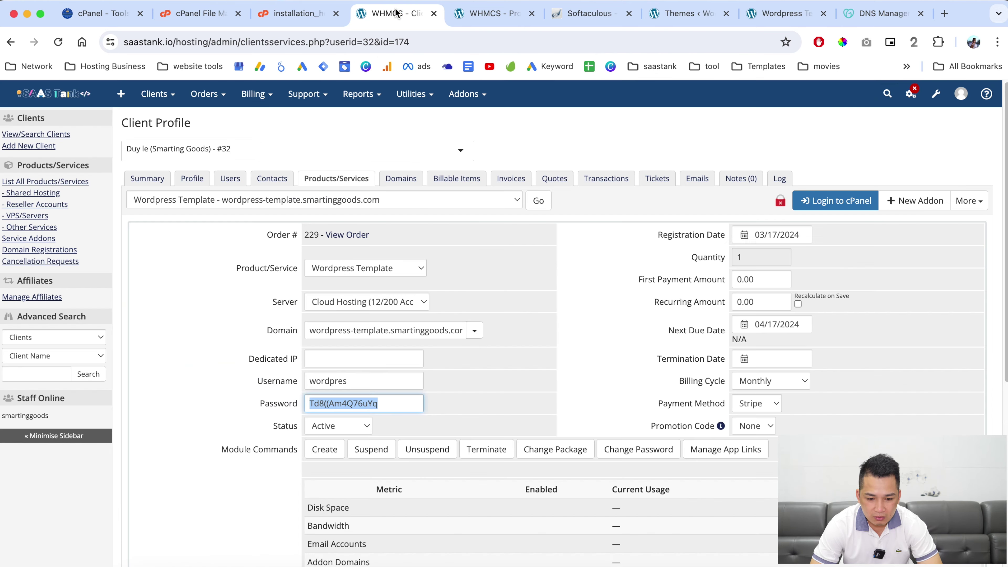
mouse_move(415, 93)
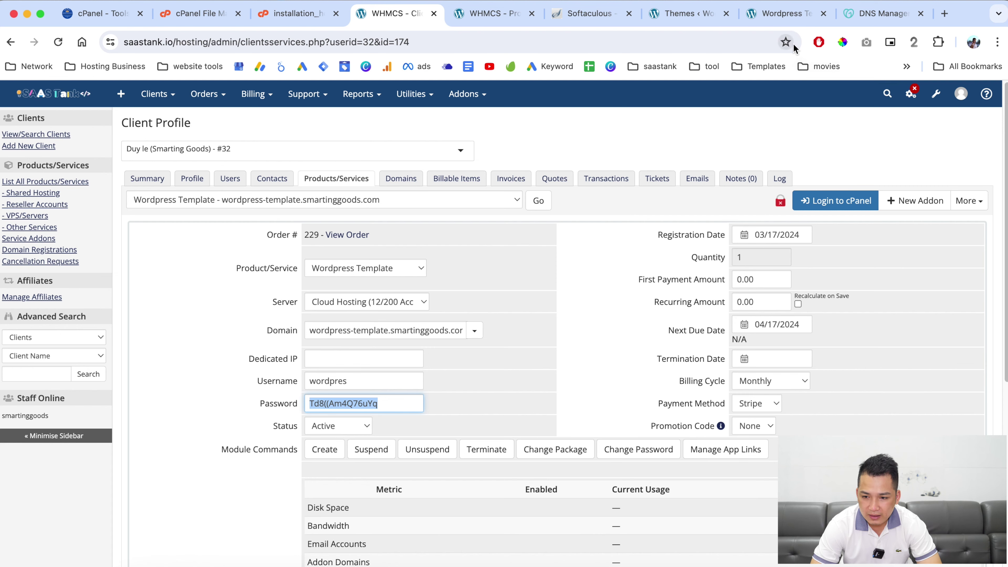
click(876, 14)
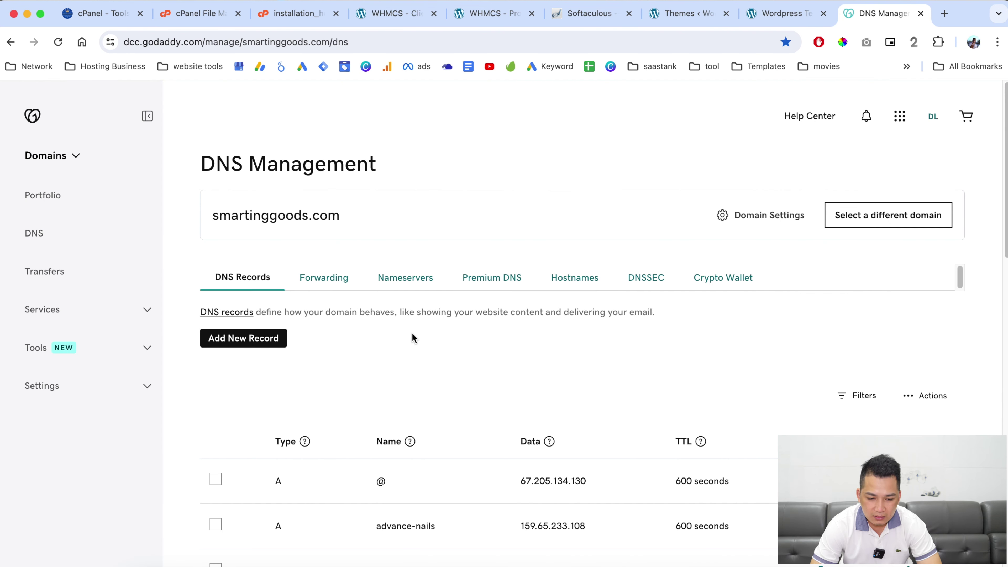
scroll(493, 423, down, 2)
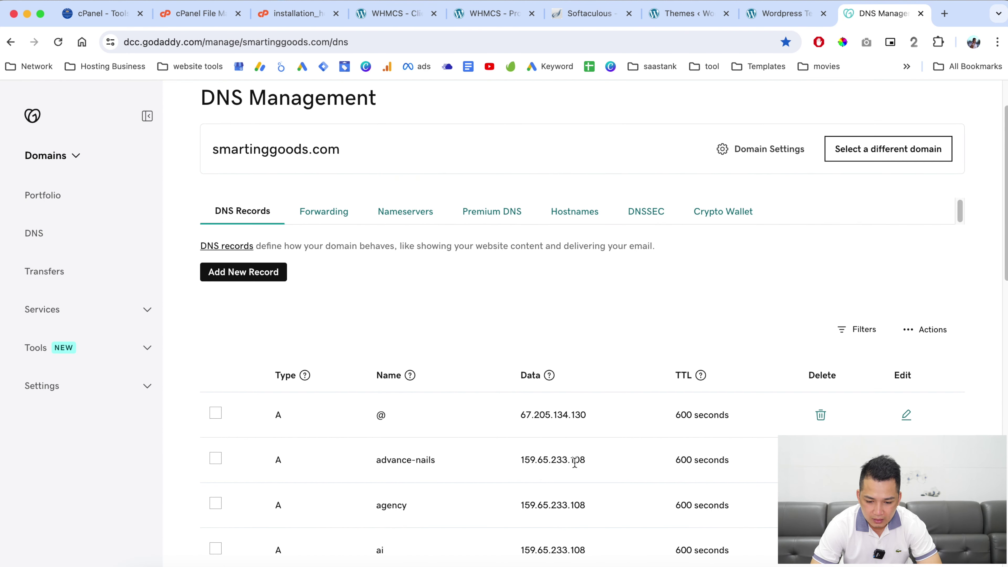
drag(596, 462, 514, 456)
key(super+c)
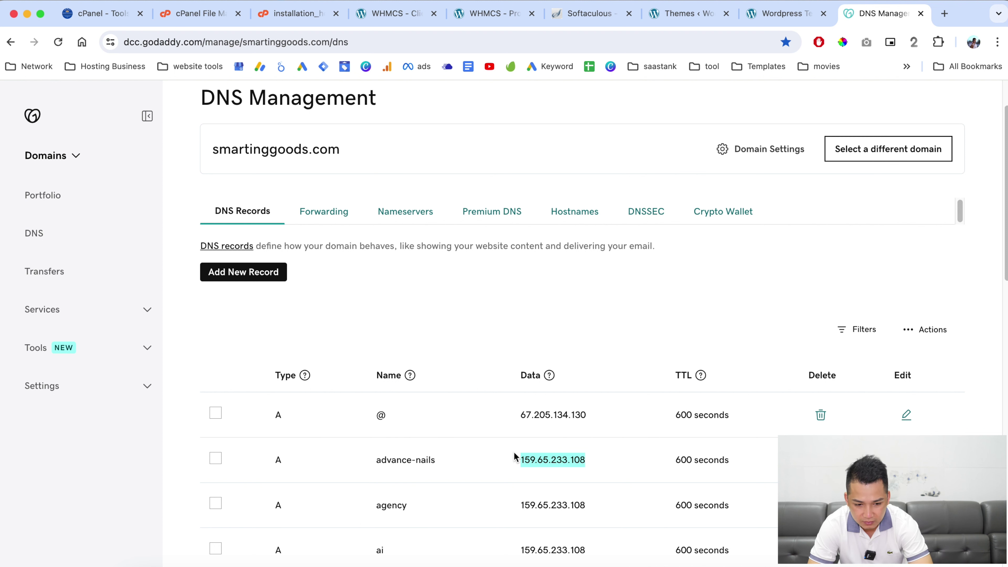
Add a new A record named wordpress-test with the value 159.65.233.108.
click(252, 271)
click(287, 351)
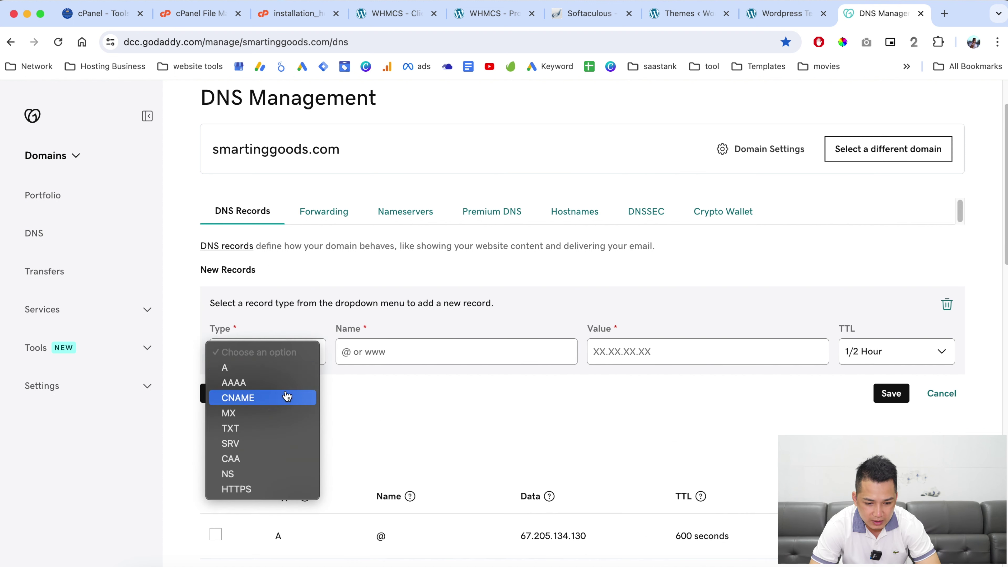
click(279, 381)
click(269, 351)
click(270, 335)
click(380, 352)
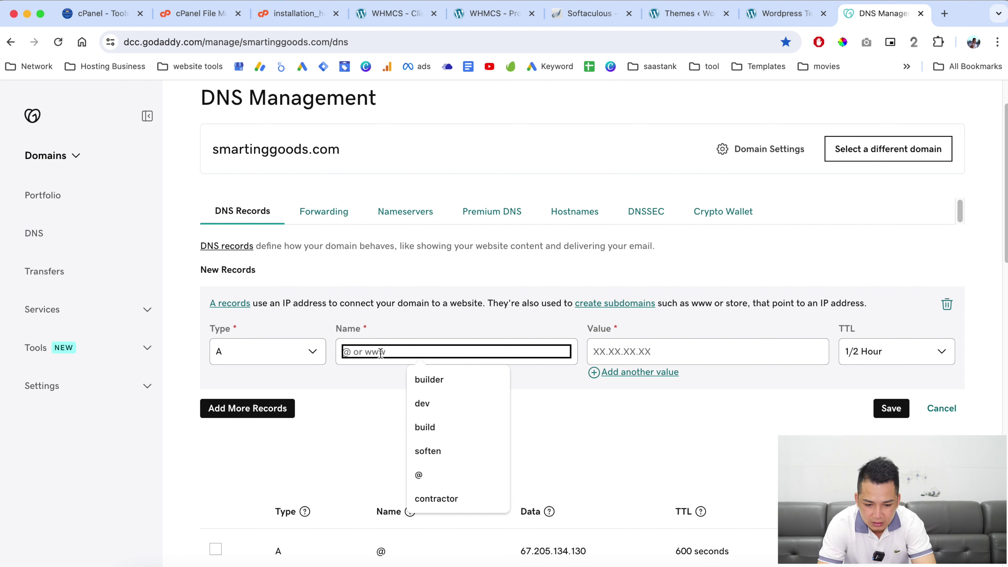
text(wordpre)
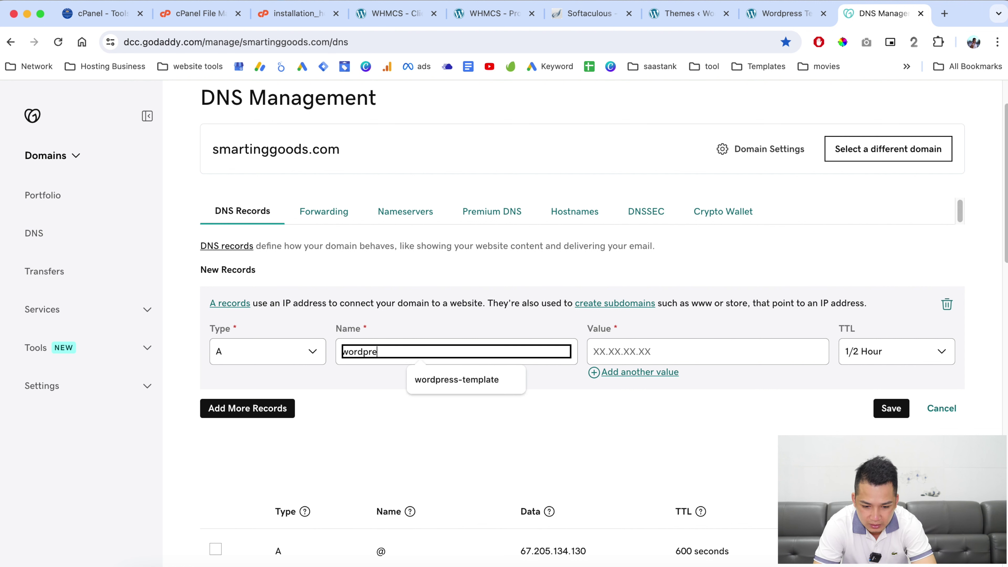
text(ss-test)
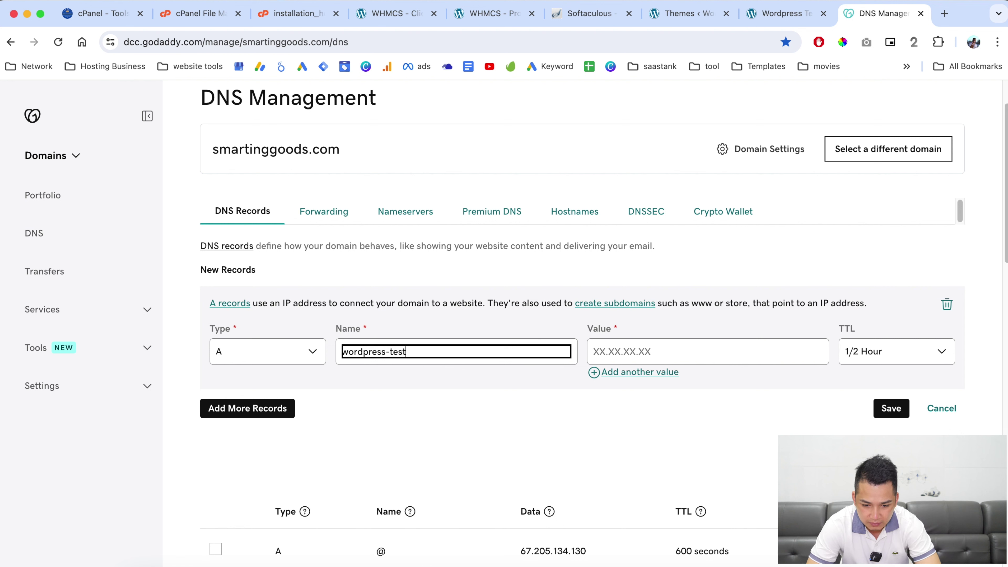
click(696, 351)
key(super+v)
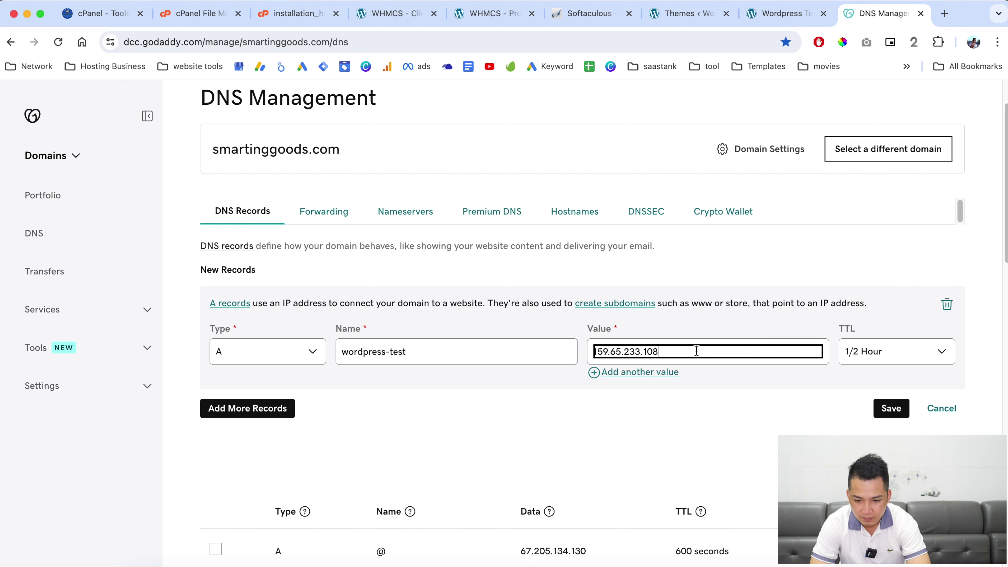
Give the wordpress-test record a custom TTL of 600 seconds and save it.
click(906, 351)
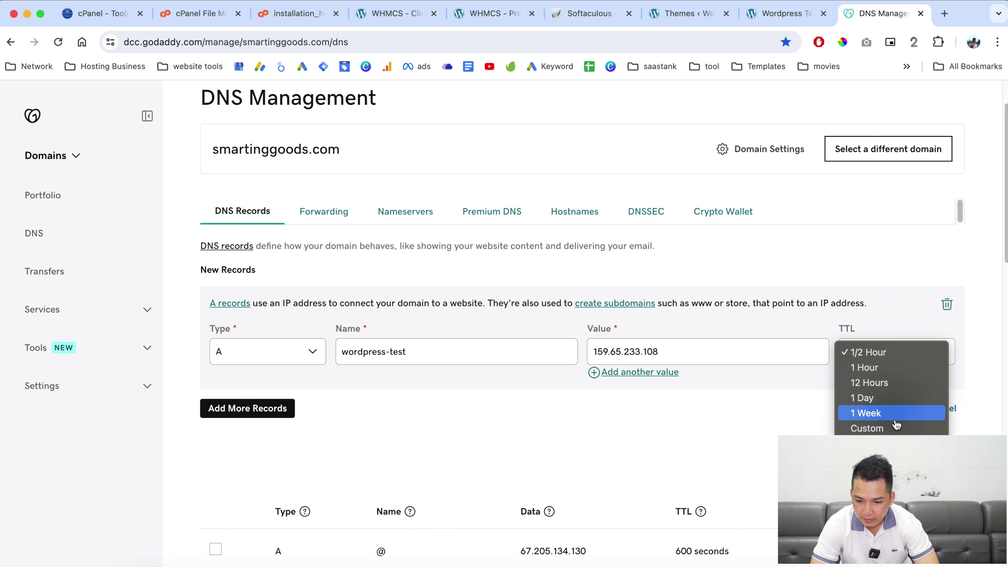
click(893, 428)
click(885, 398)
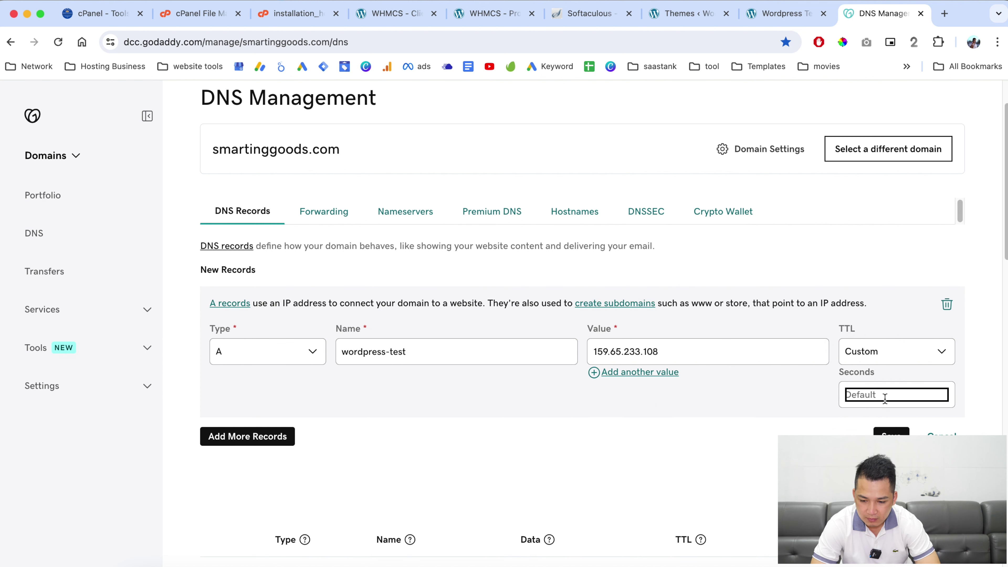
text(600)
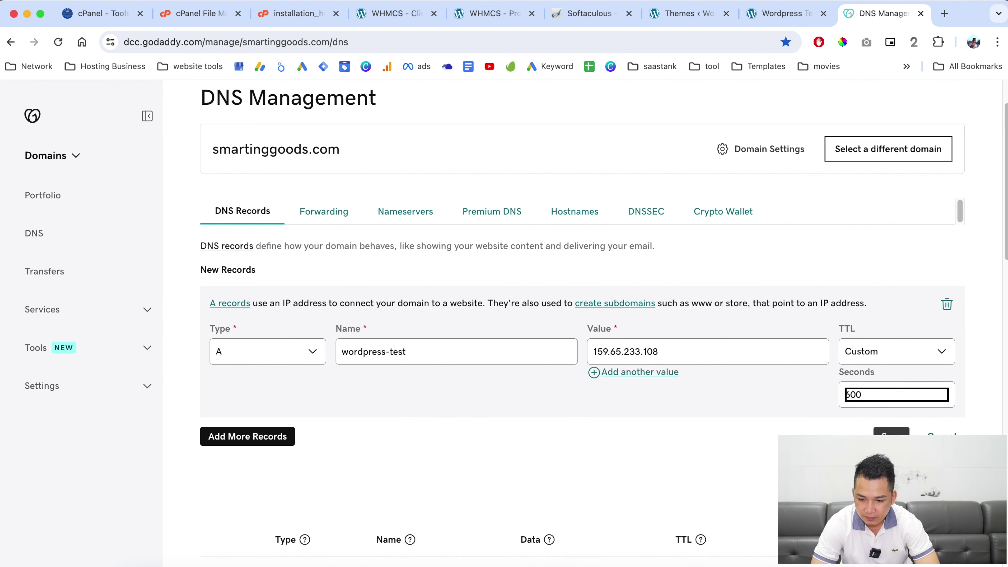
click(893, 434)
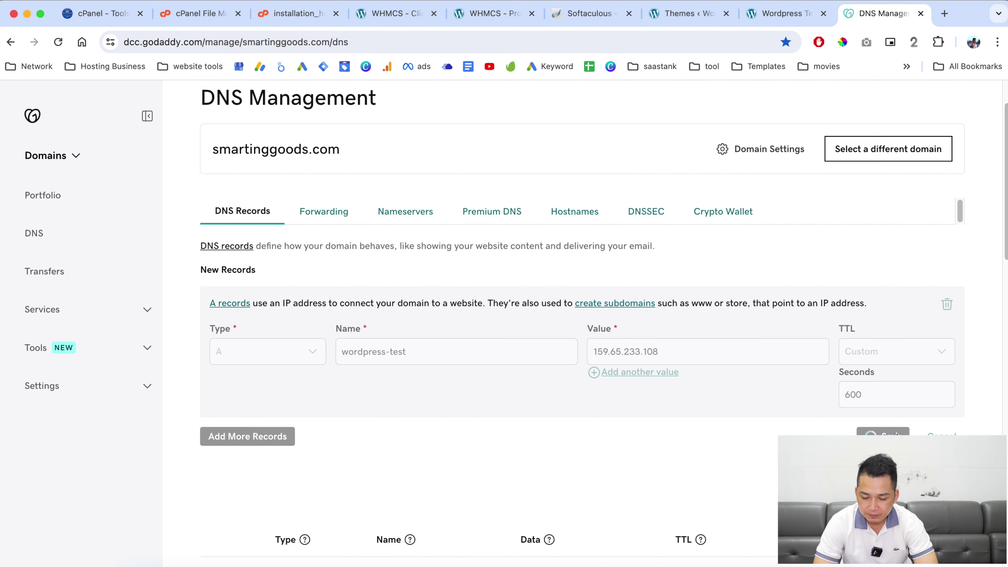
scroll(603, 289, down, 5)
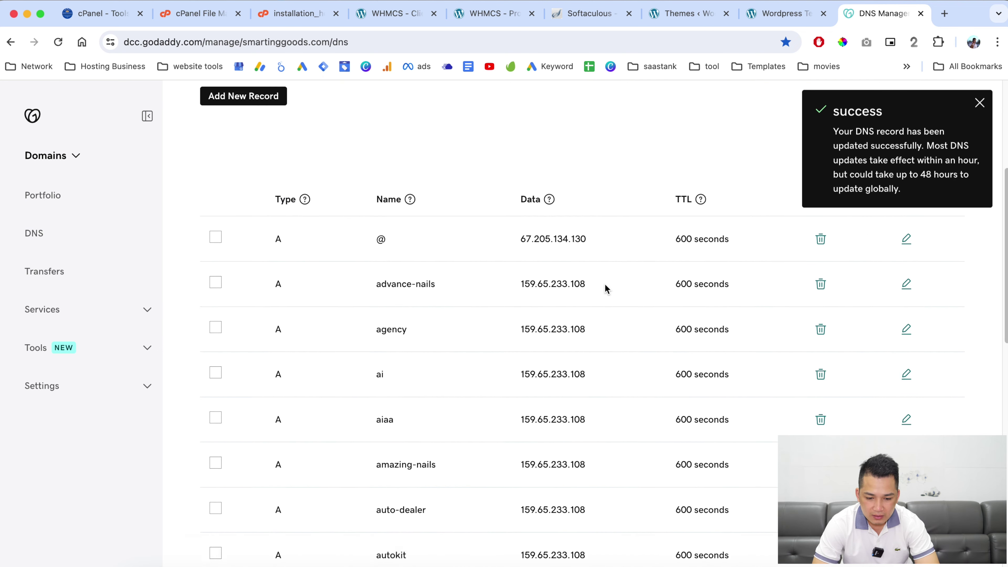
scroll(605, 289, up, 5)
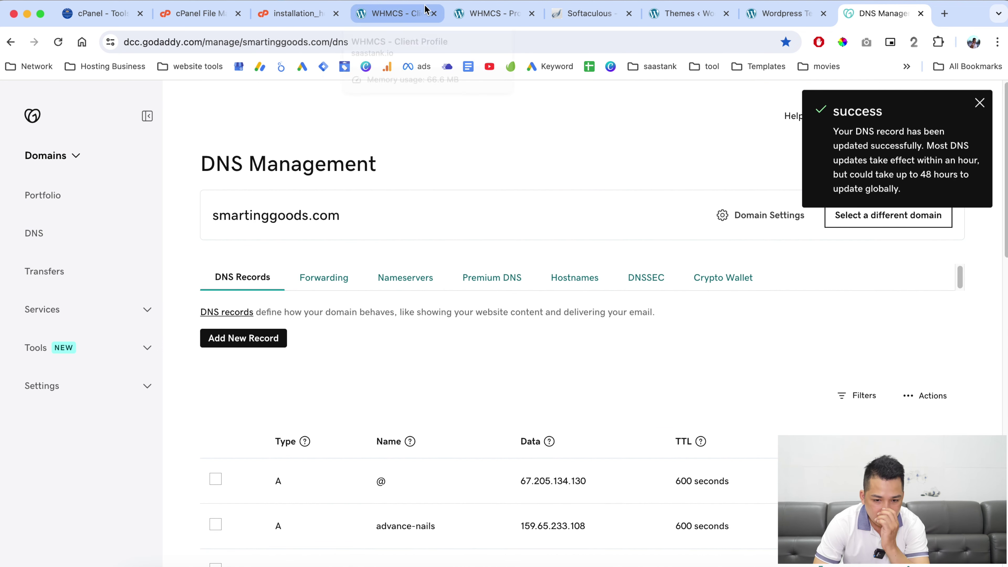
Start a new order from the client's summary in WHMCS and set its order status to Active.
click(391, 16)
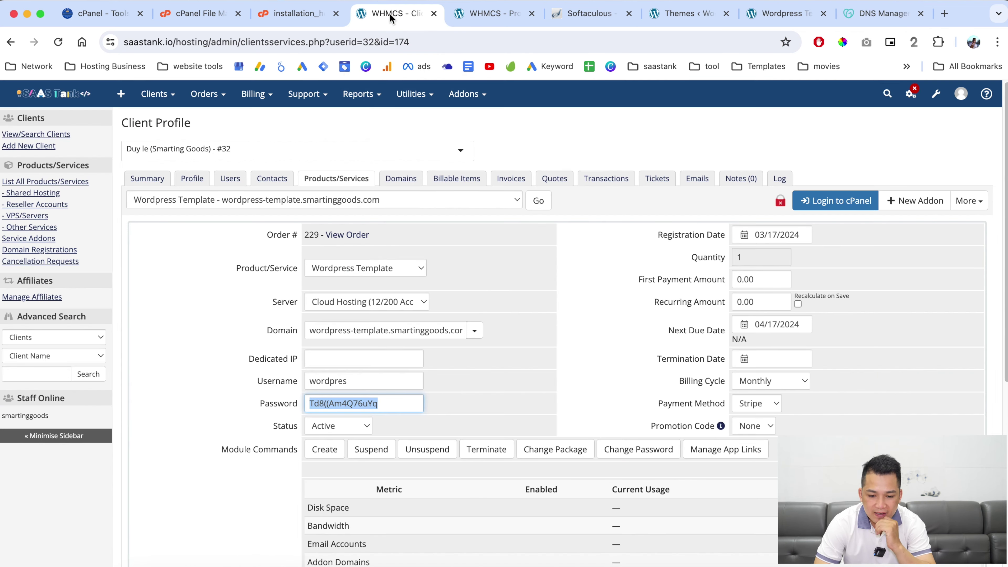
click(160, 180)
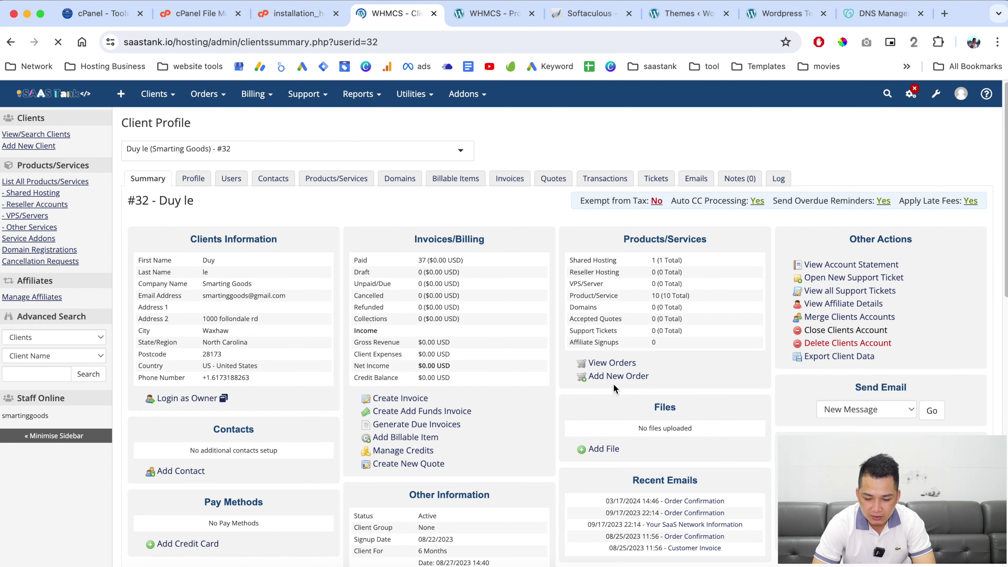
click(624, 377)
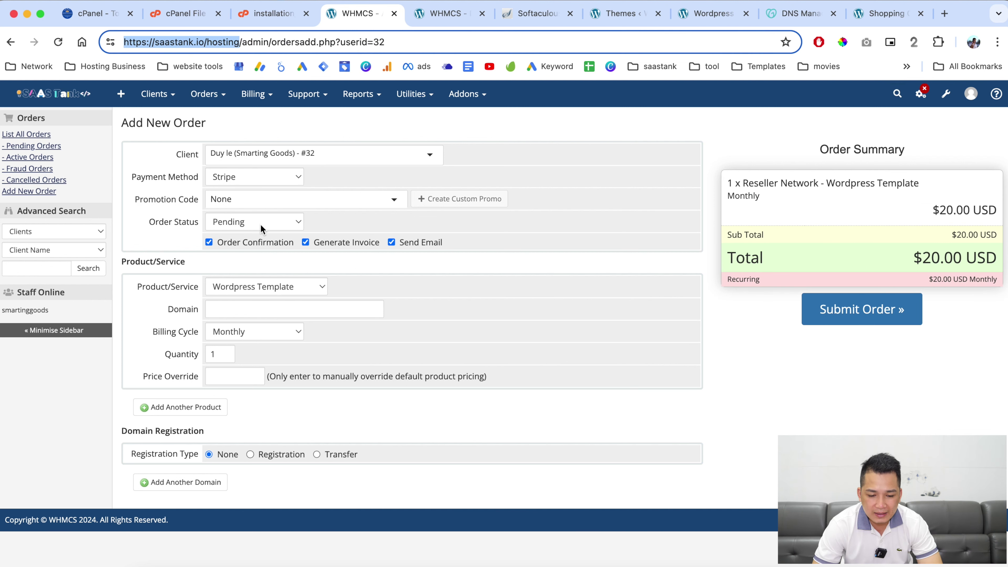
click(259, 224)
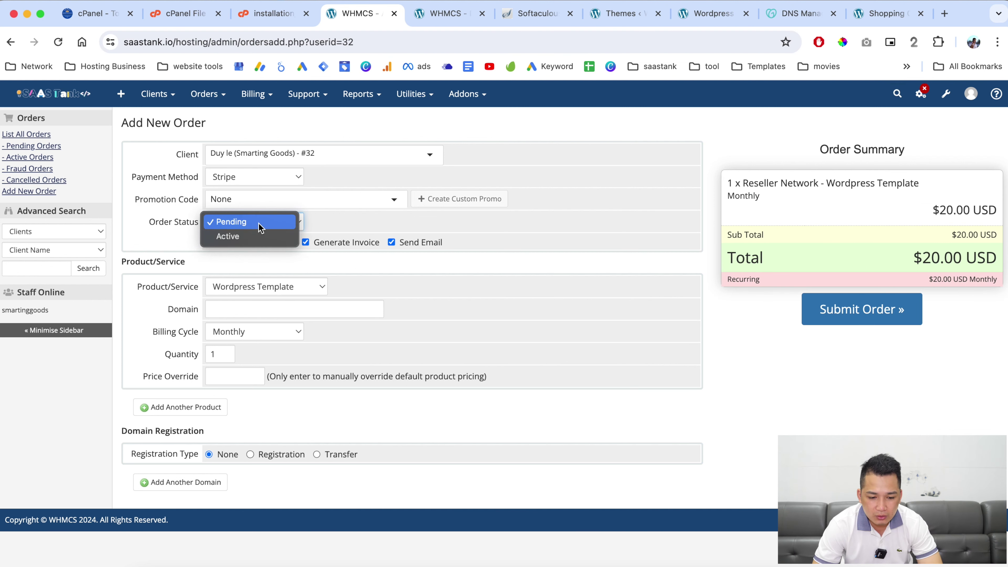
click(263, 238)
Set the Wordpress Template order's domain to wordpress-test.smartinggoods.com and its price override to 0, and submit the order.
click(280, 311)
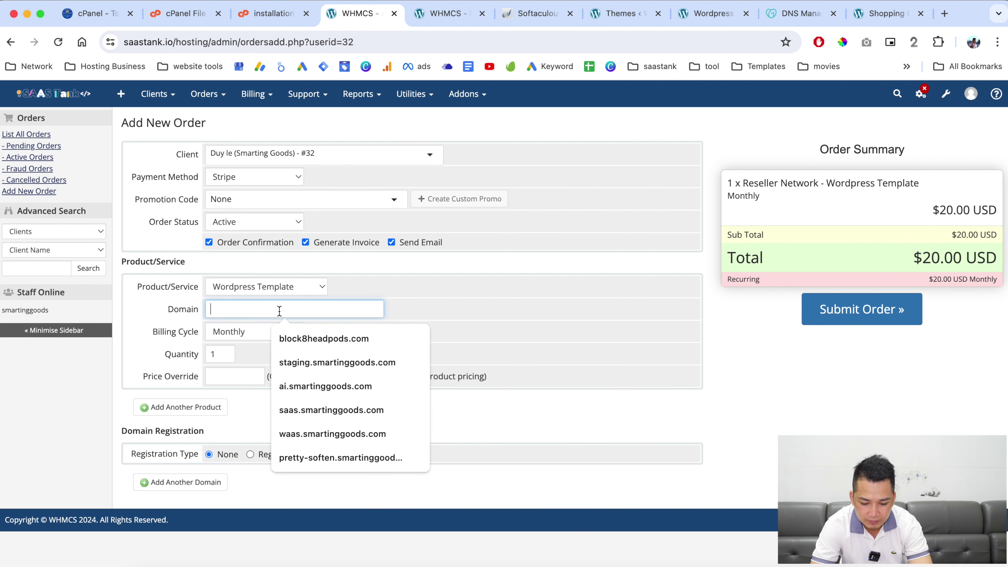
text(wordpress)
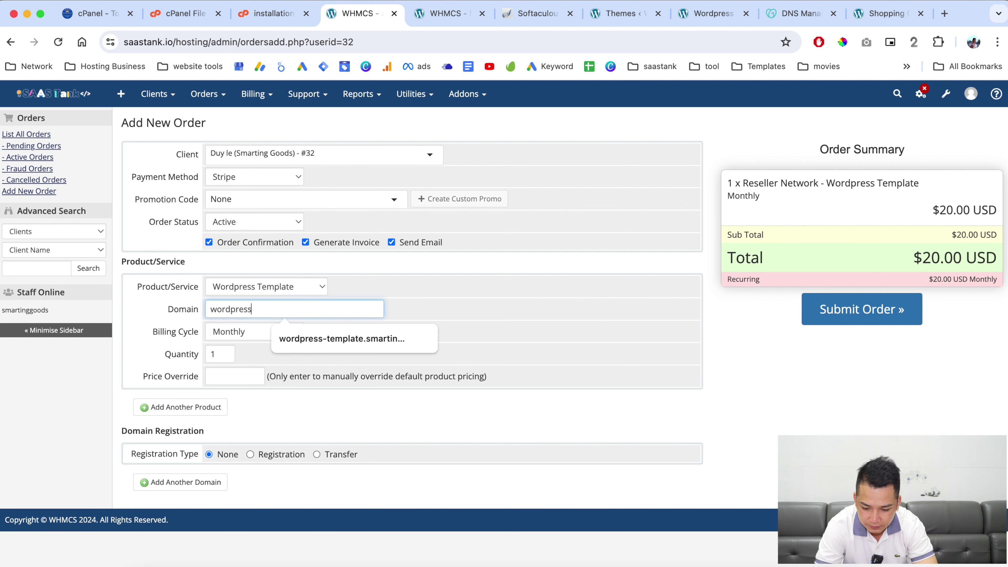
text(-test.smartinggoods.com)
key(Tab)
key(Tab)
key(Tab)
text(0)
click(857, 399)
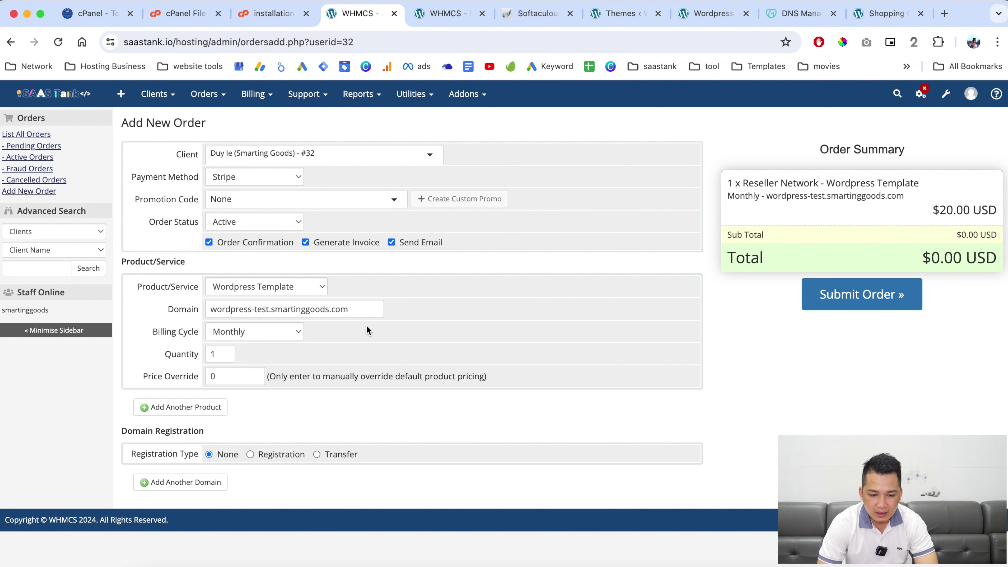
click(869, 300)
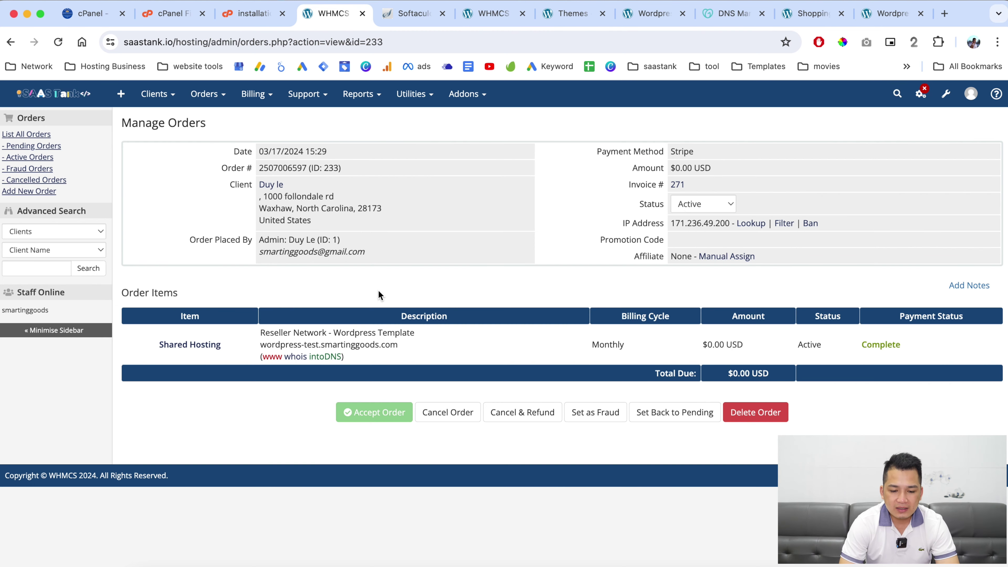
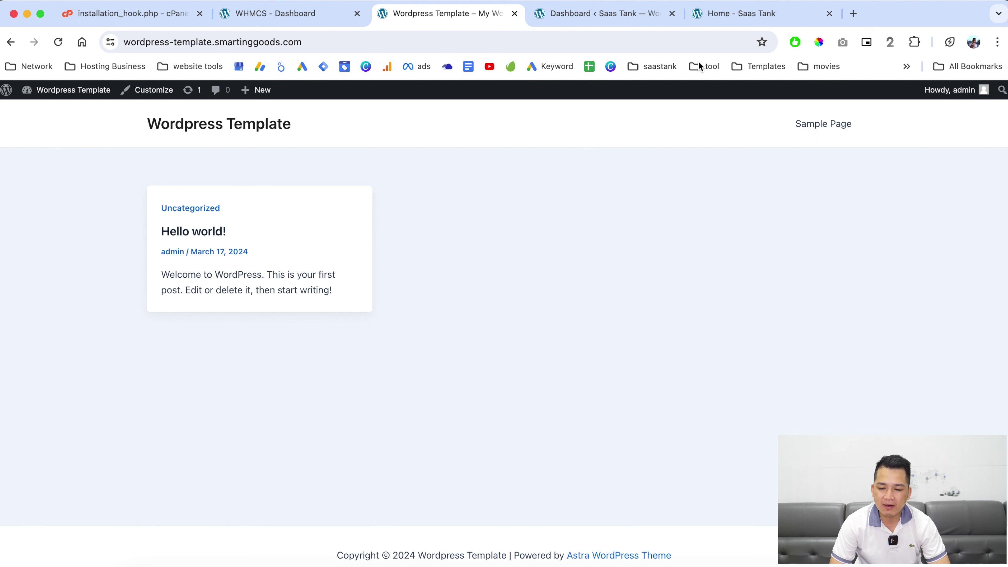
Examine the template showcase on the Saas Tank home page.
click(723, 21)
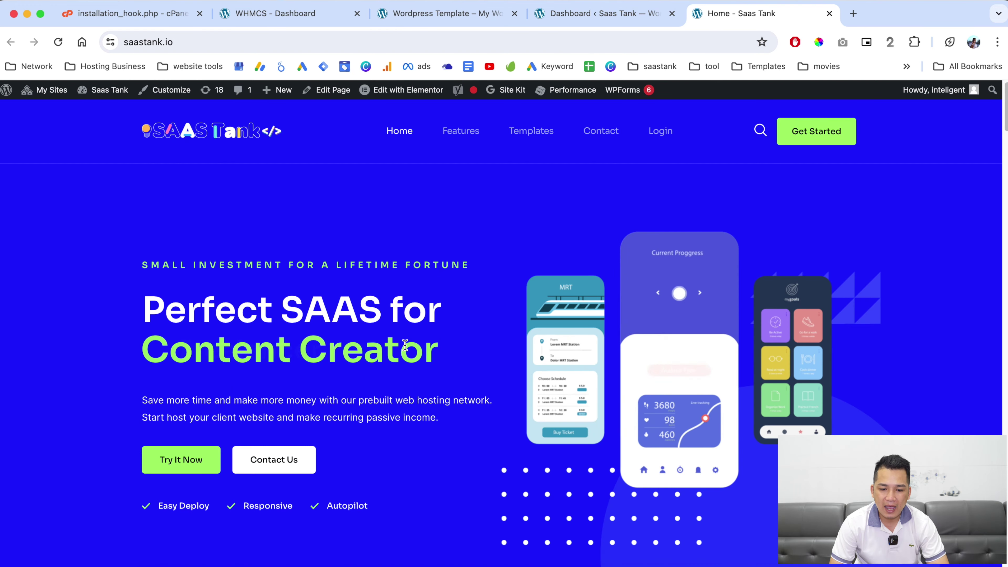
scroll(472, 385, down, 10)
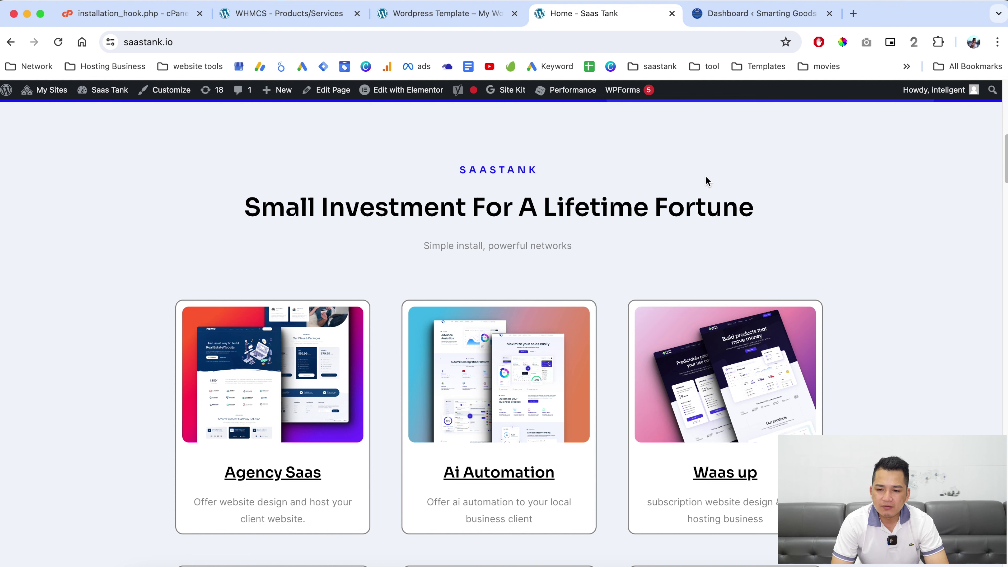
Switch to the Smarting Goods WordPress dashboard and look through the list of all website templates.
click(754, 19)
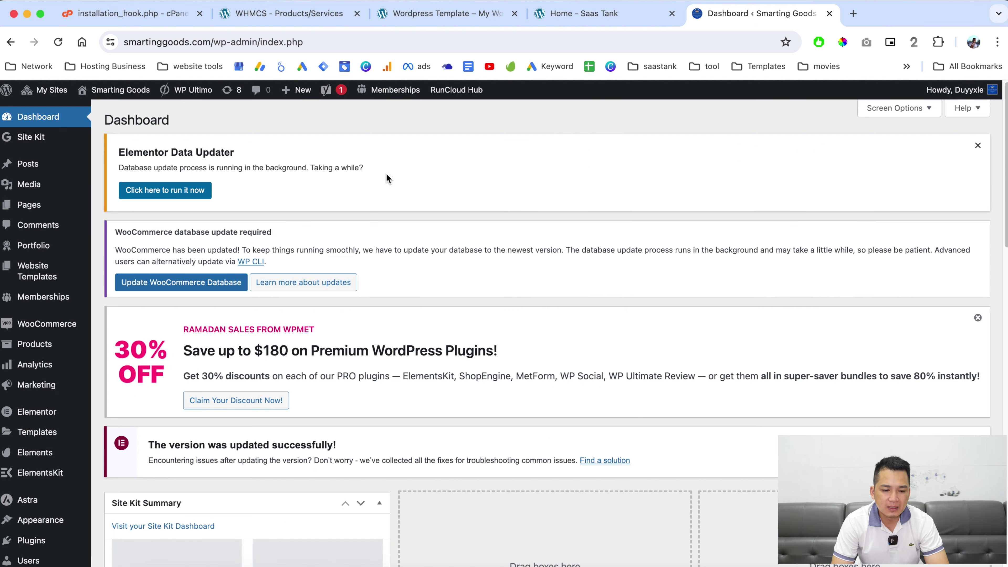
scroll(386, 173, down, 2)
mouse_move(46, 224)
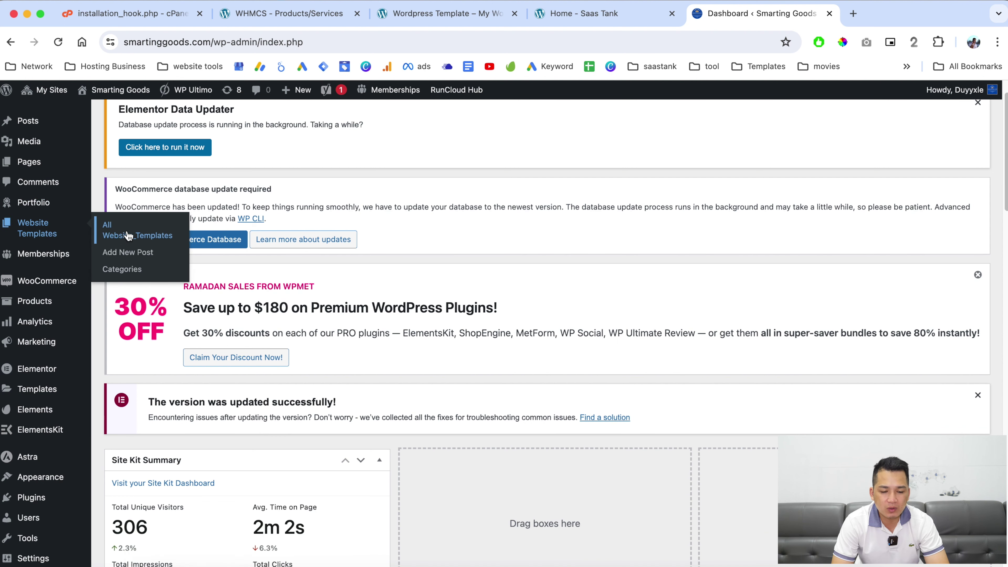
click(120, 236)
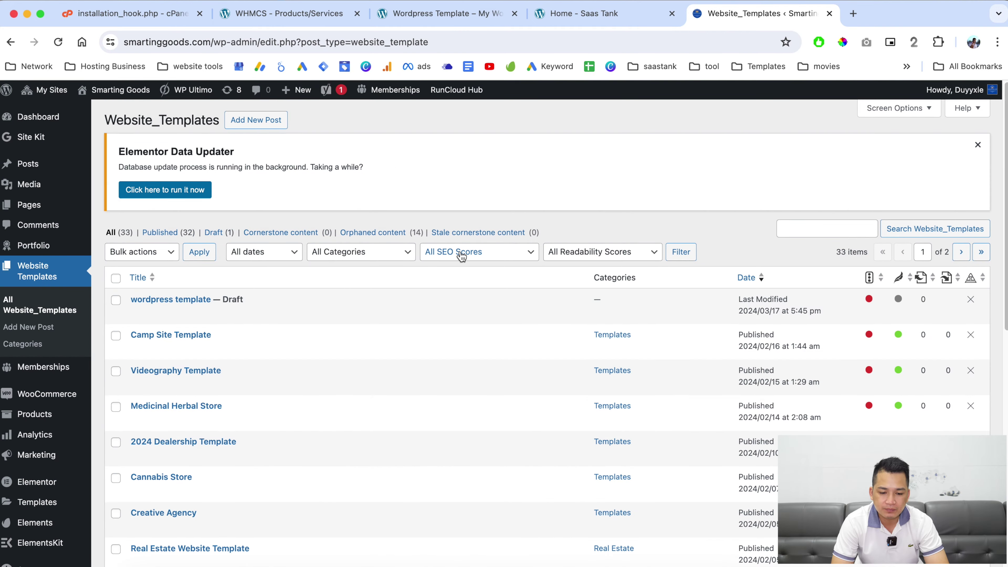
scroll(288, 402, down, 5)
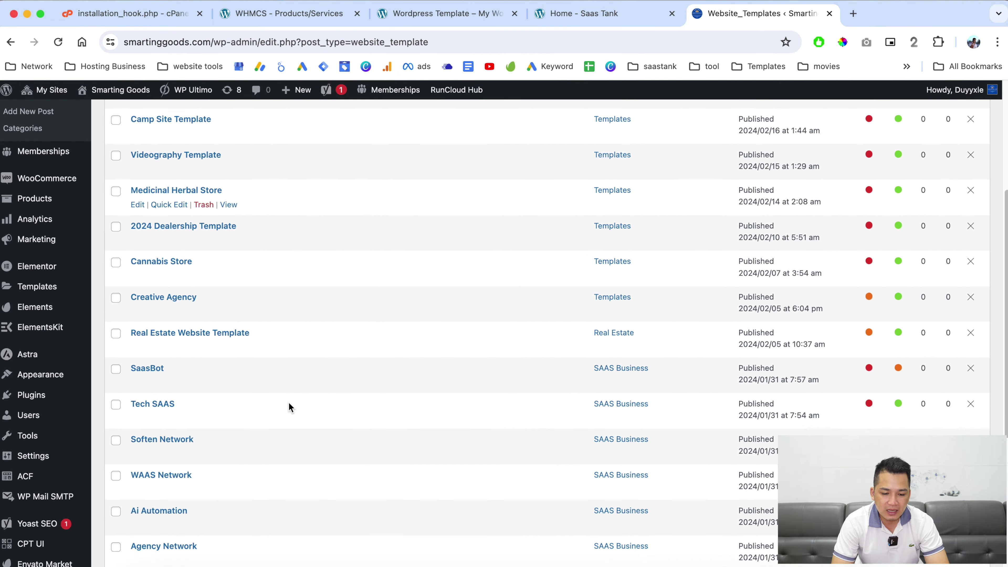
scroll(288, 402, up, 6)
Add a new website template post titled "wordpress template".
click(265, 126)
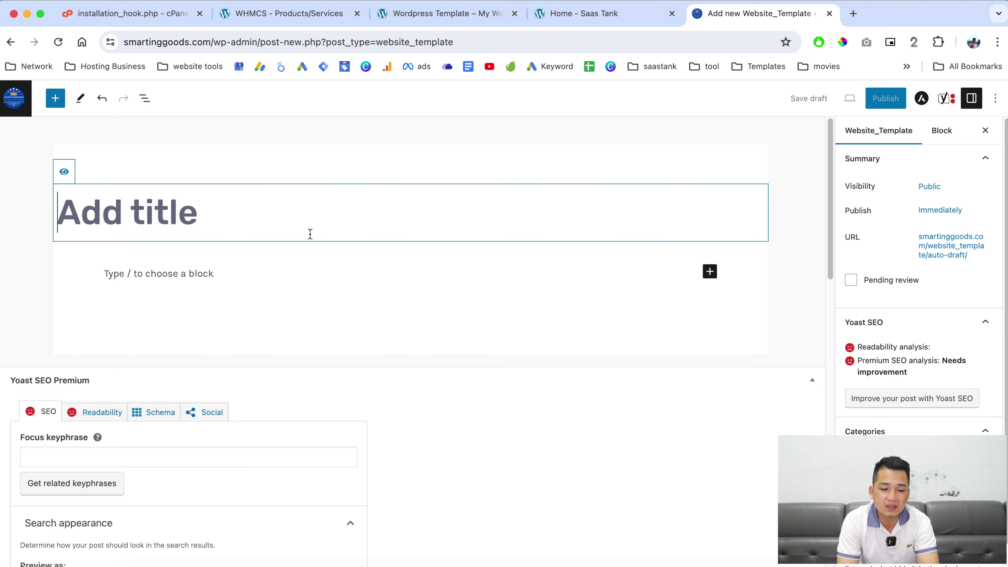
text(wordpre)
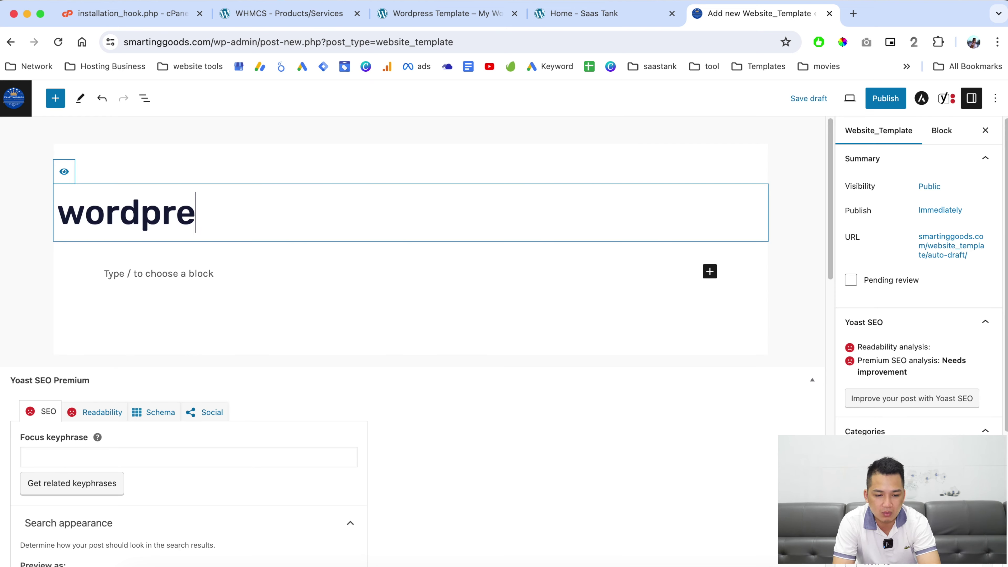
text(ss template)
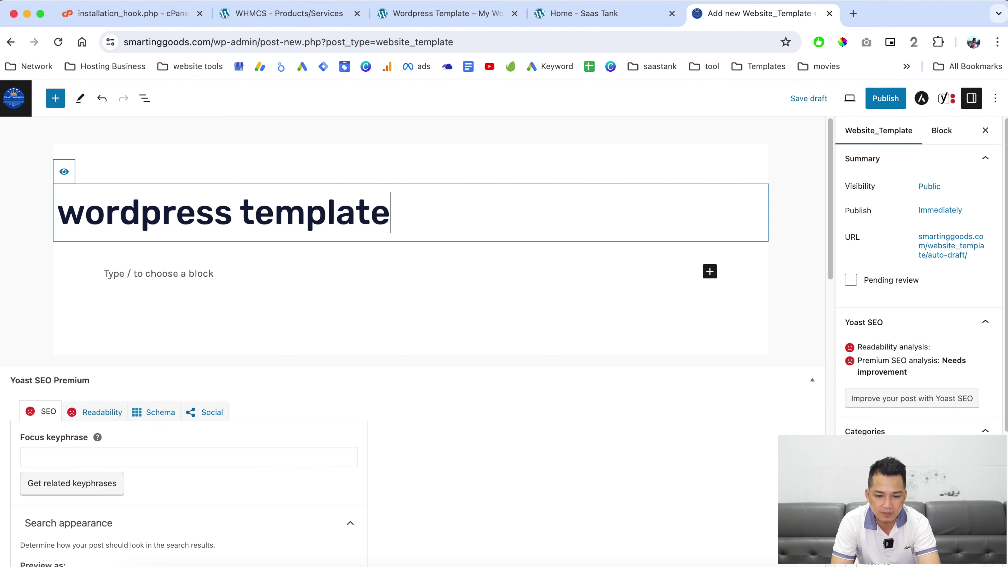
scroll(176, 272, down, 10)
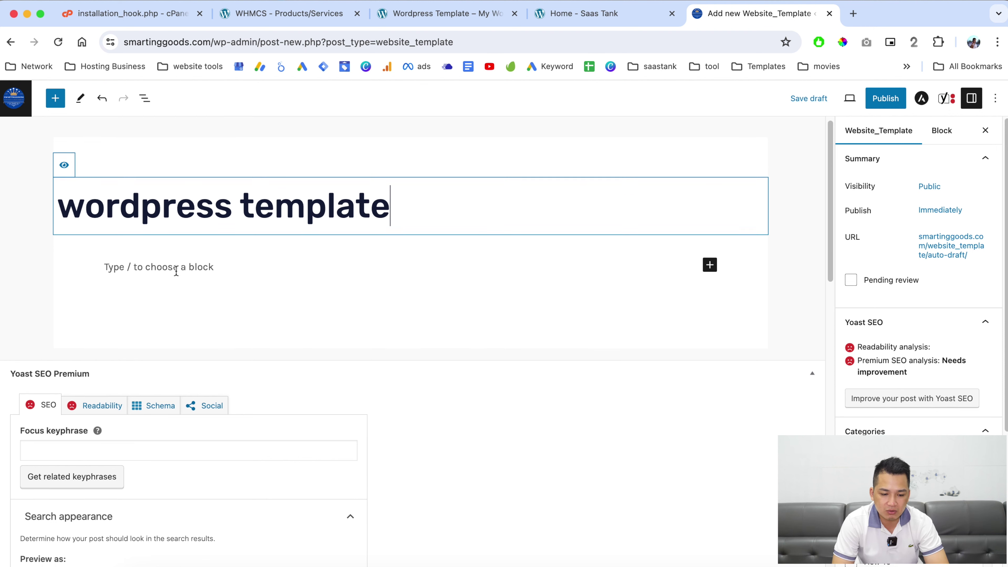
Enter wordpress-template.smartinggoods.com as the Demo URL in the post's Demo_Template fields.
scroll(176, 271, down, 10)
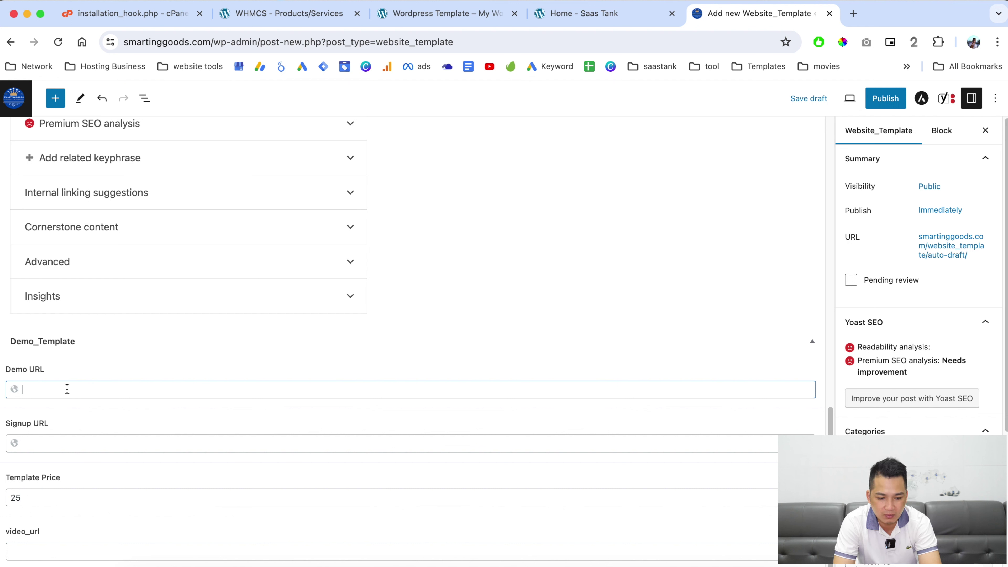
text(wordpress)
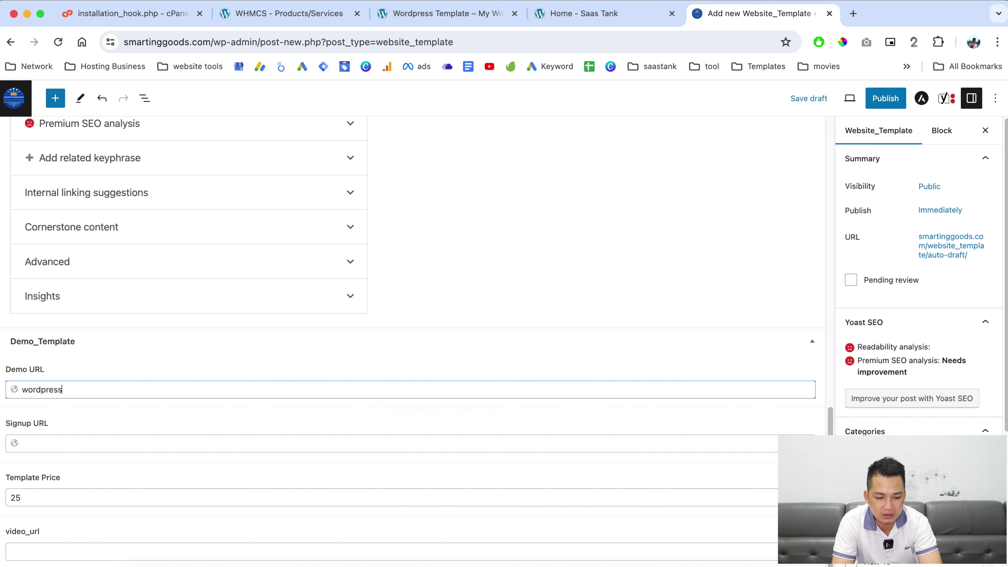
text(-template)
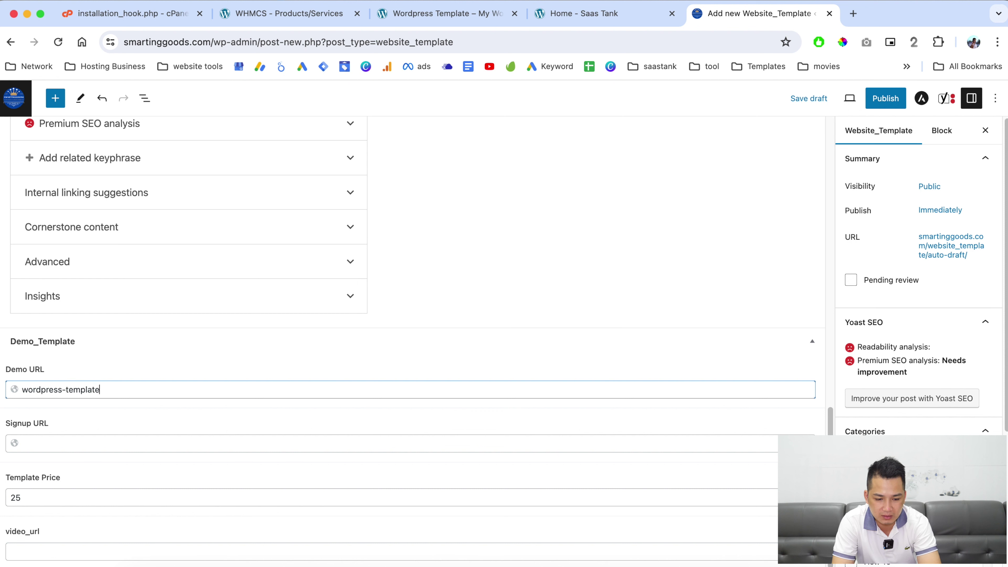
text(.smartinggoods.com)
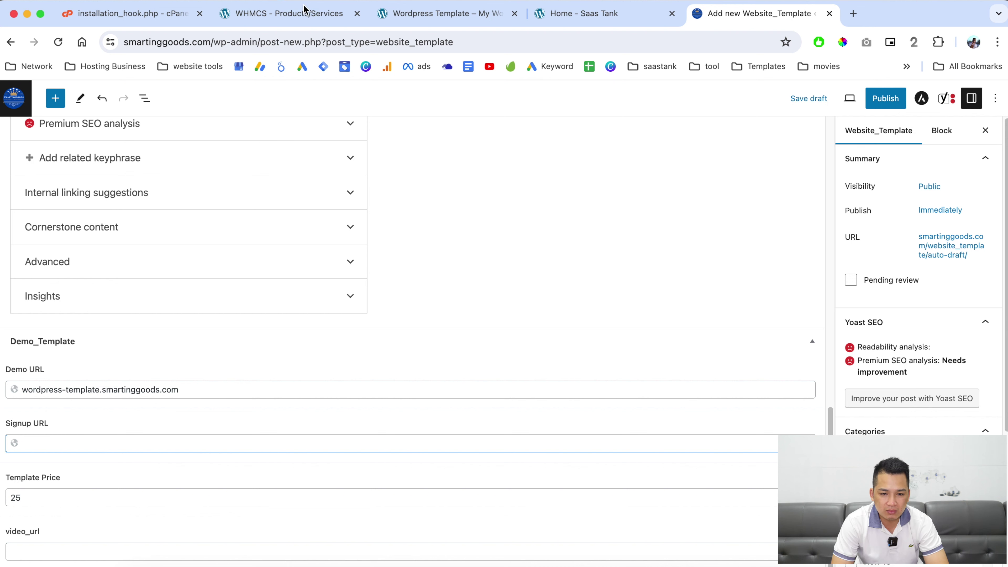
Copy the Wordpress Template product's Direct Shopping Cart Link Specifying Template from WHMCS and paste it as the post's Signup URL.
click(302, 14)
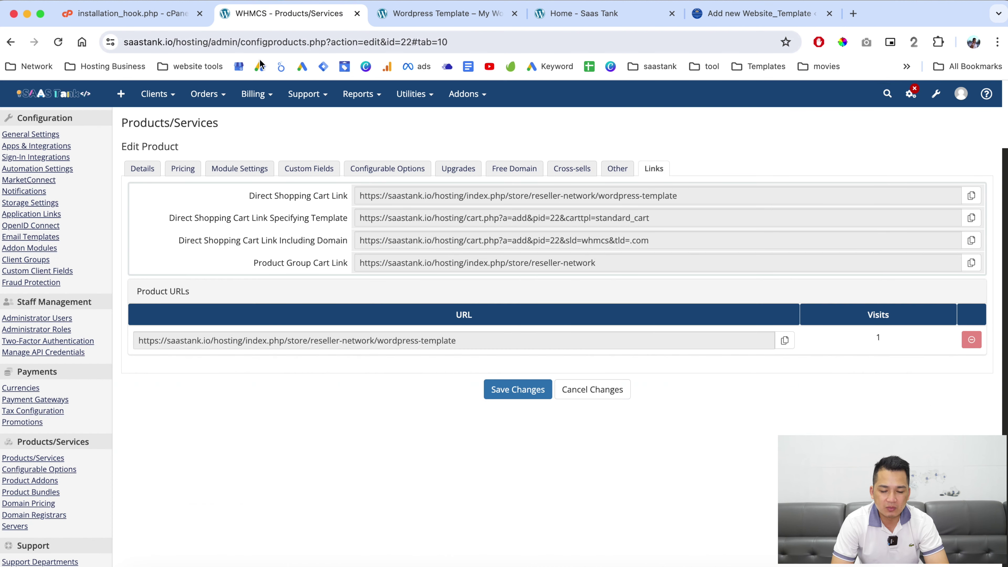
mouse_move(207, 95)
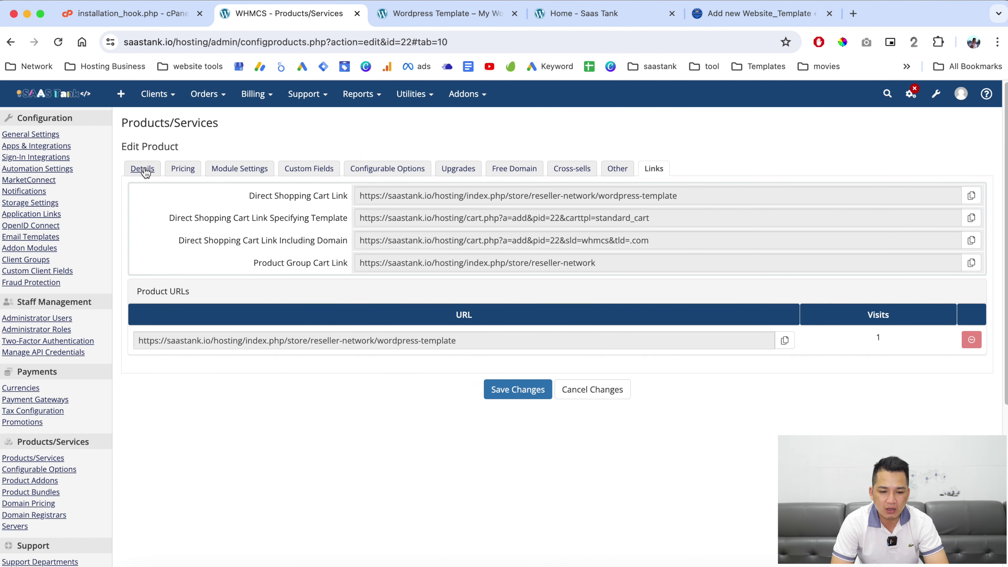
click(143, 168)
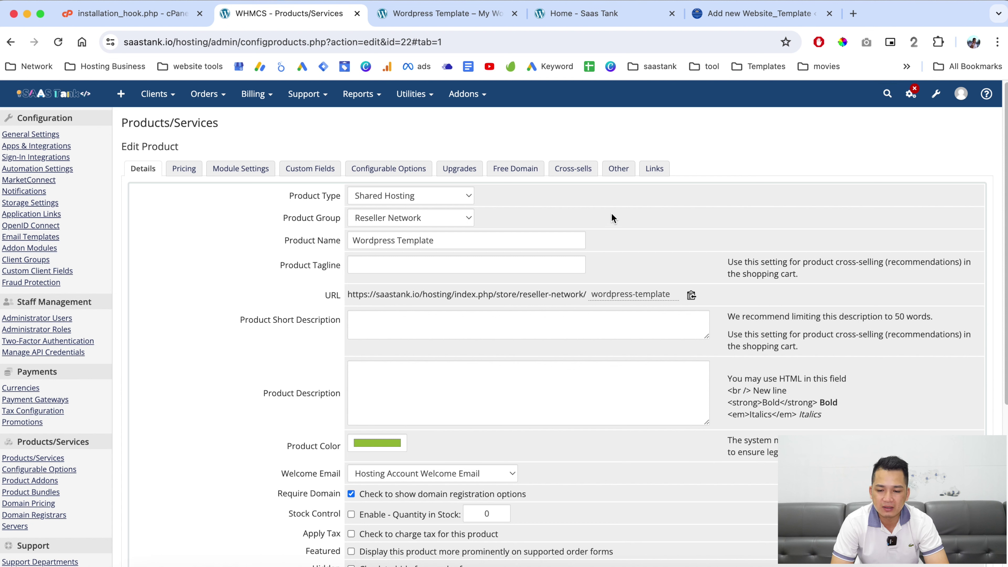
click(653, 168)
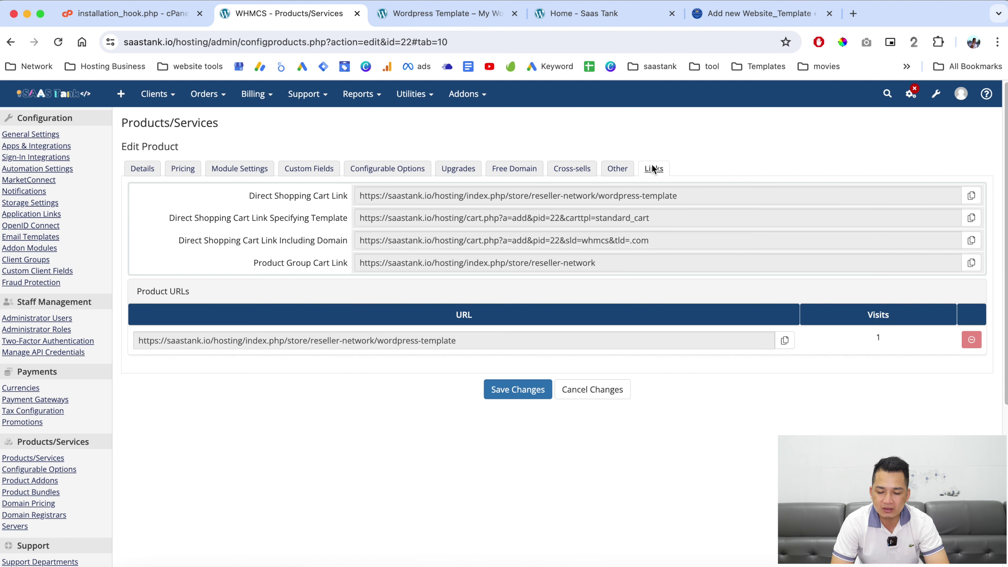
click(973, 220)
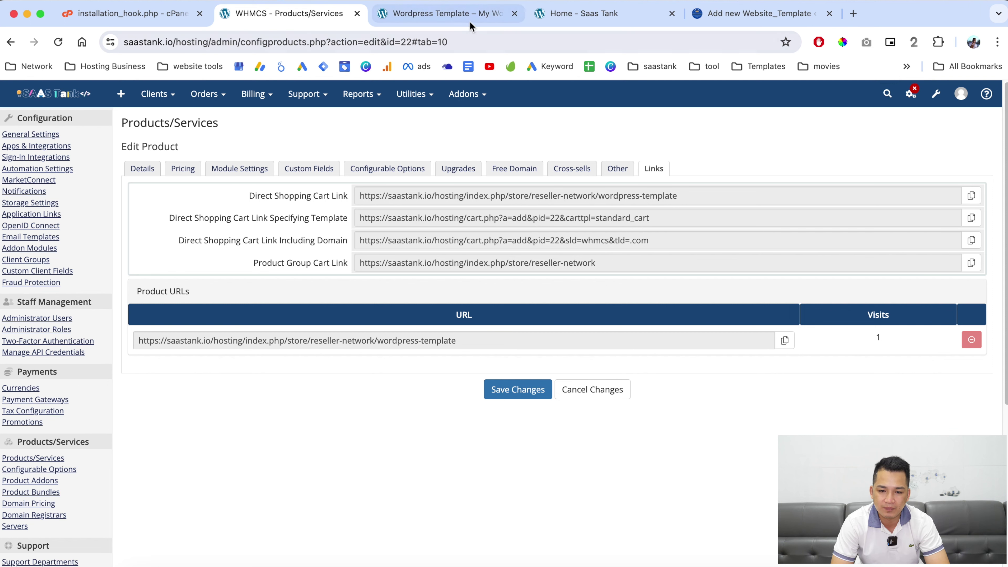
click(449, 13)
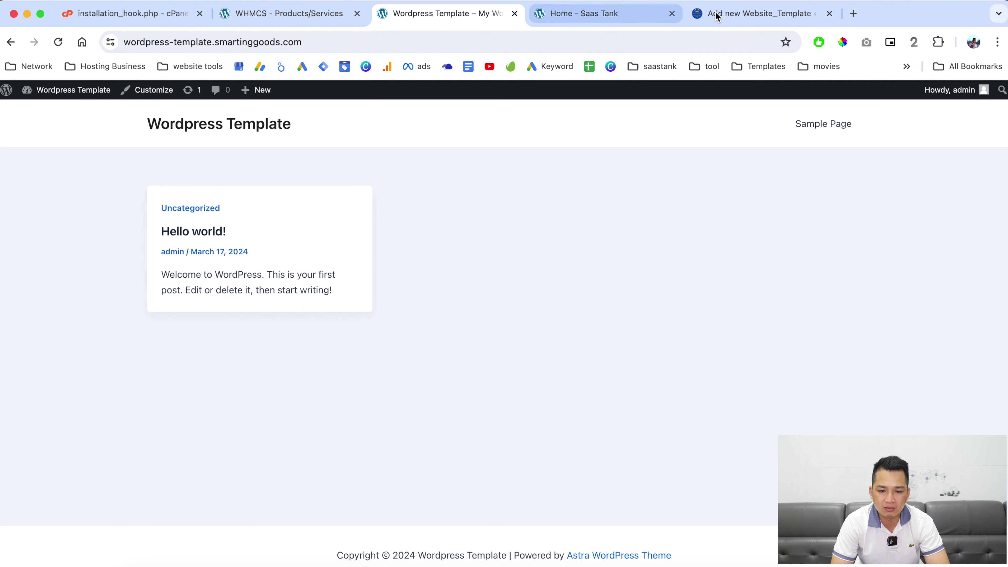
click(740, 16)
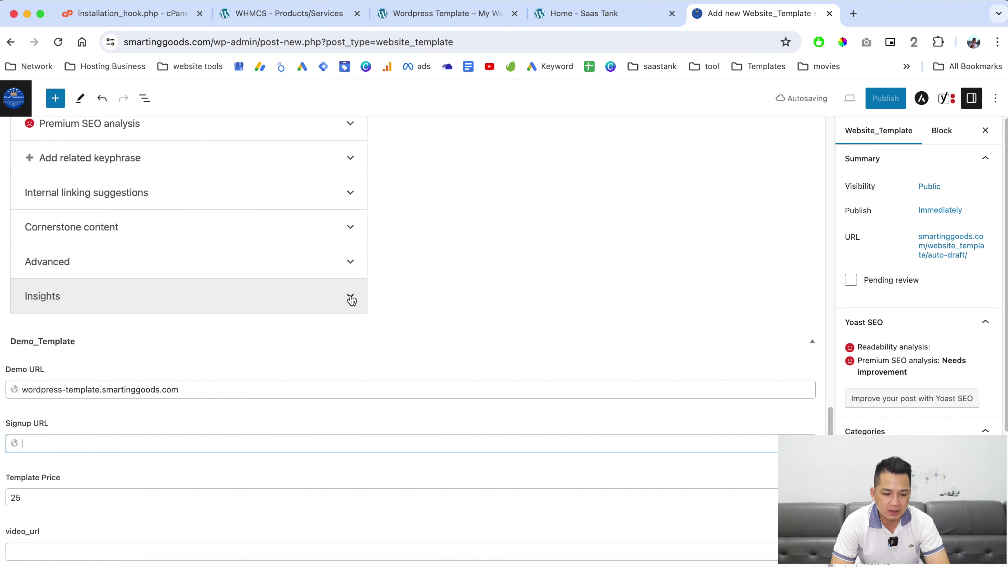
key(super+v)
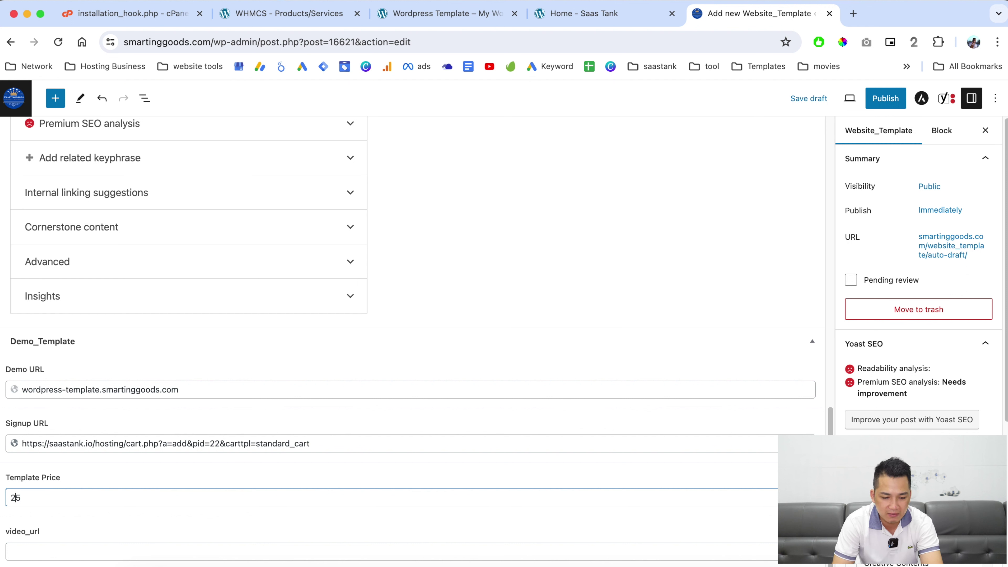
text(20)
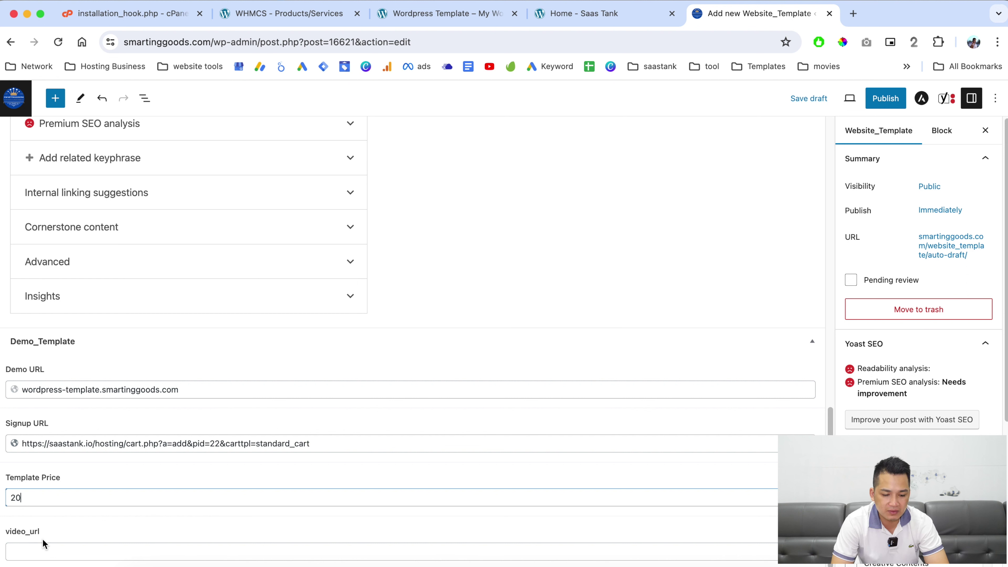
click(65, 550)
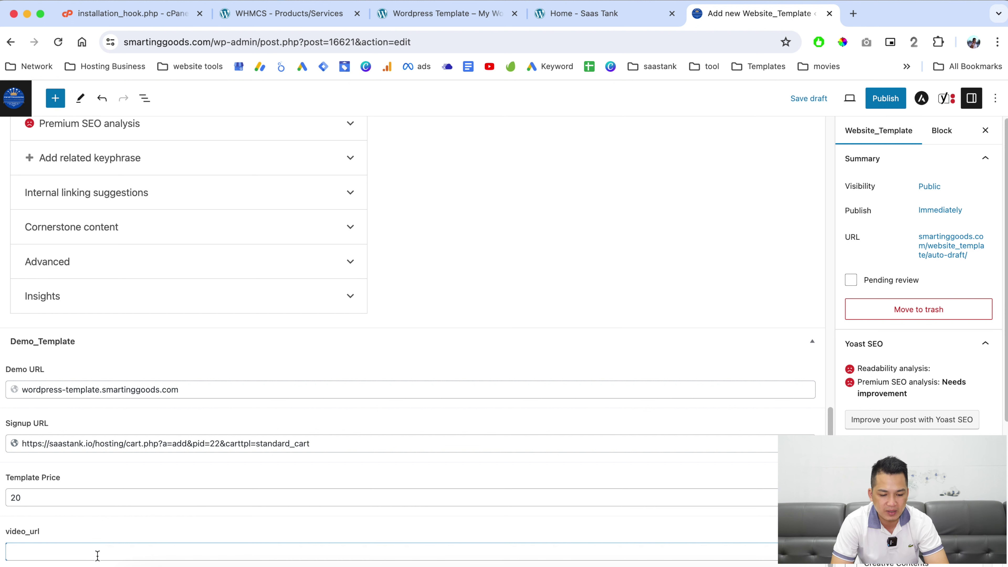
click(23, 389)
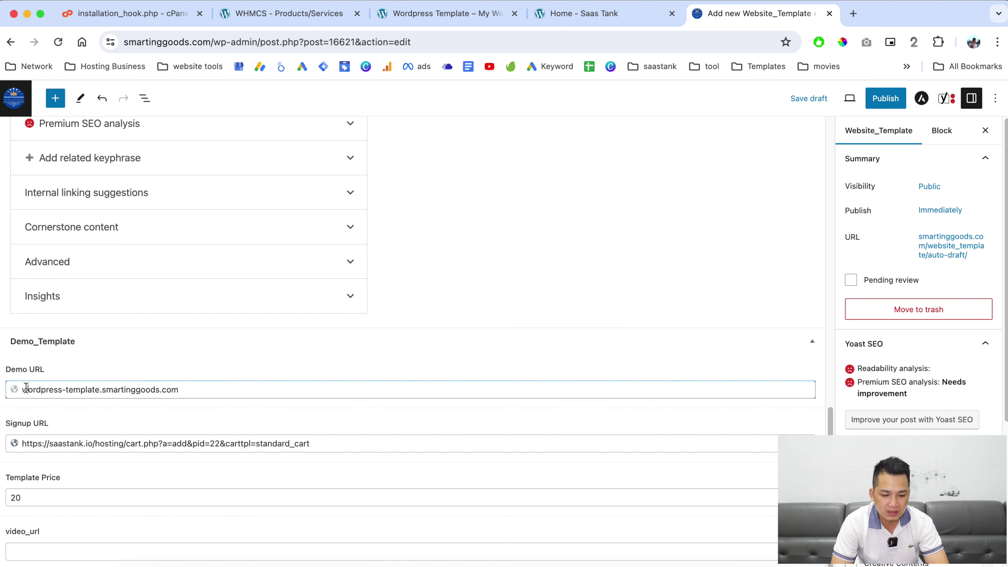
text(https://)
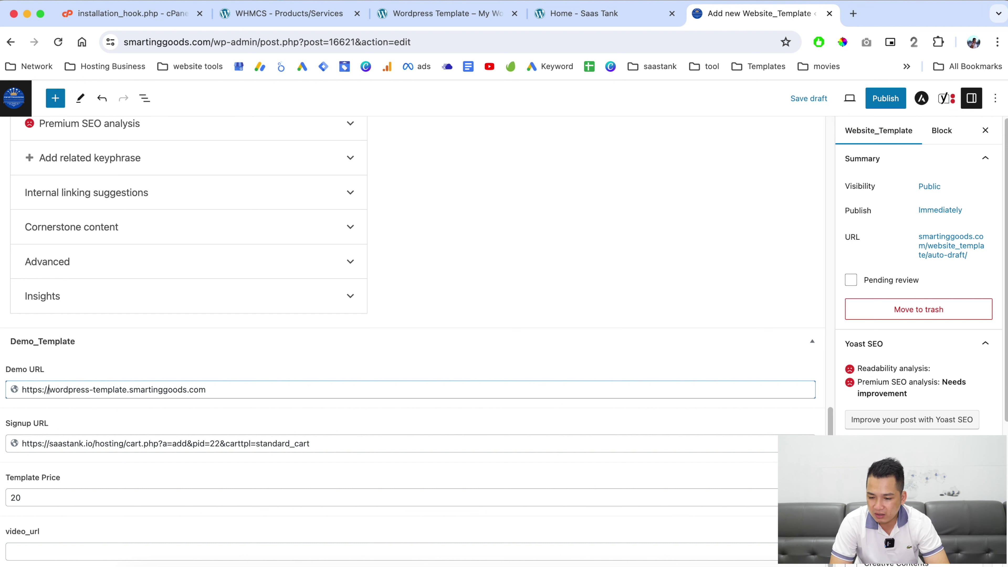
Publish the wordpress template post and open its live page.
scroll(882, 404, down, 3)
scroll(913, 409, down, 1)
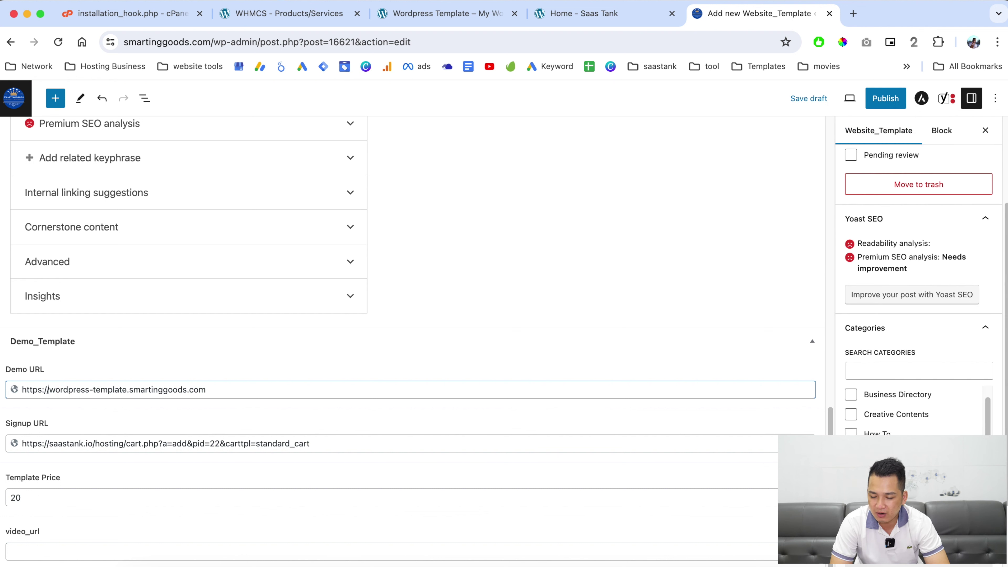
scroll(919, 292, down, 3)
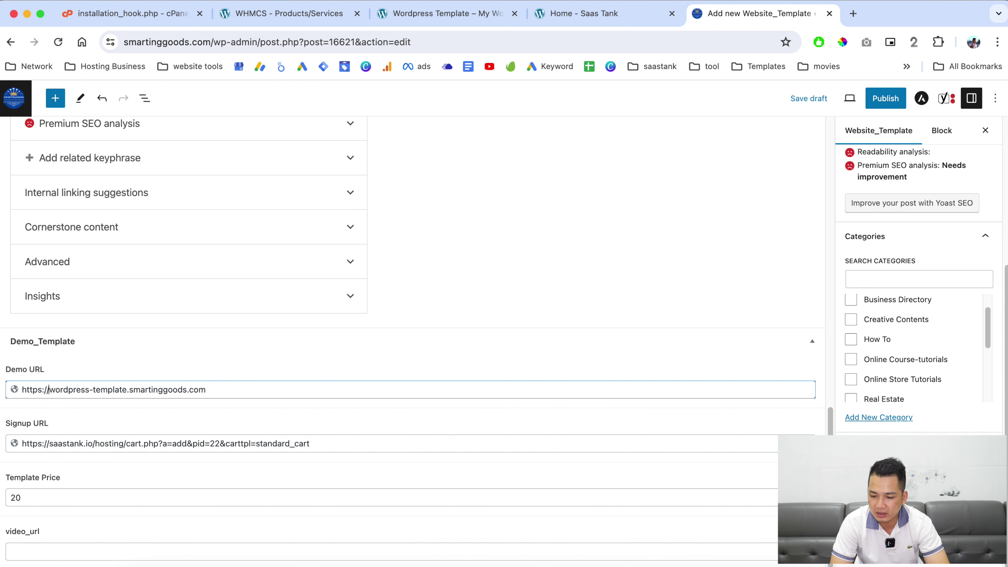
scroll(919, 278, up, 6)
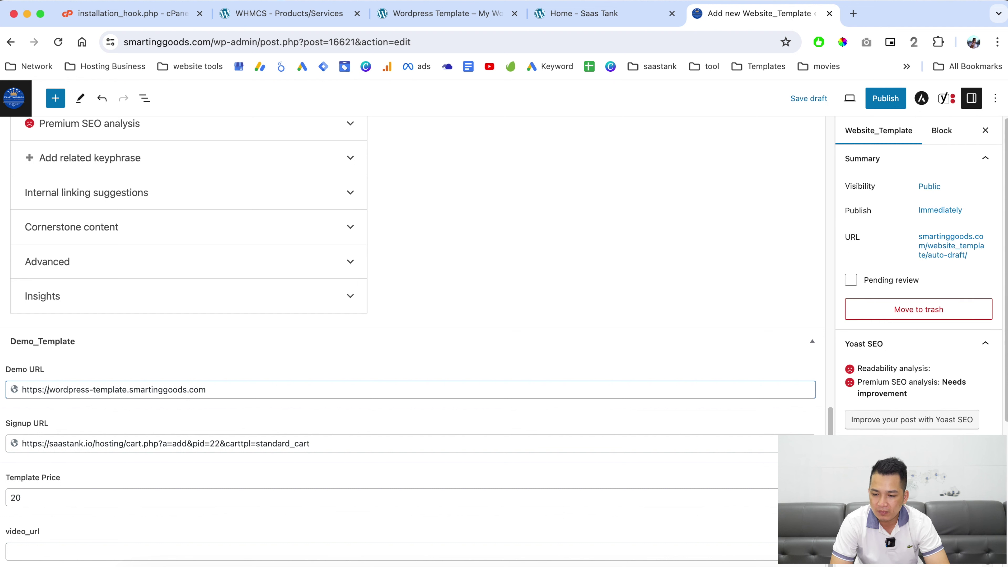
click(884, 98)
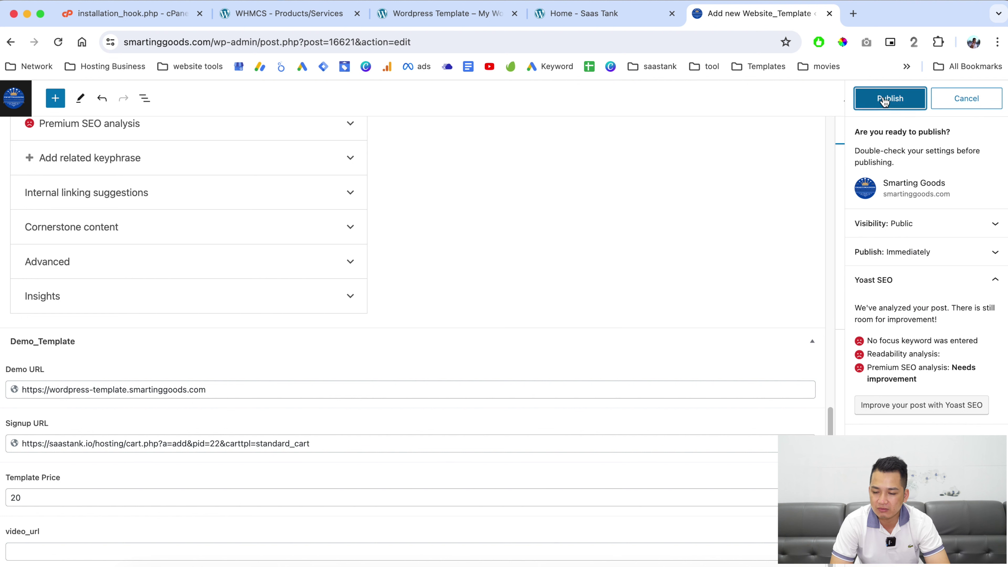
click(886, 102)
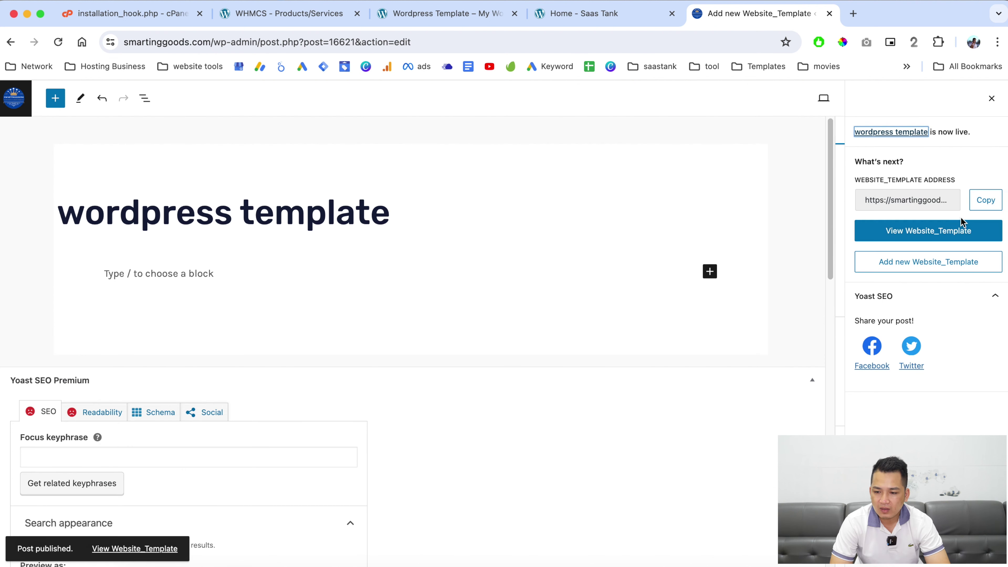
click(918, 236)
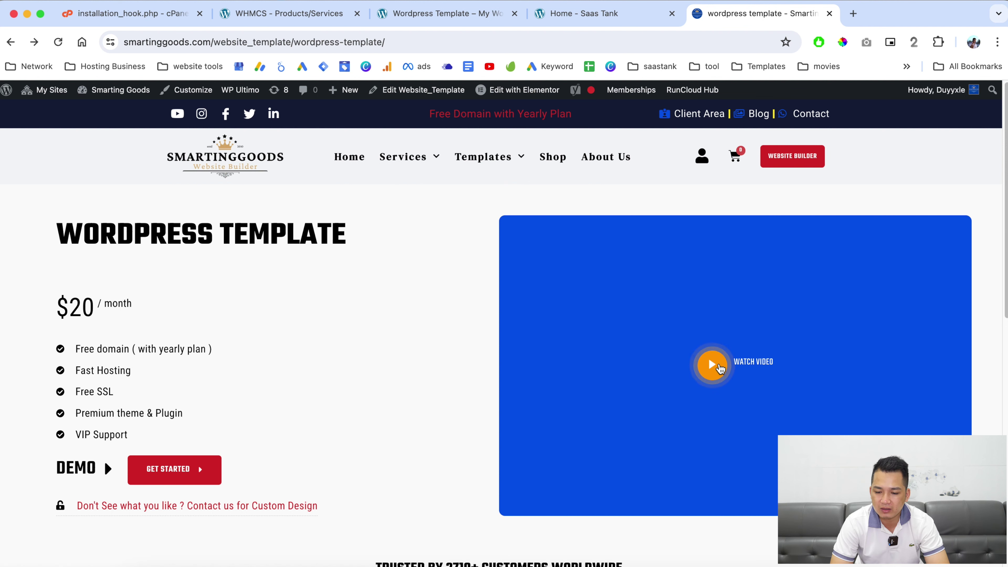
Check the live template page's popup video and its monthly price.
click(718, 366)
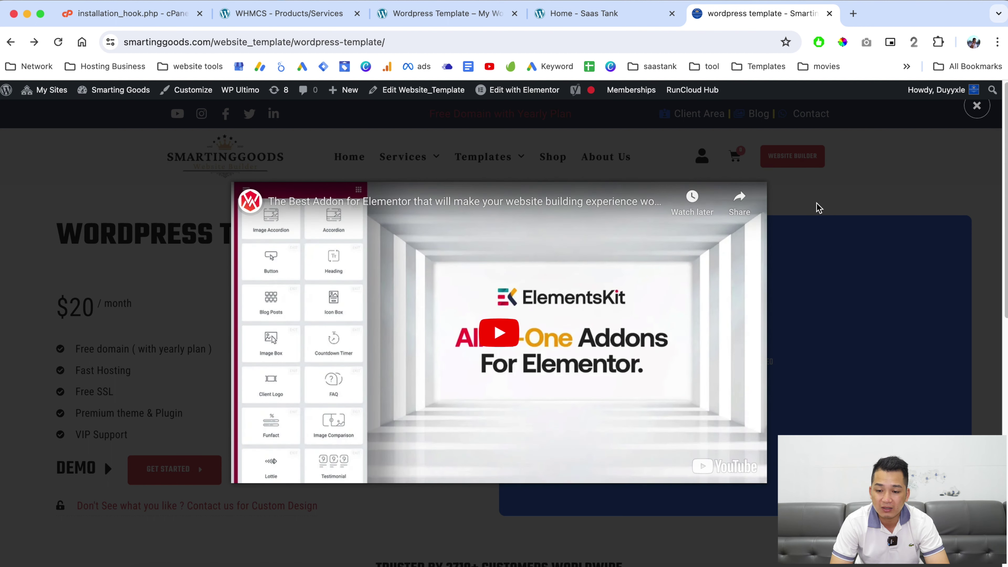
click(817, 207)
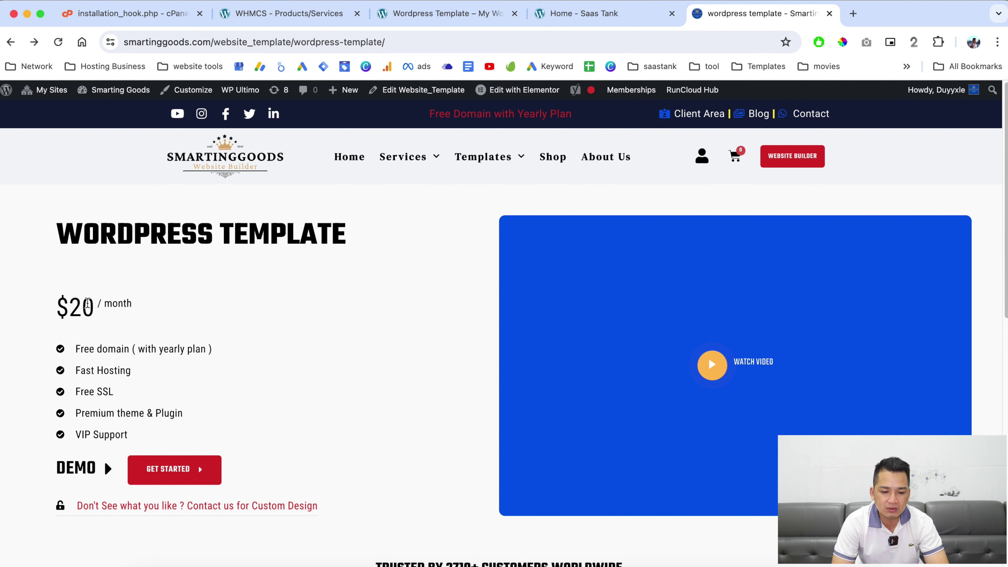
drag(97, 313, 38, 309)
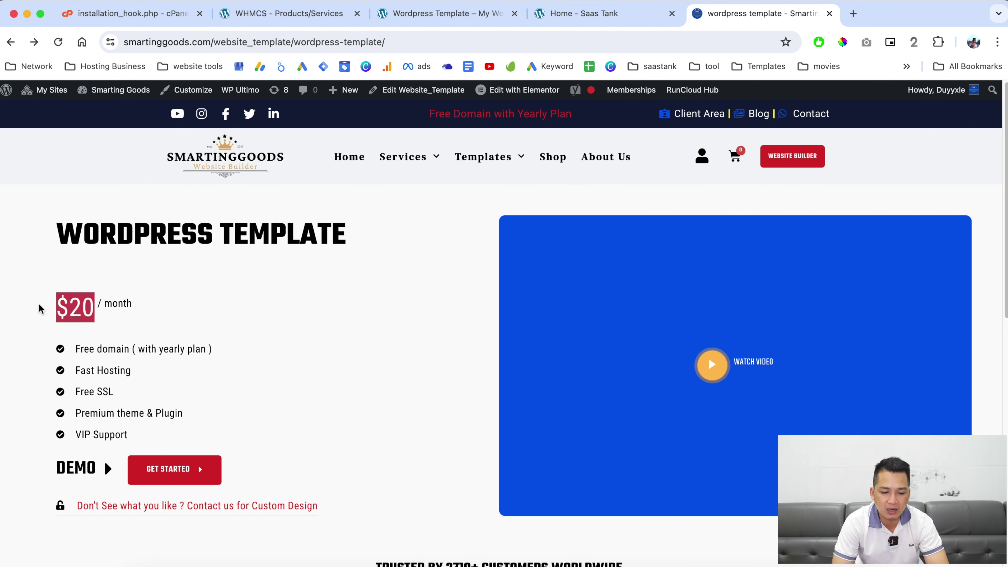
Open the template's demo link in a new tab and follow the page's Get Started link.
right_click(82, 471)
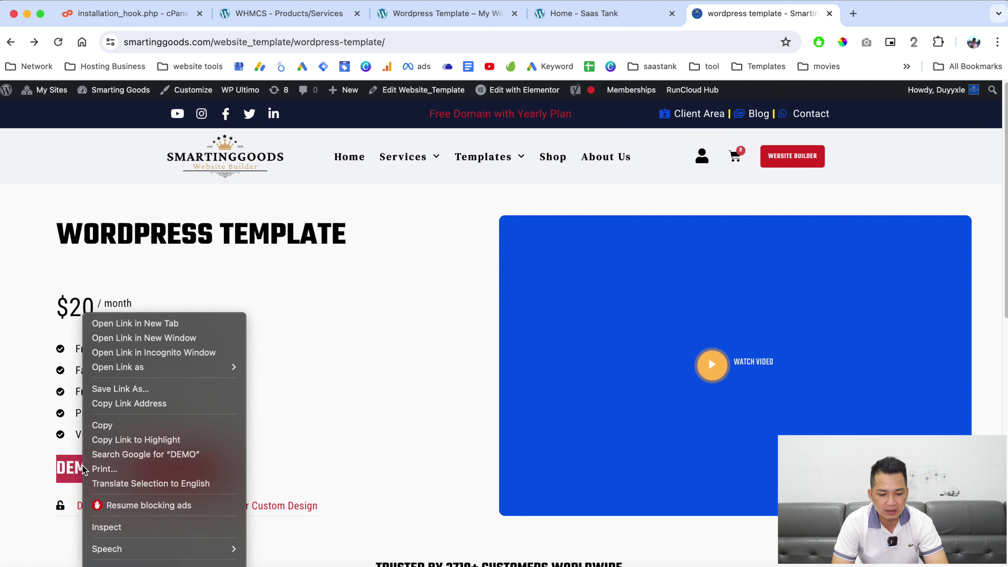
click(165, 321)
click(186, 476)
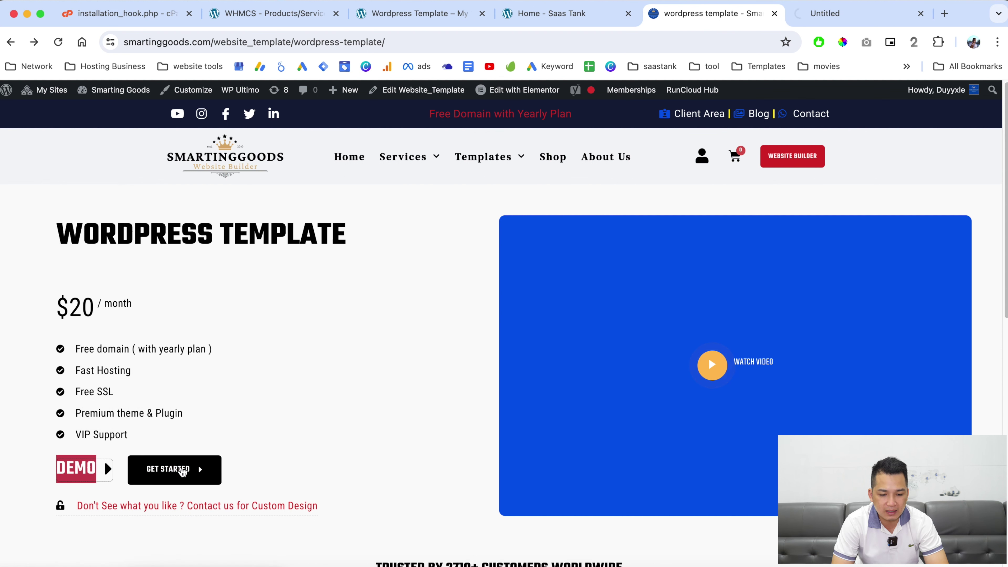